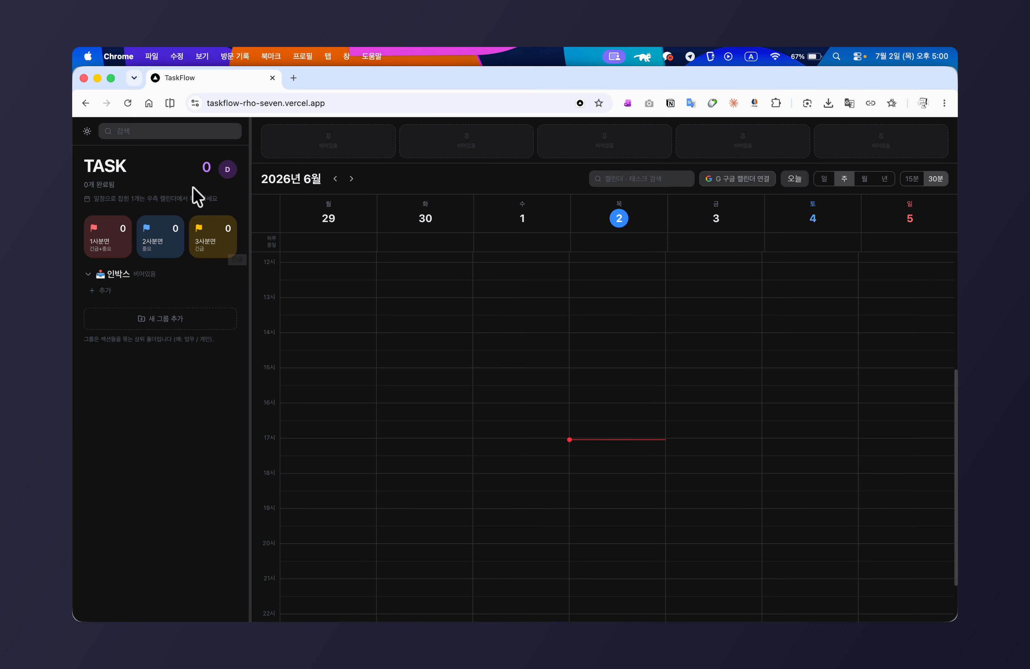
Open the account menu to check the signed-in account and the log-out option, and close it again.
click(225, 166)
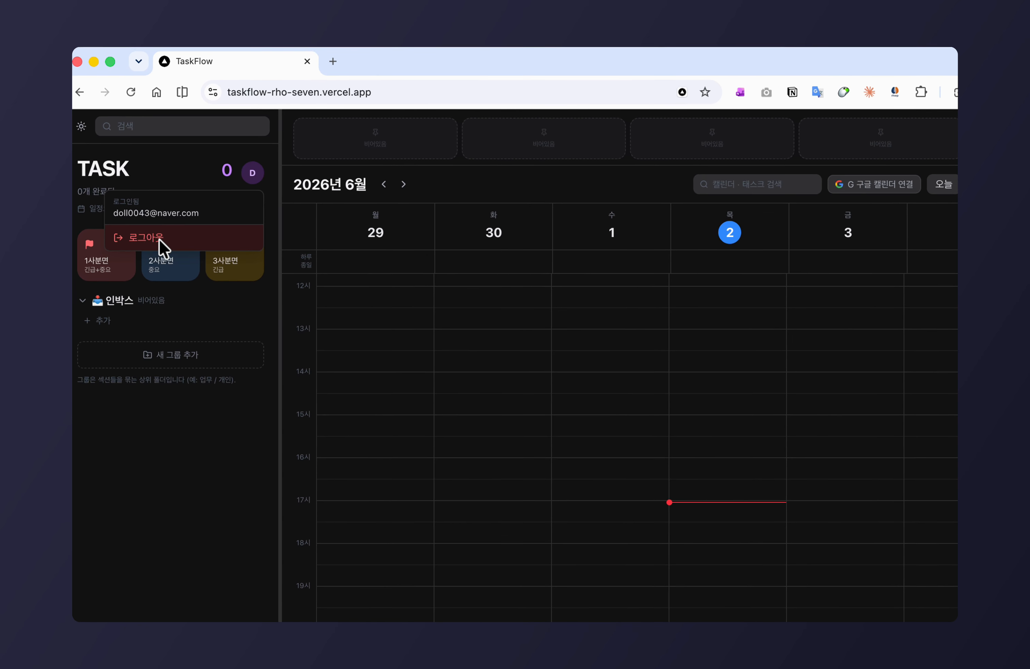
click(232, 393)
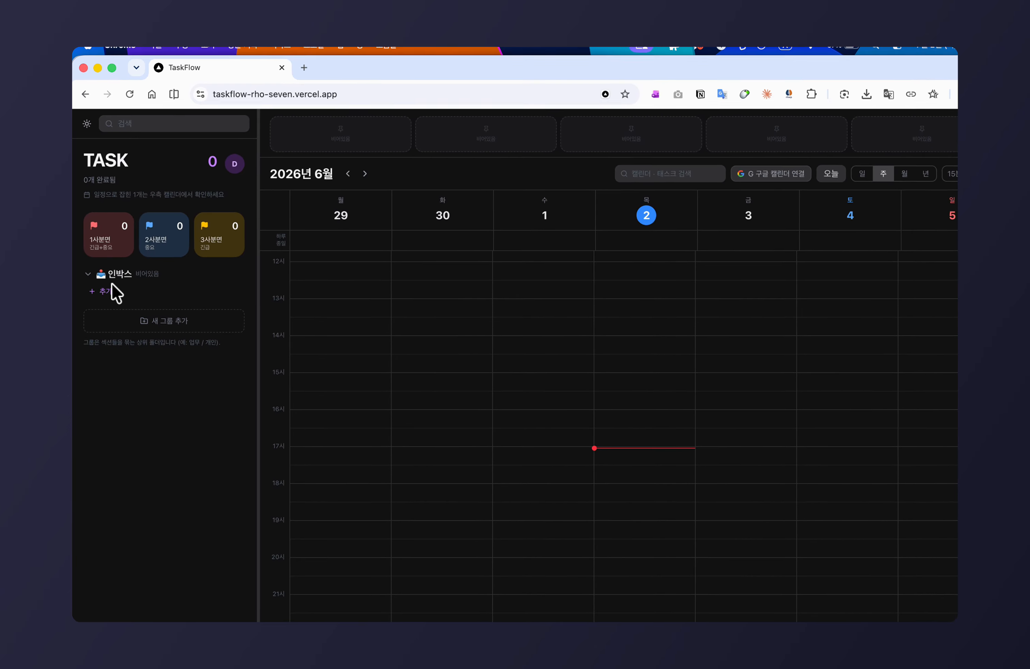
Add the task "인박스 기록" to the inbox, and view its details before returning to the list.
click(110, 289)
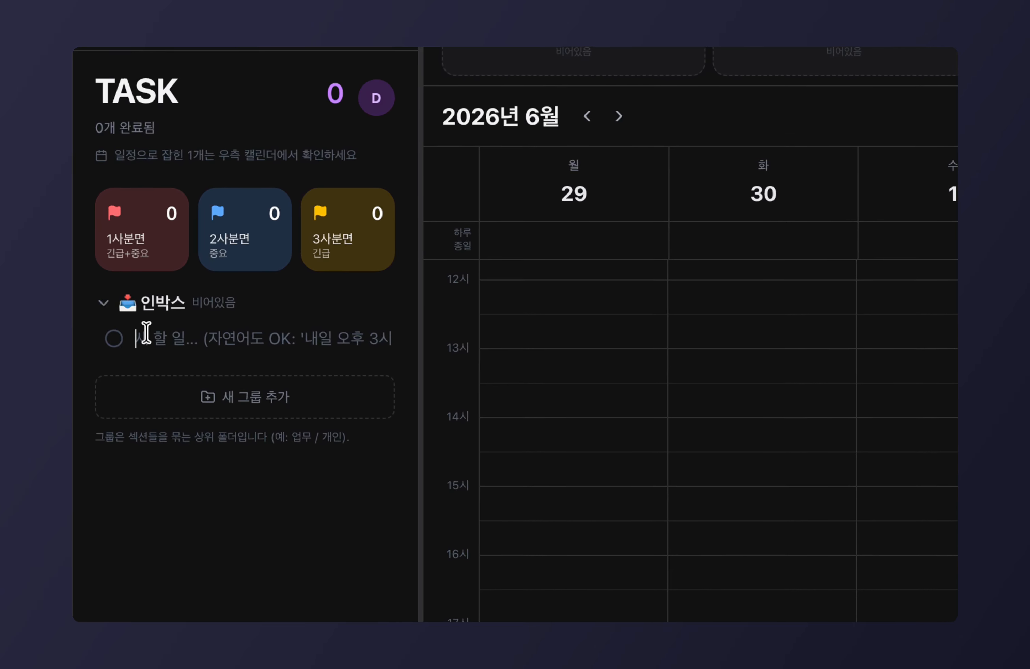
text(dlsqkrtm)
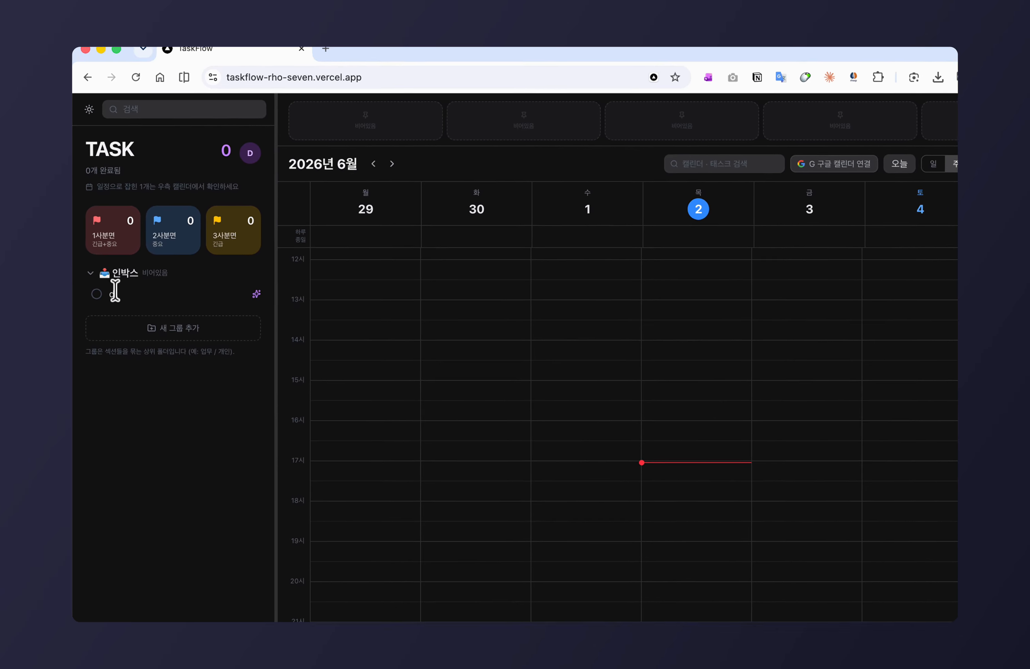
key(BackSpace)
key(BackSpace)
key(BackSpace)
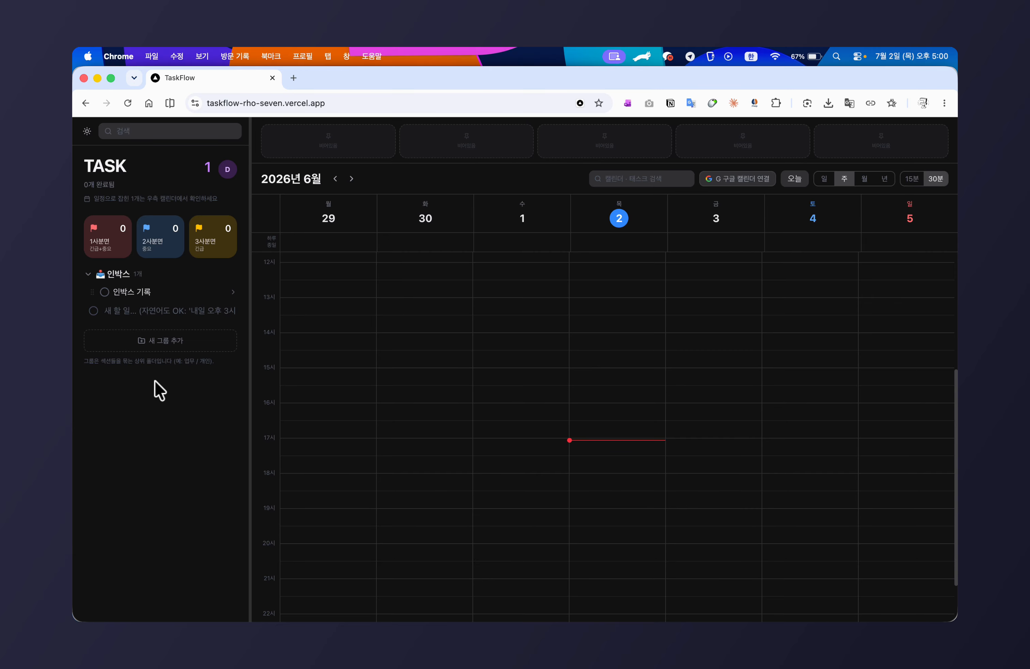
click(167, 291)
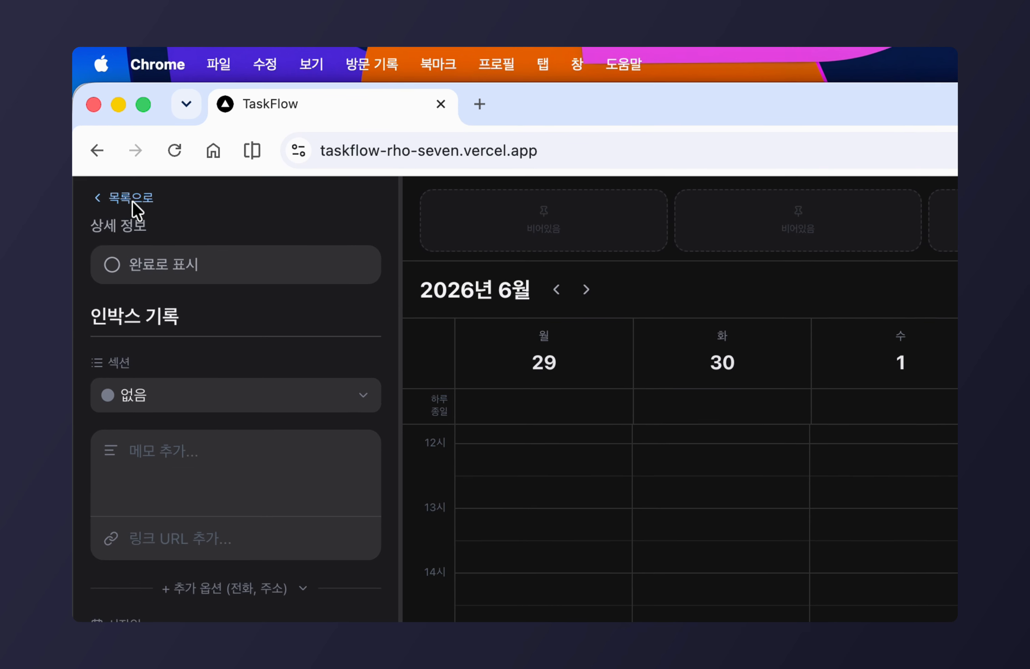
click(133, 95)
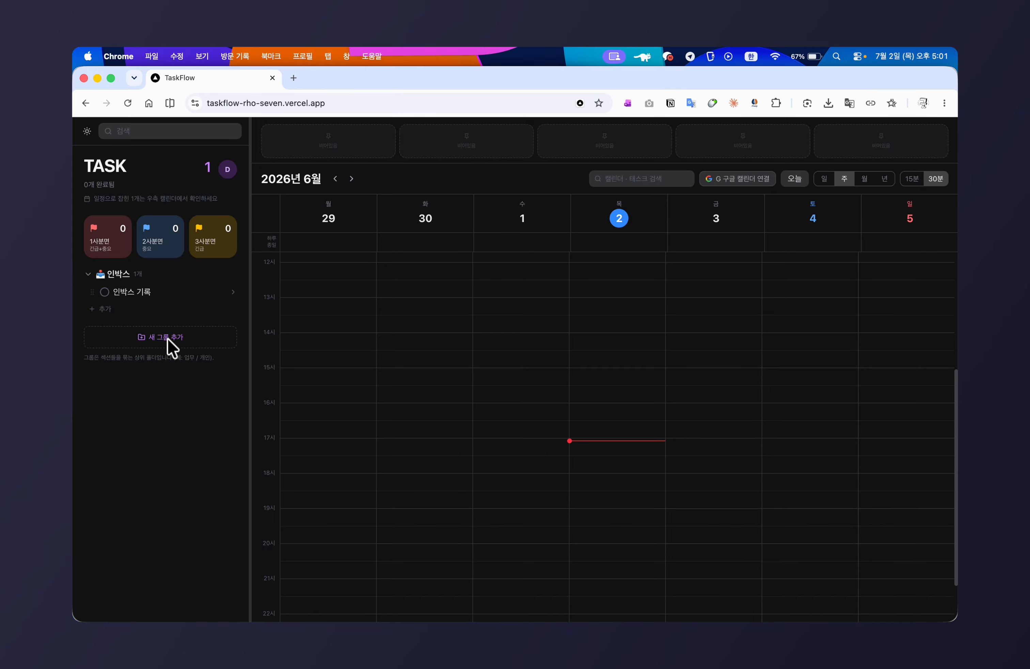
Create a new task group named "업무".
click(167, 338)
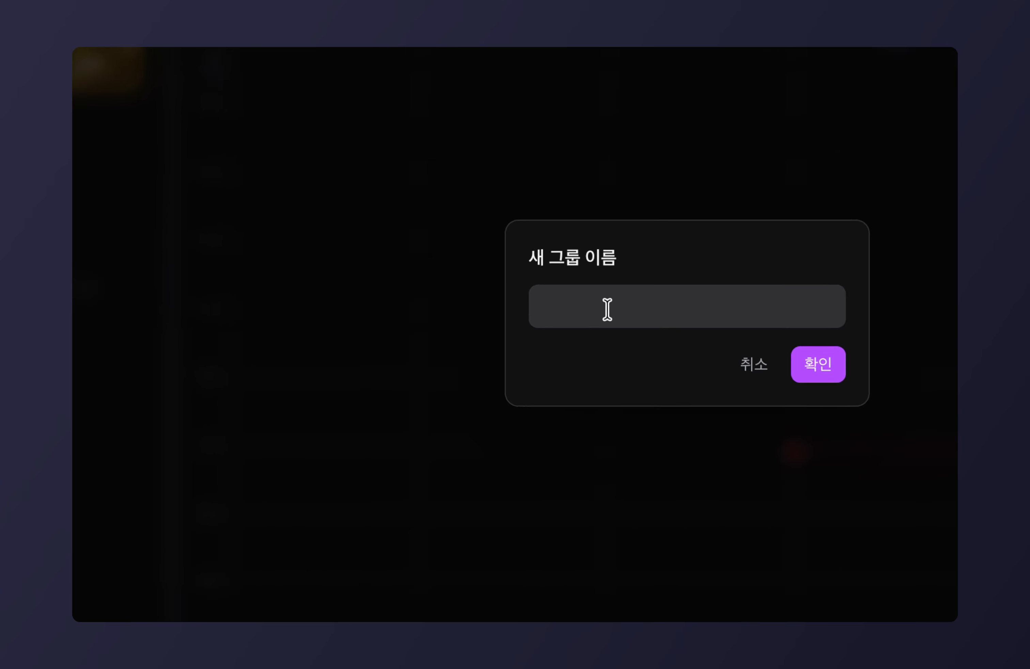
click(607, 309)
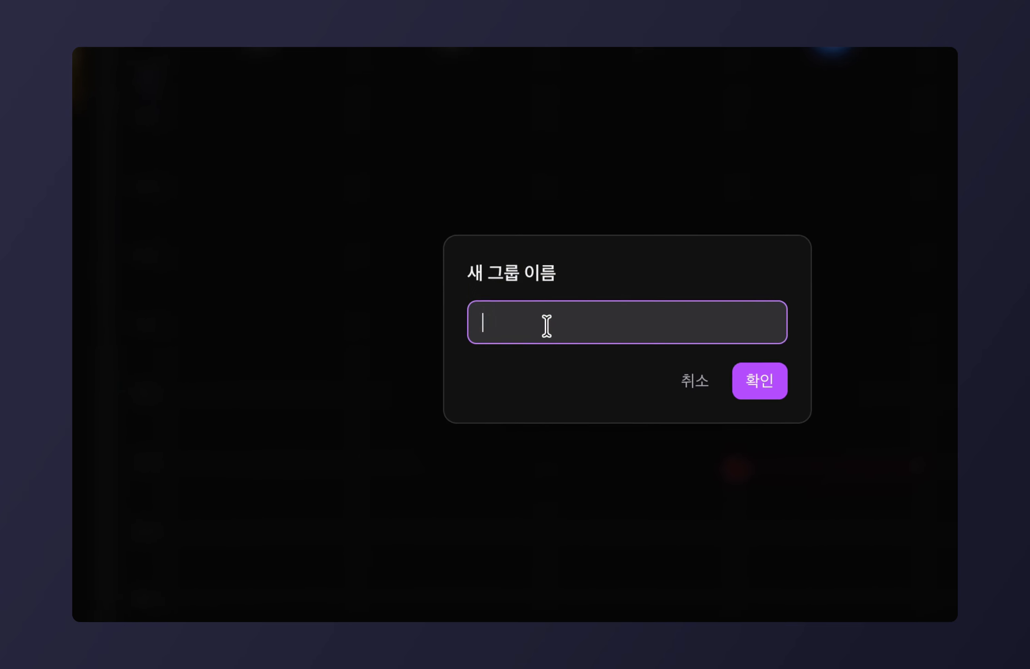
text(엡)
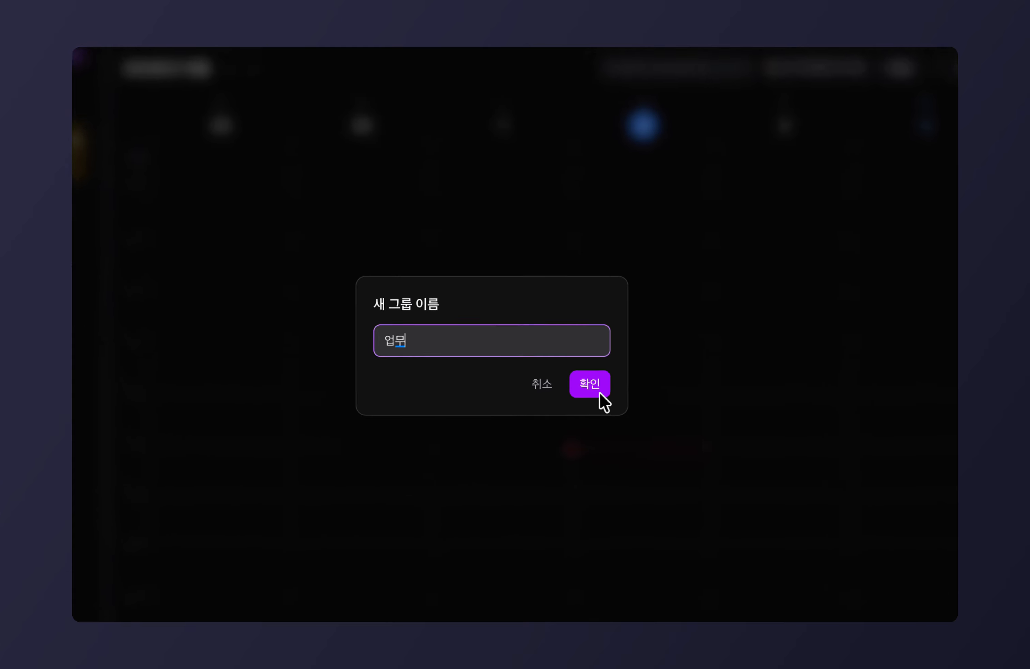
click(733, 388)
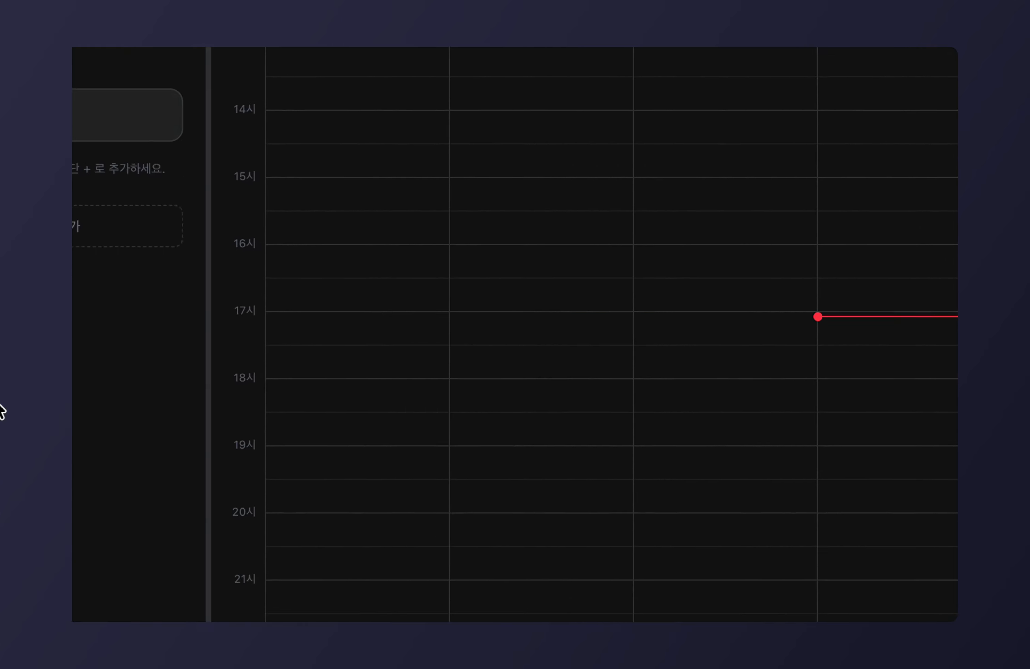
Create another task group named "개인할일".
click(200, 356)
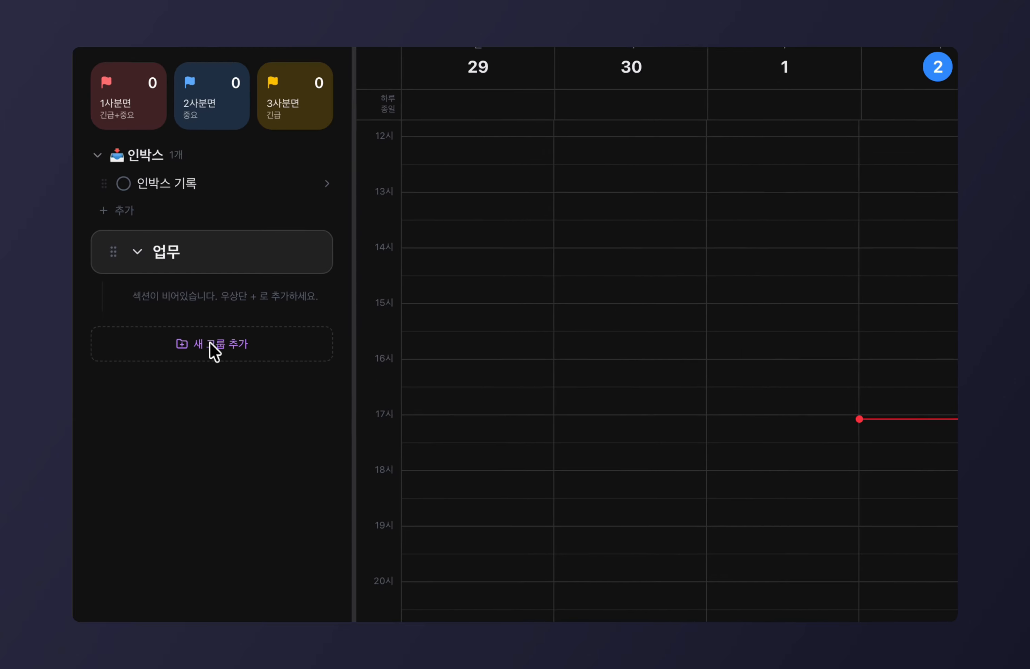
click(214, 347)
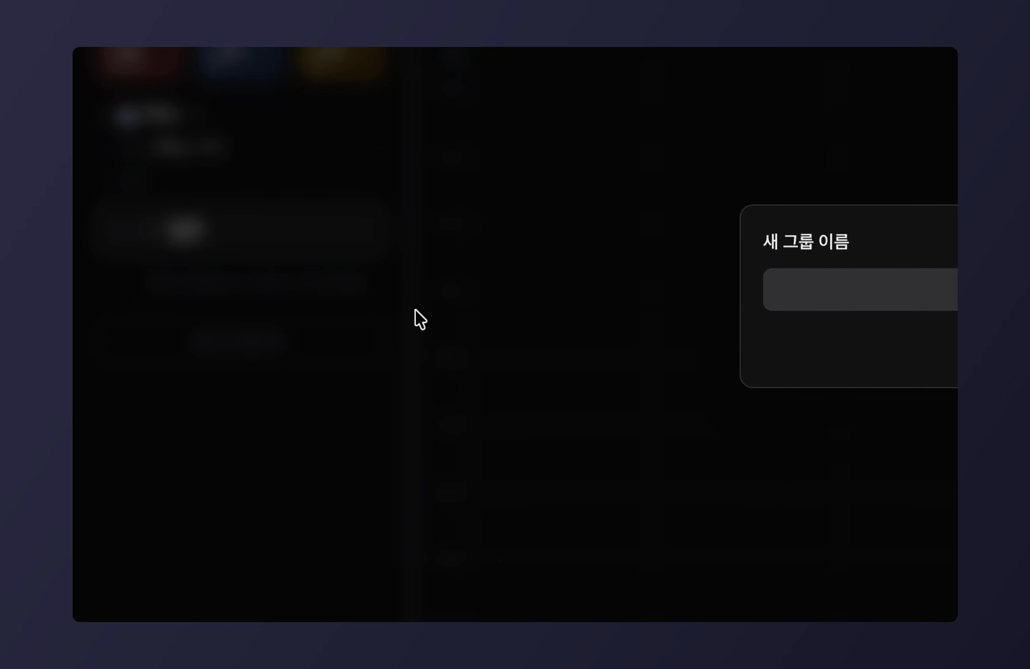
text(개인할일)
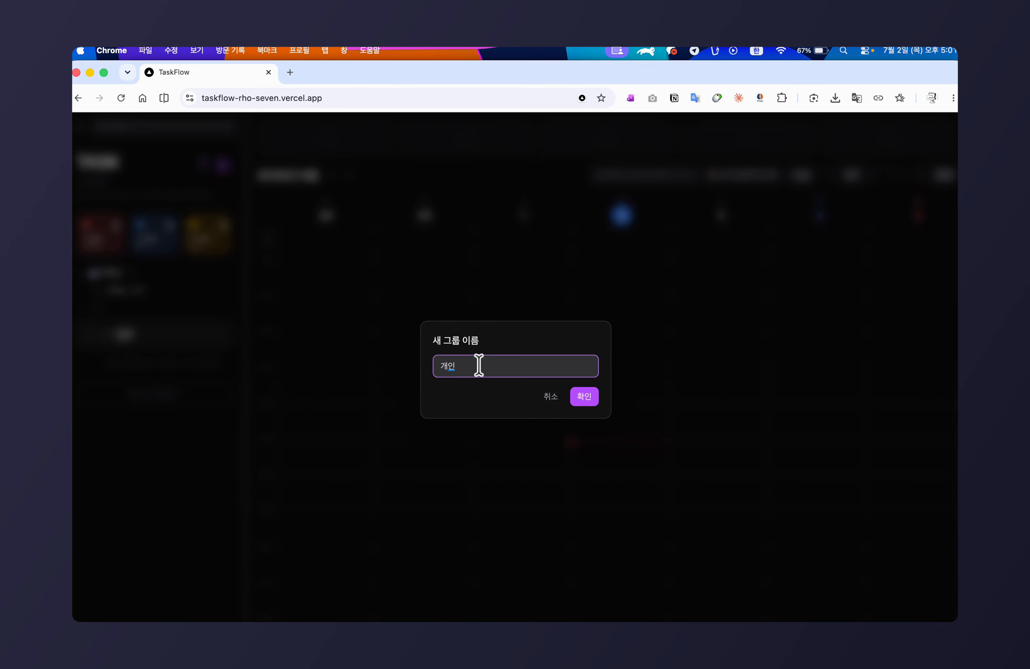
key(Return)
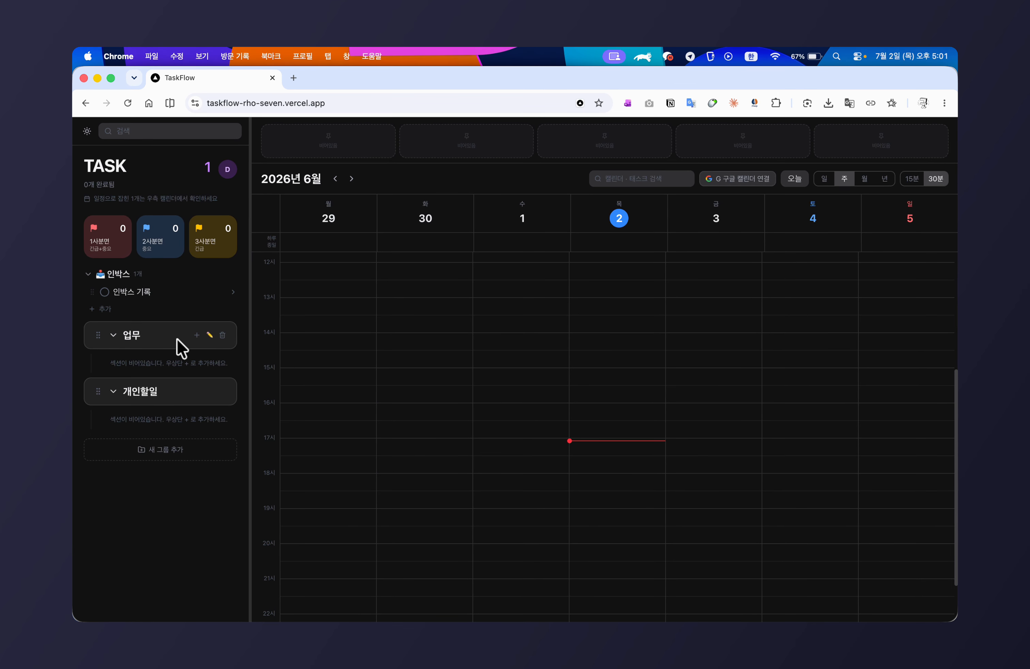
Add a section named "회사 업무" to the 업무 group.
click(197, 334)
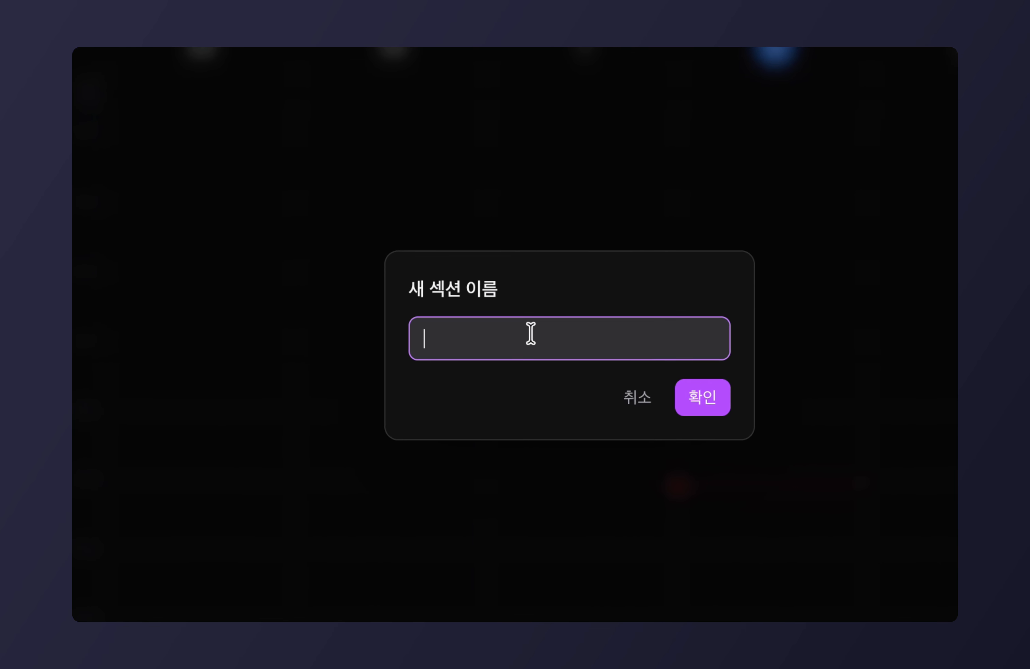
text(회사 업)
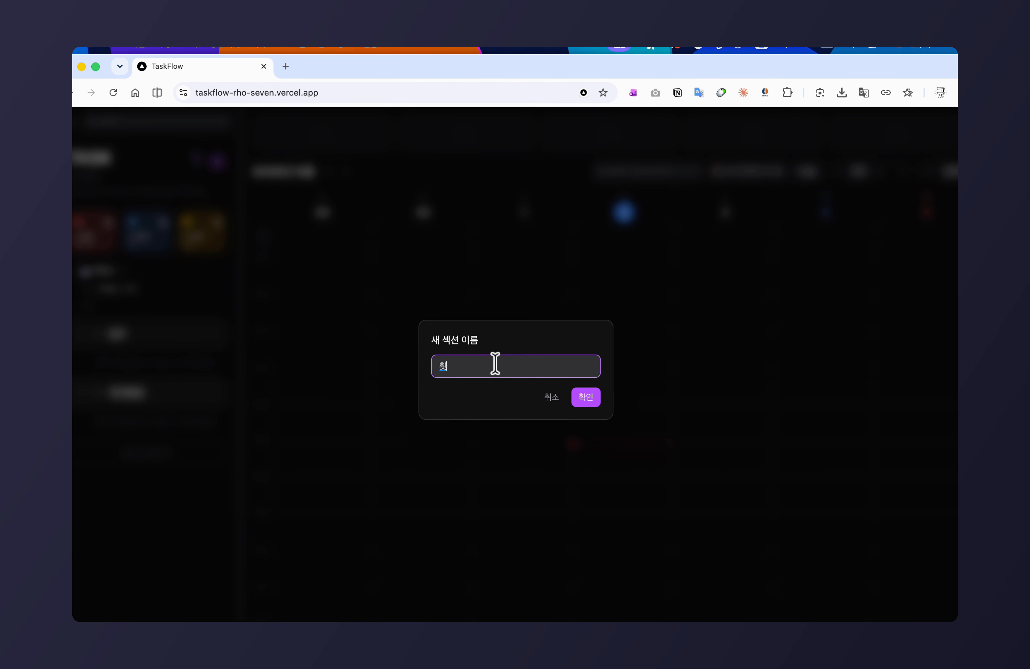
text(무)
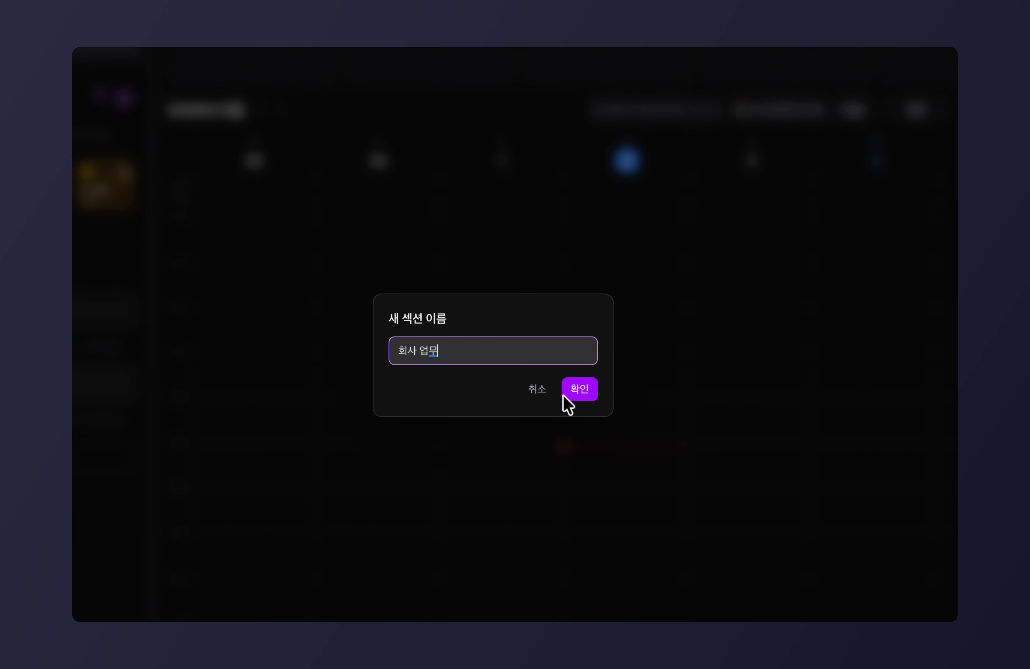
click(583, 396)
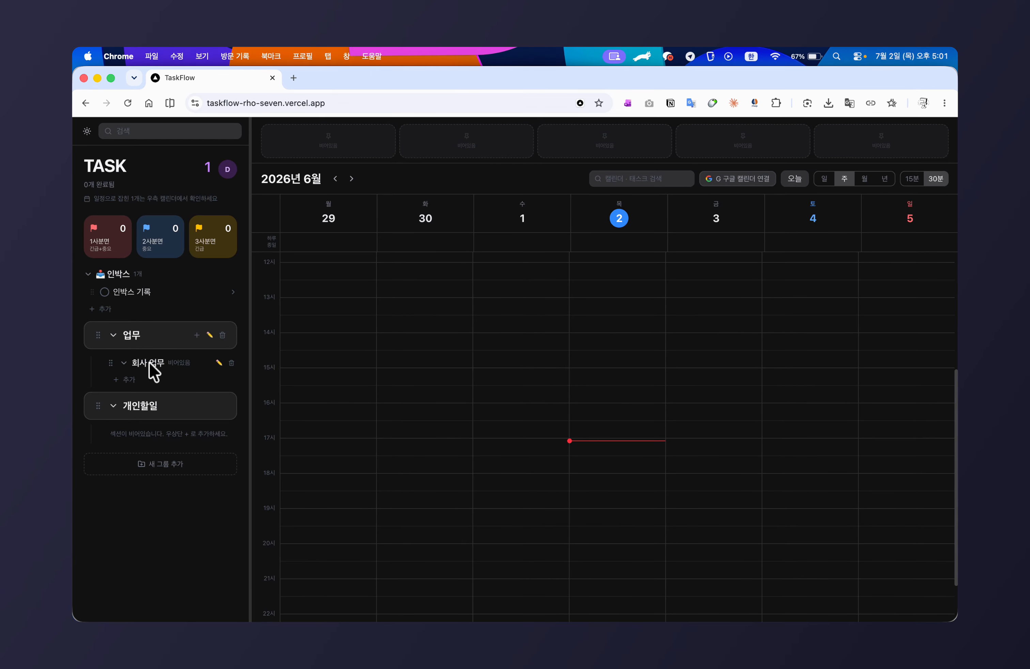
mouse_move(219, 364)
click(212, 337)
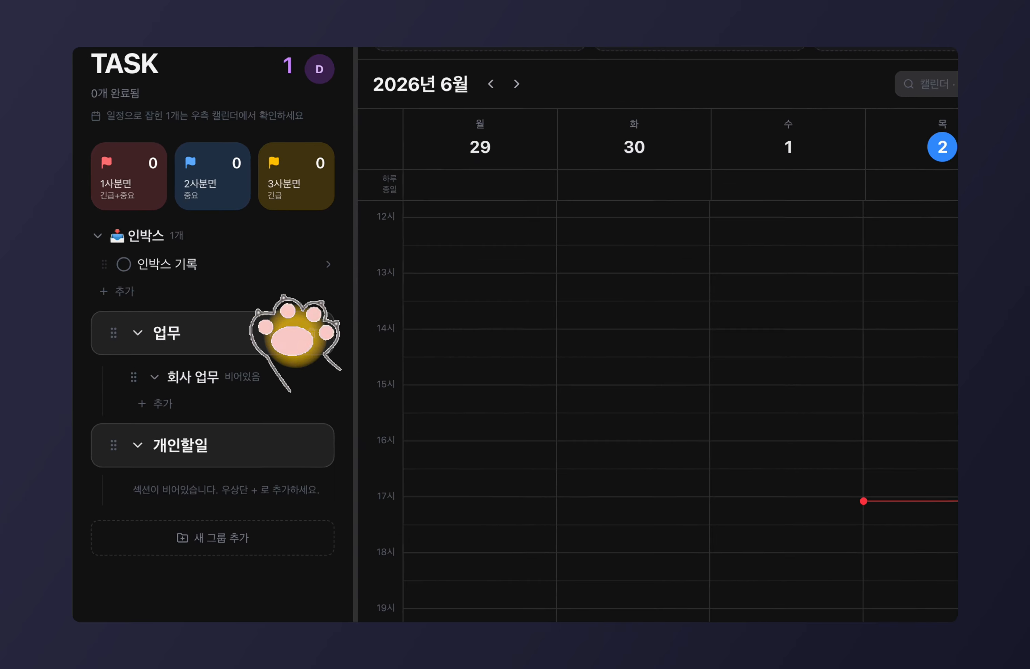
text(ㅣ)
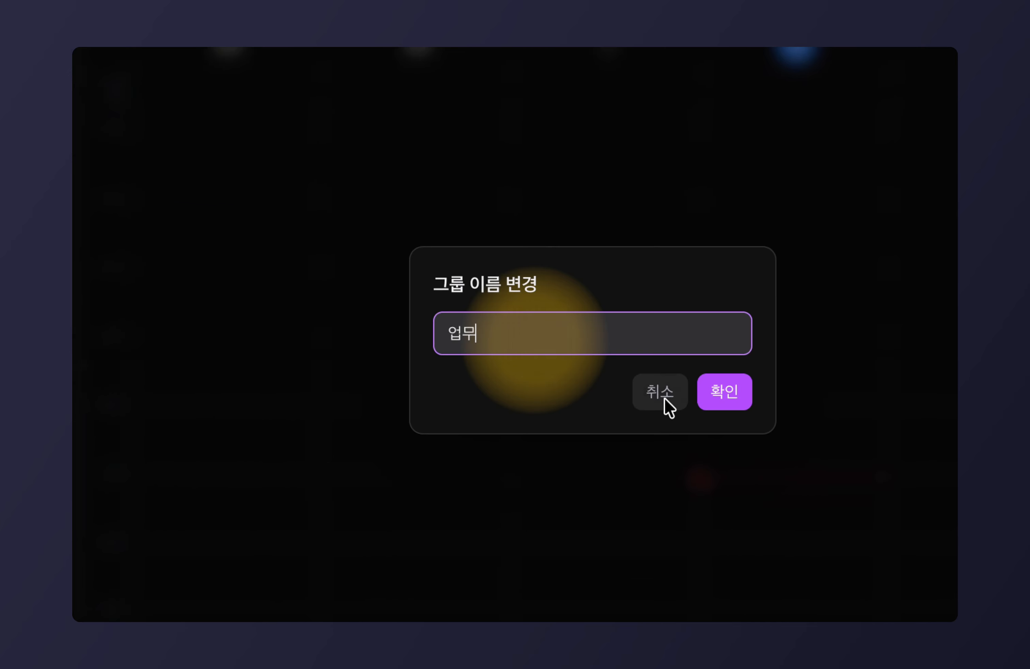
key(BackSpace)
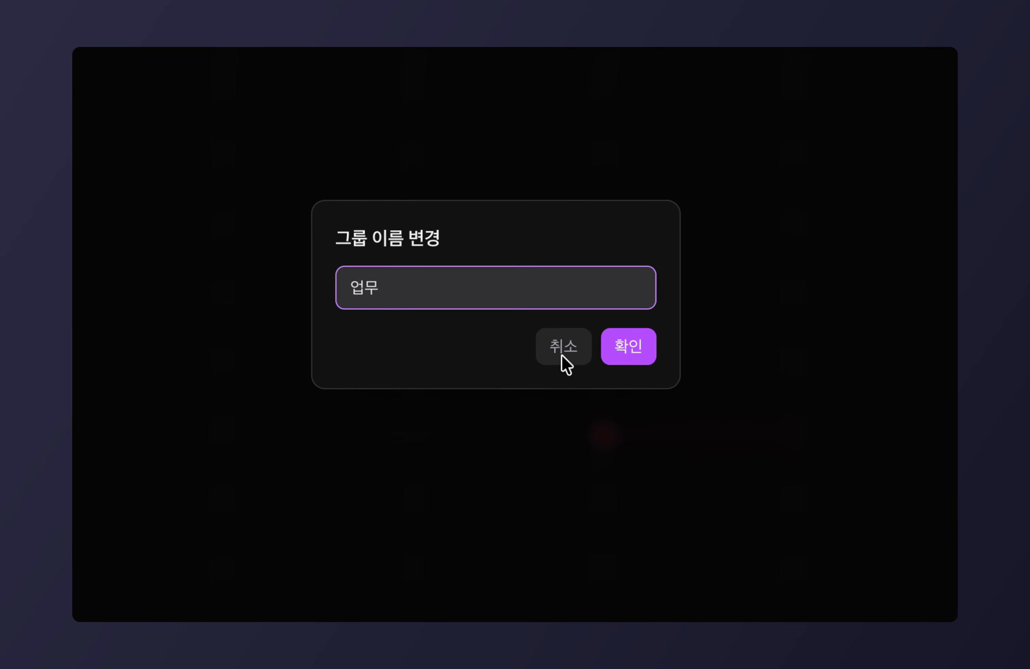
click(665, 396)
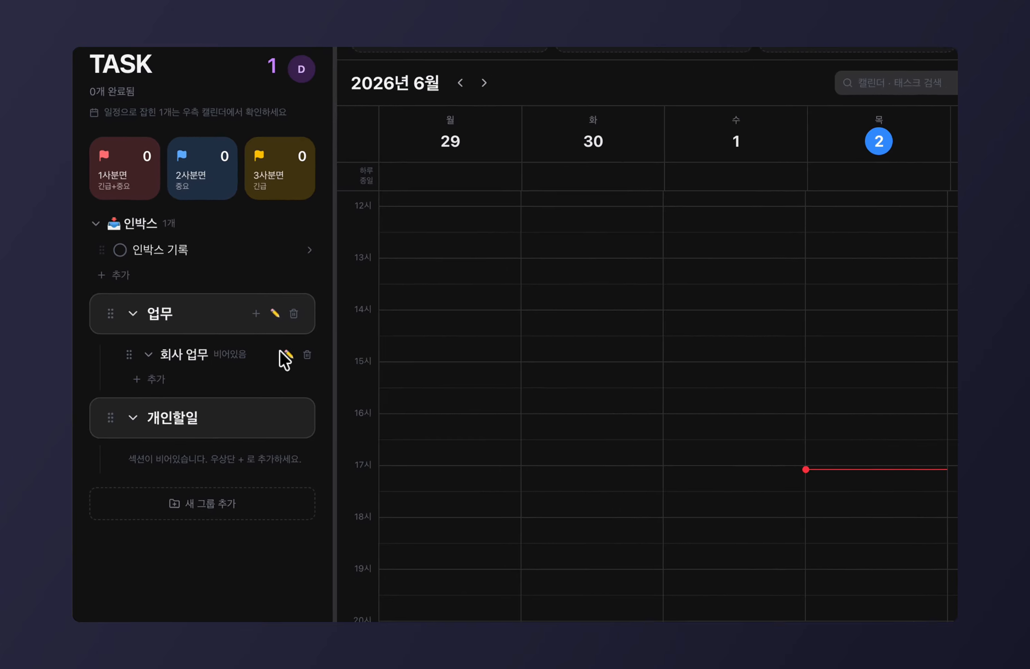
click(363, 328)
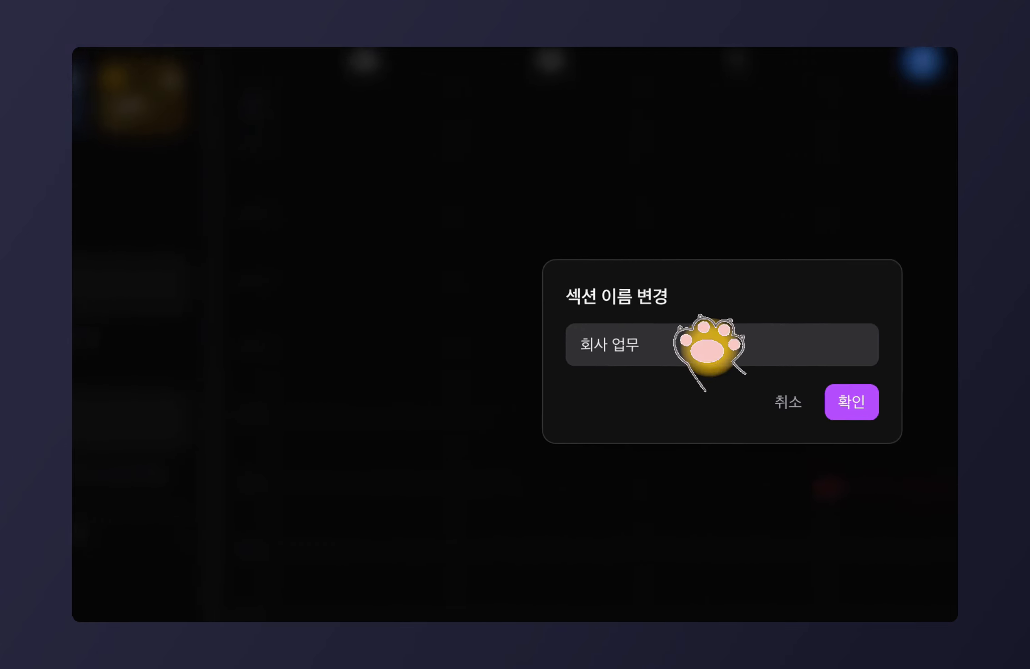
text(ㅣ)
key(BackSpace)
click(788, 402)
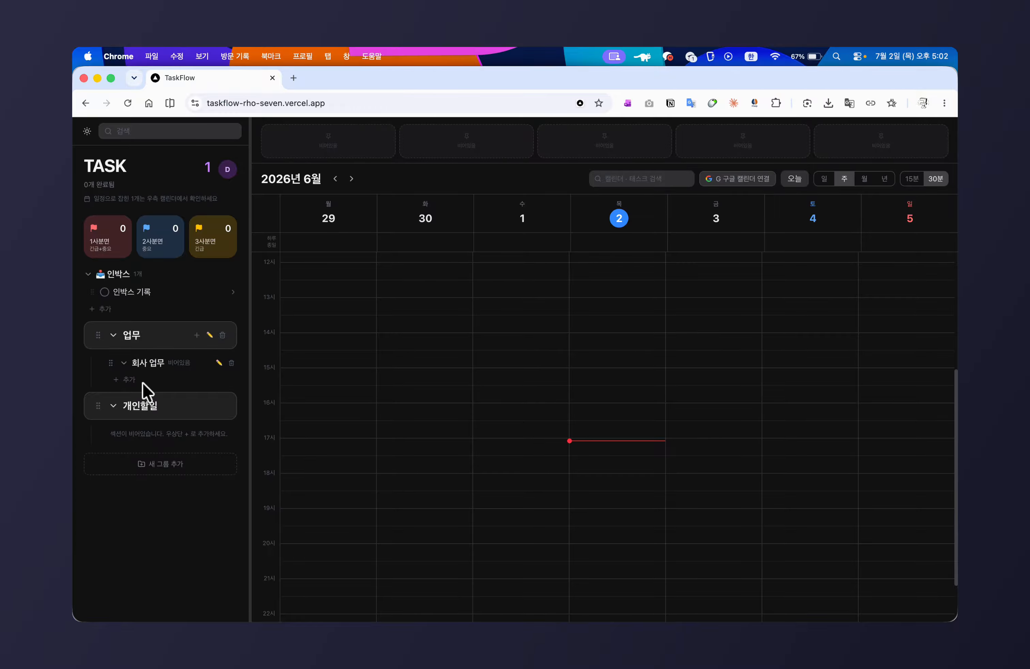
Add the task "업무 보고" to the 회사 업무 section, and view its details before returning to the list.
click(124, 364)
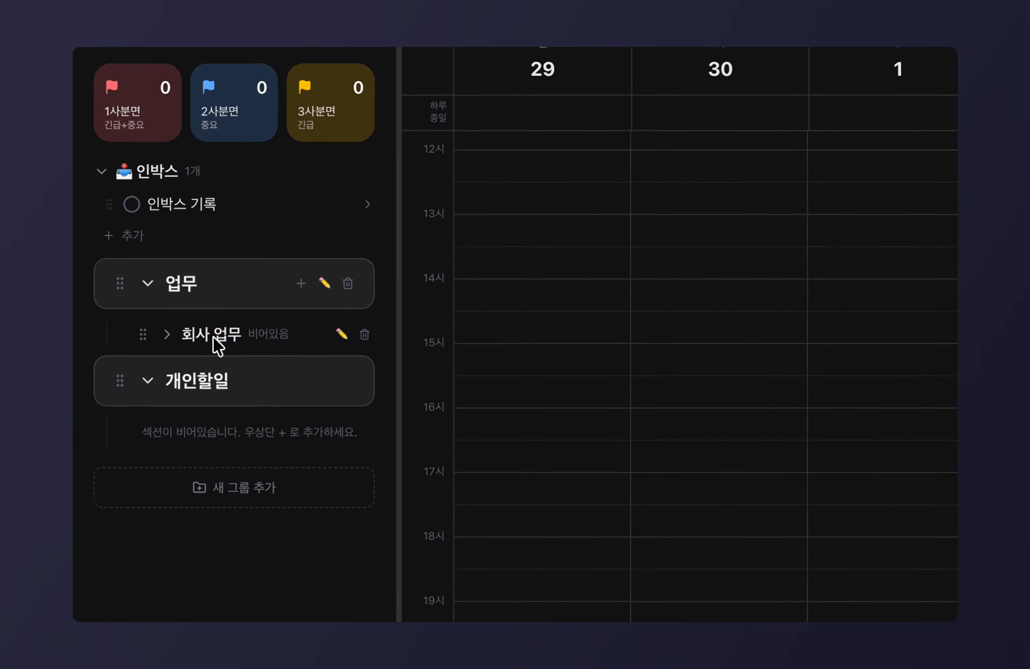
click(174, 330)
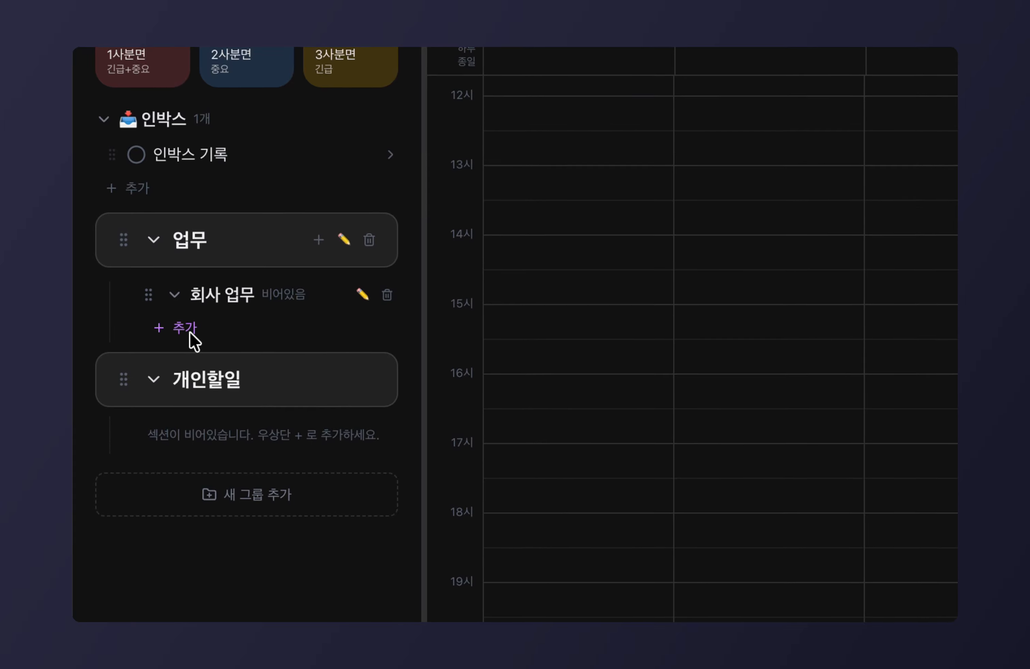
click(189, 331)
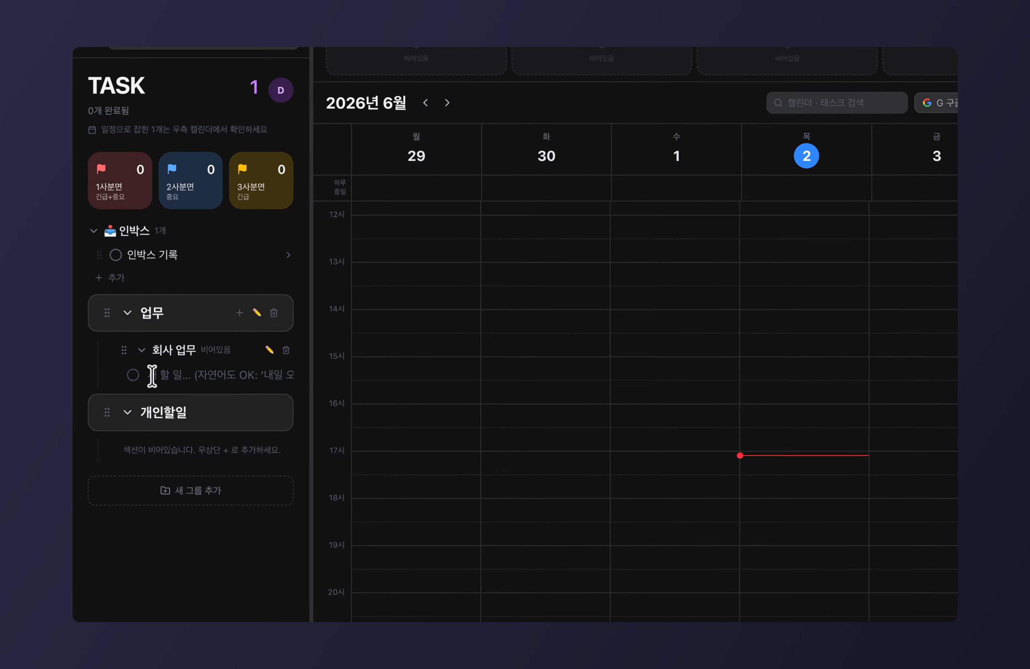
text(업무 보고)
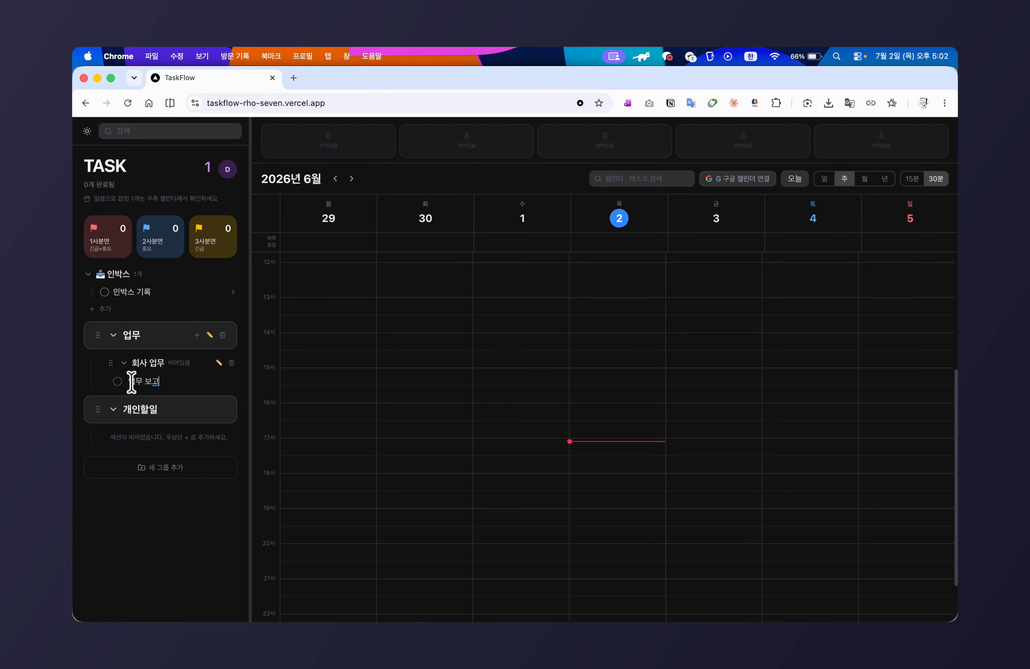
click(182, 381)
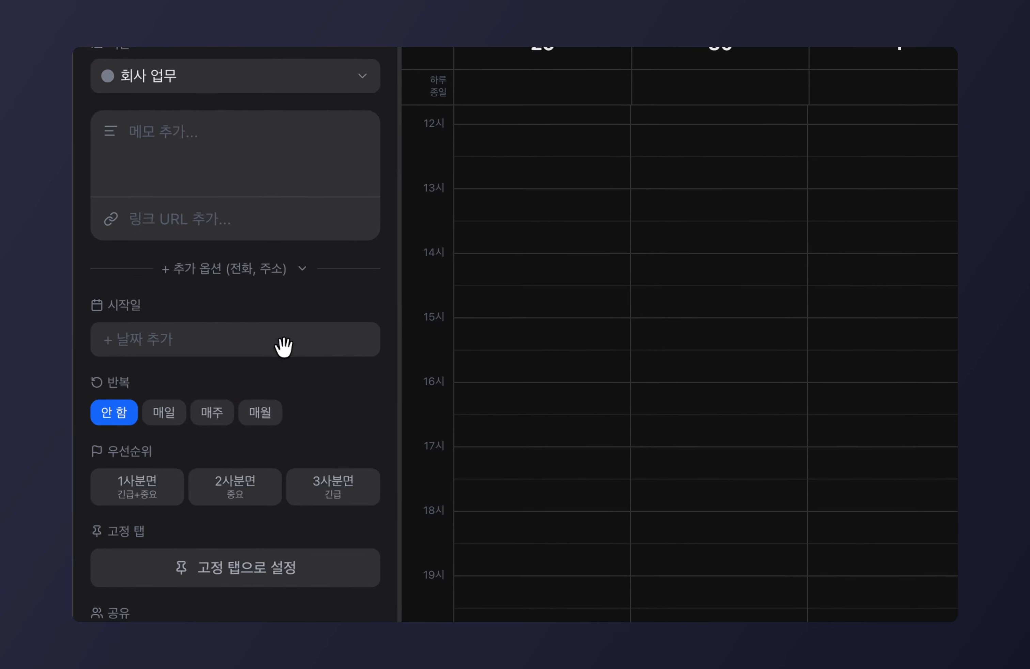
click(115, 46)
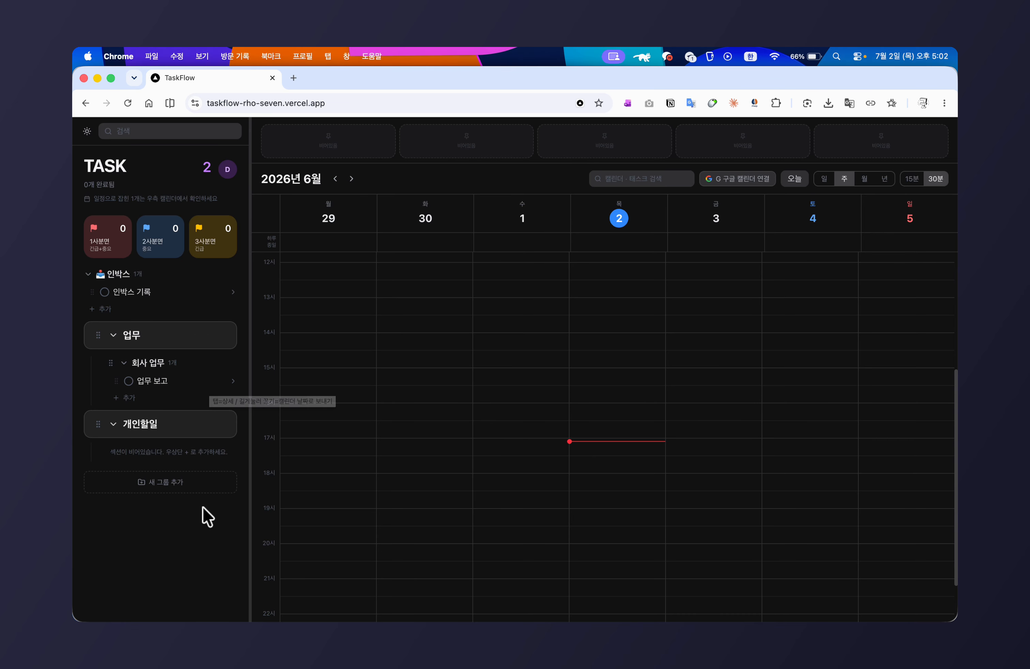
In the details of the task 업무 보고, select 회사 업무 as the section and add the memo "메모 기능".
click(175, 381)
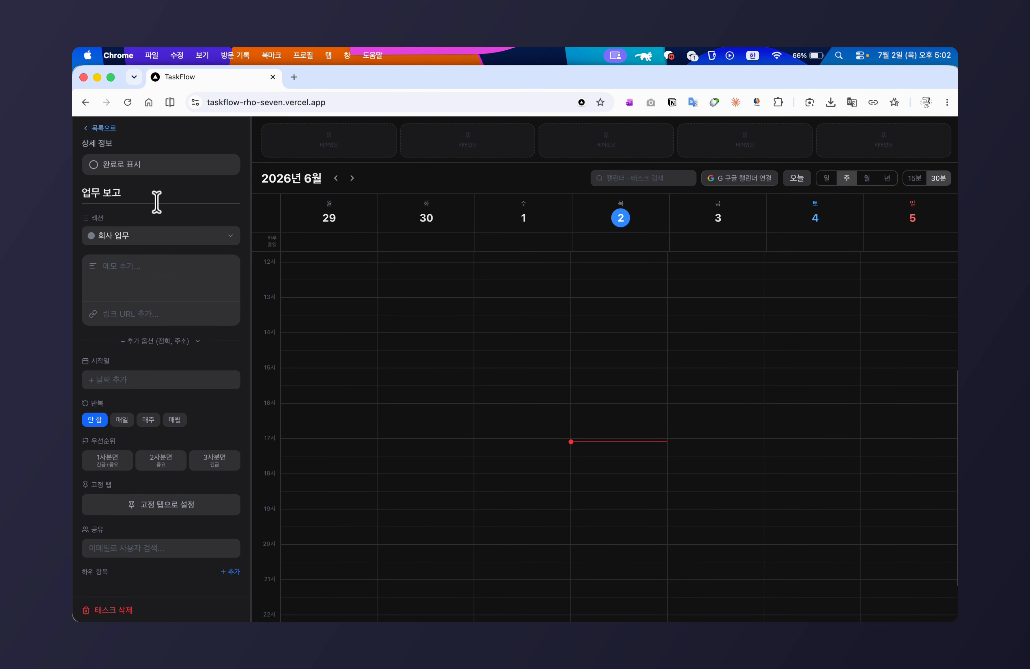
click(216, 238)
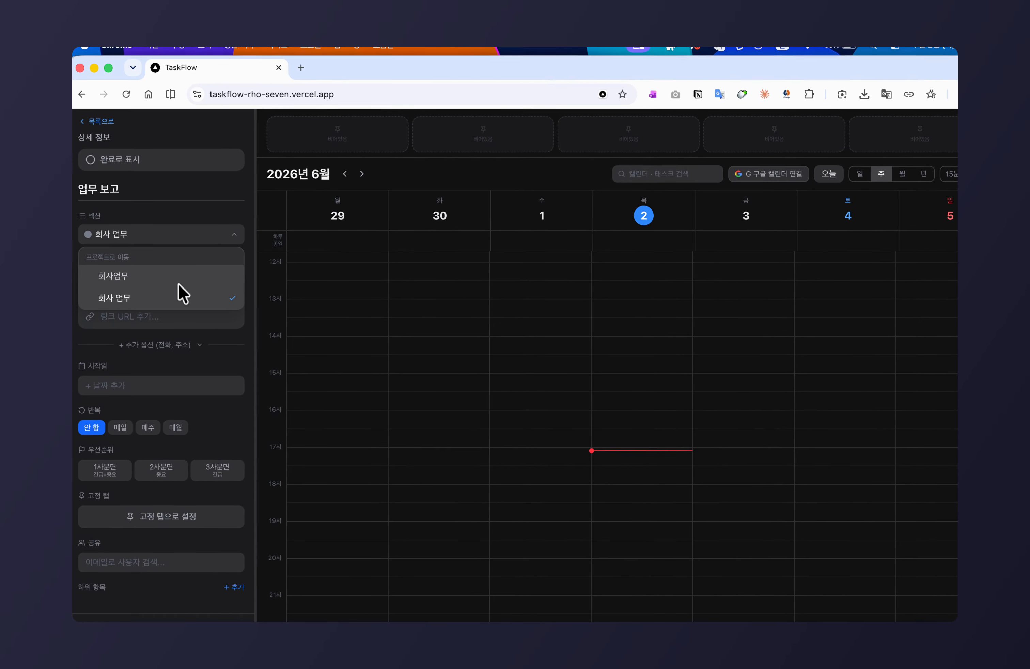
click(176, 298)
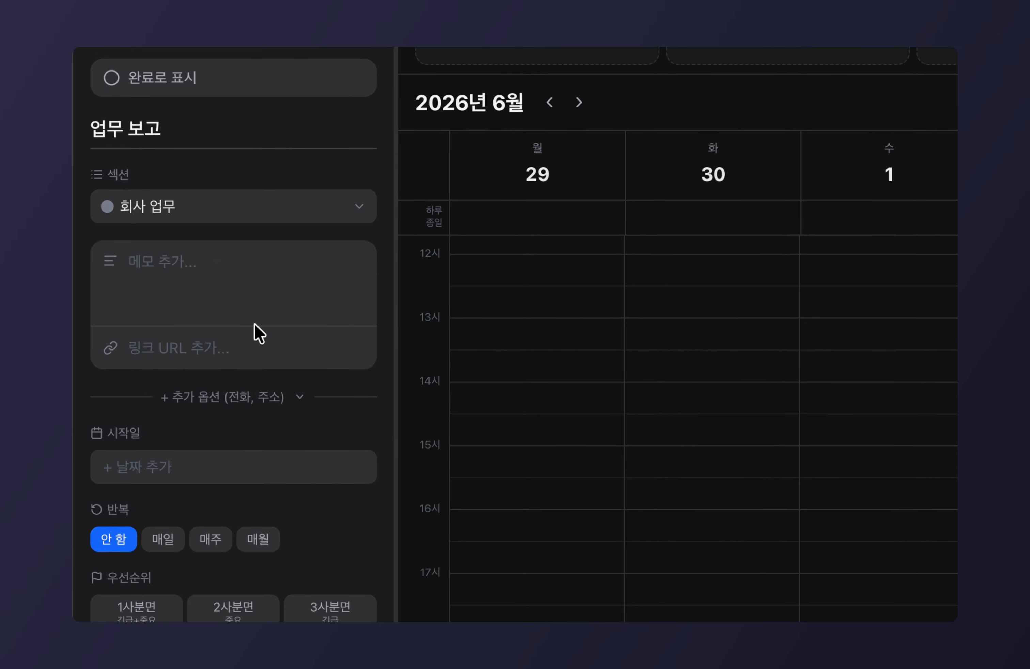
click(207, 282)
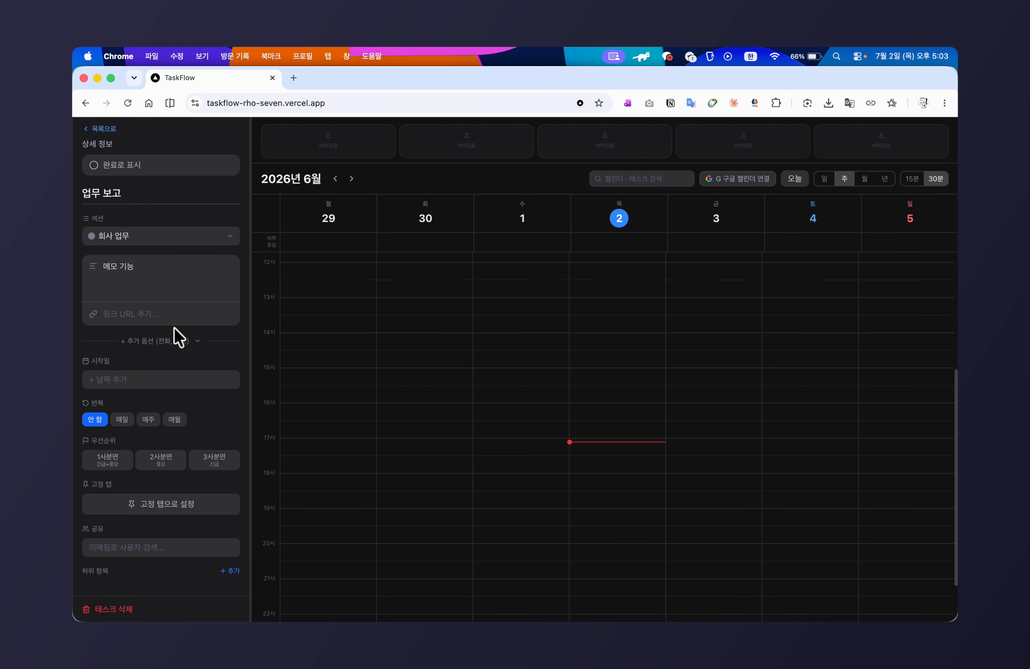
text(www.naver)
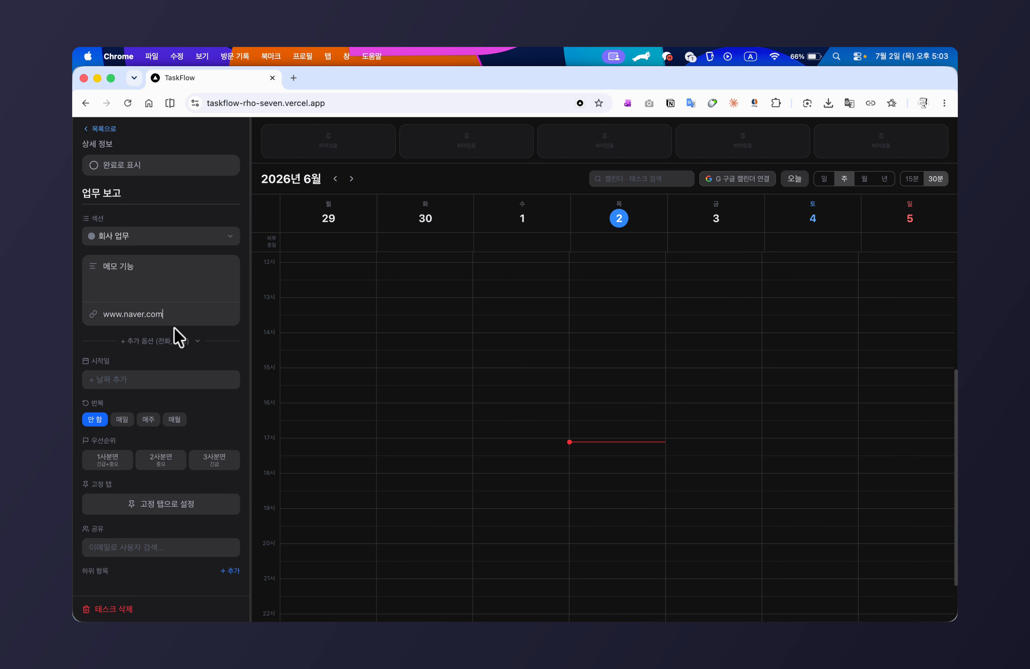
text(.com)
key(Return)
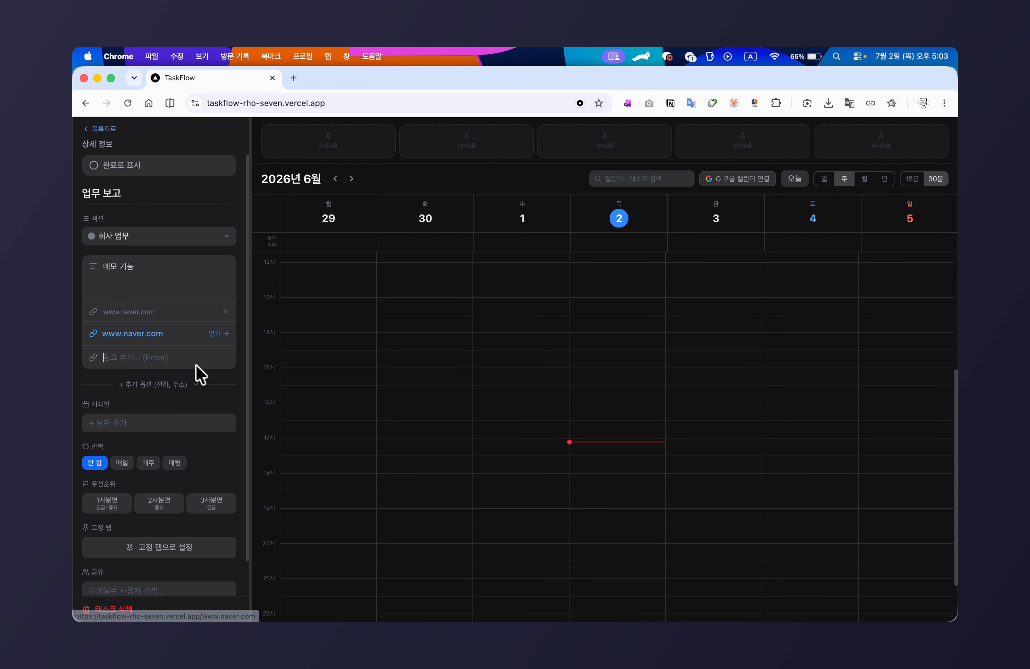
click(218, 332)
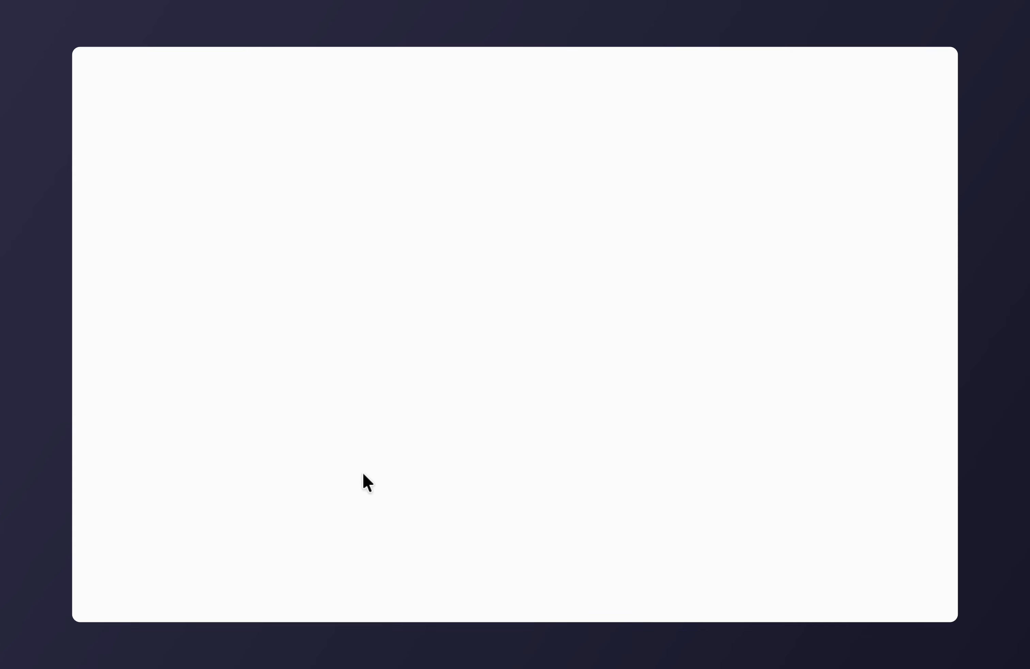
click(519, 105)
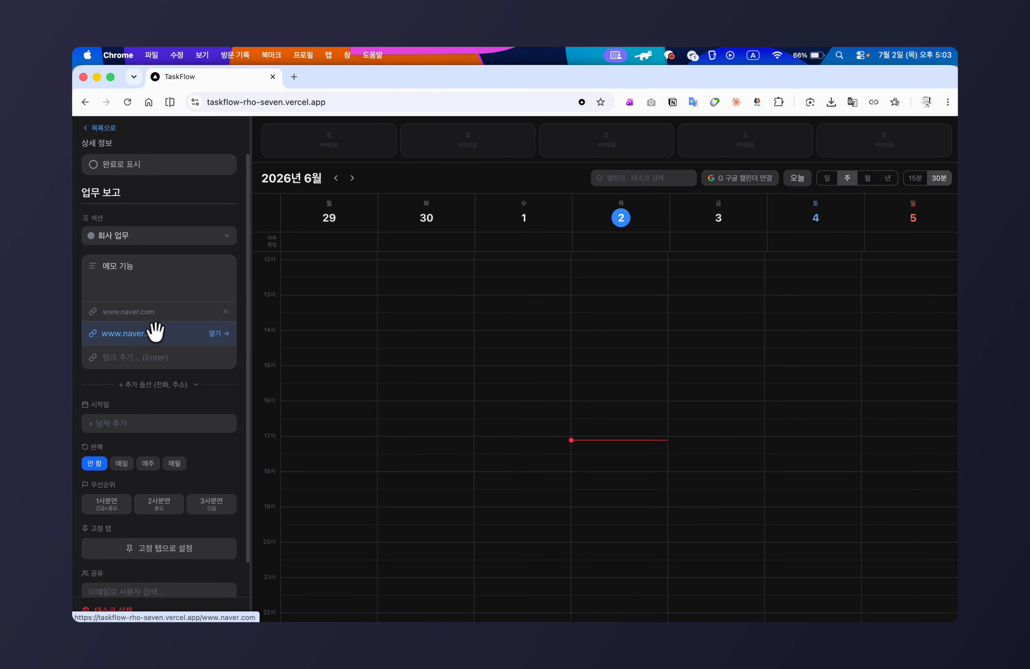
click(147, 355)
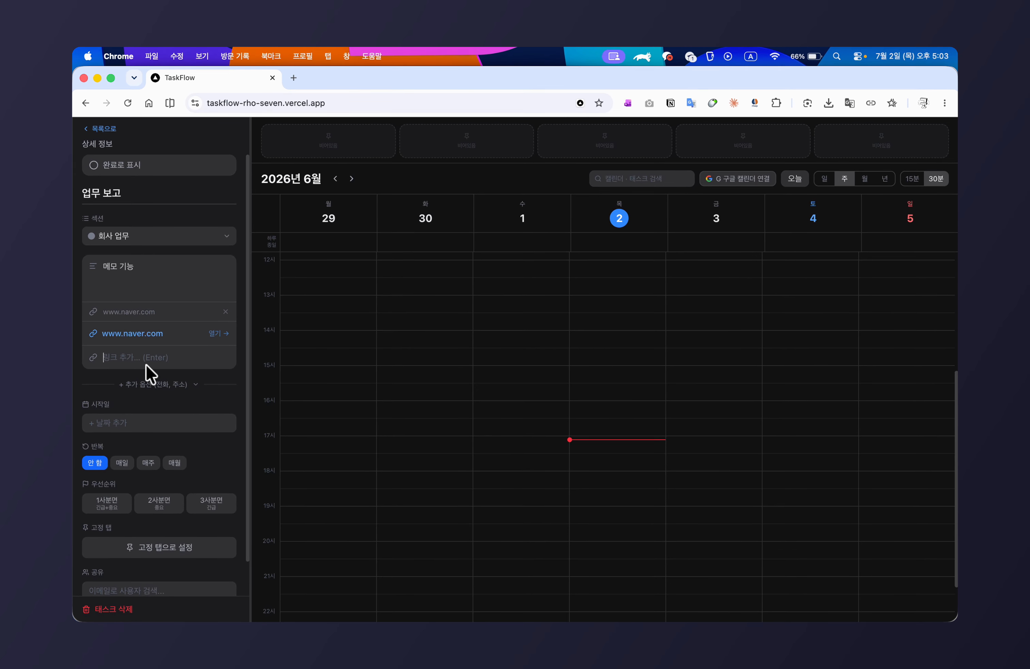
Expand the additional options of the task and enter a phone number.
click(184, 385)
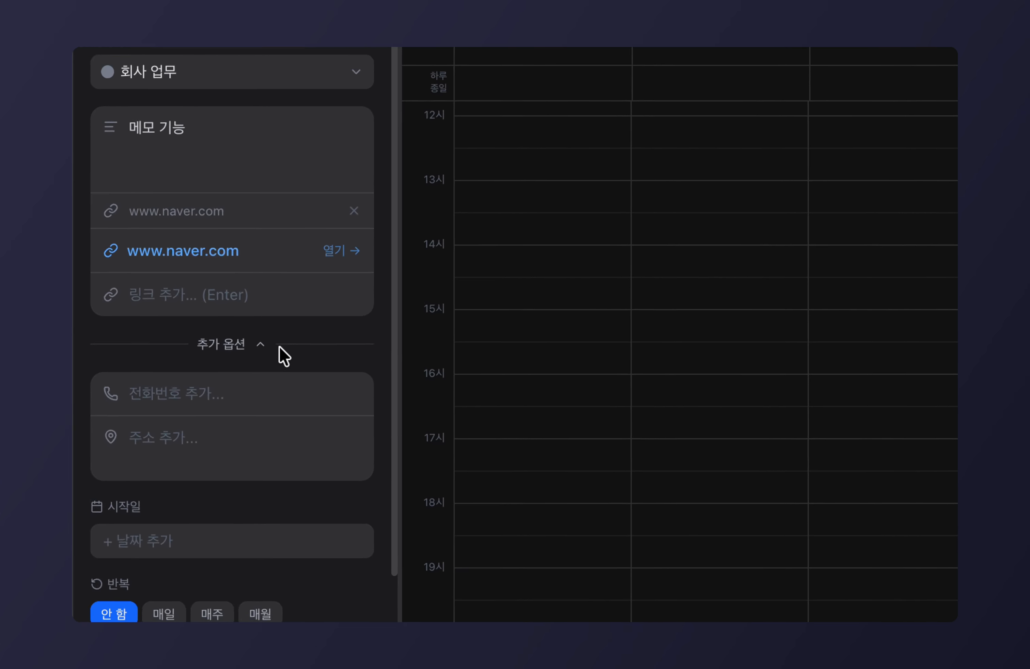
click(196, 393)
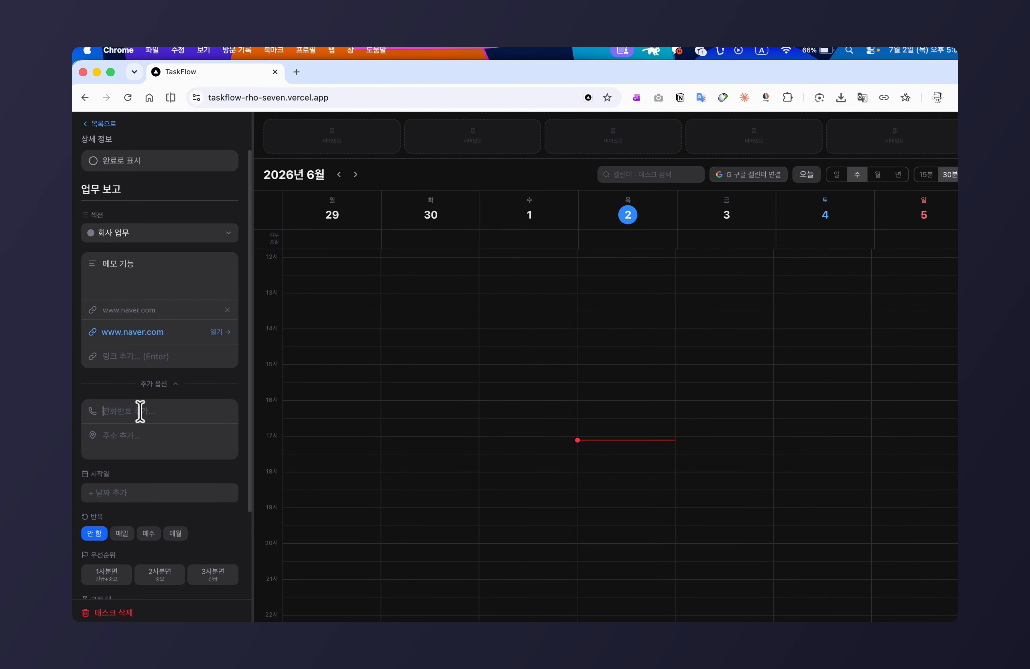
click(138, 412)
click(127, 436)
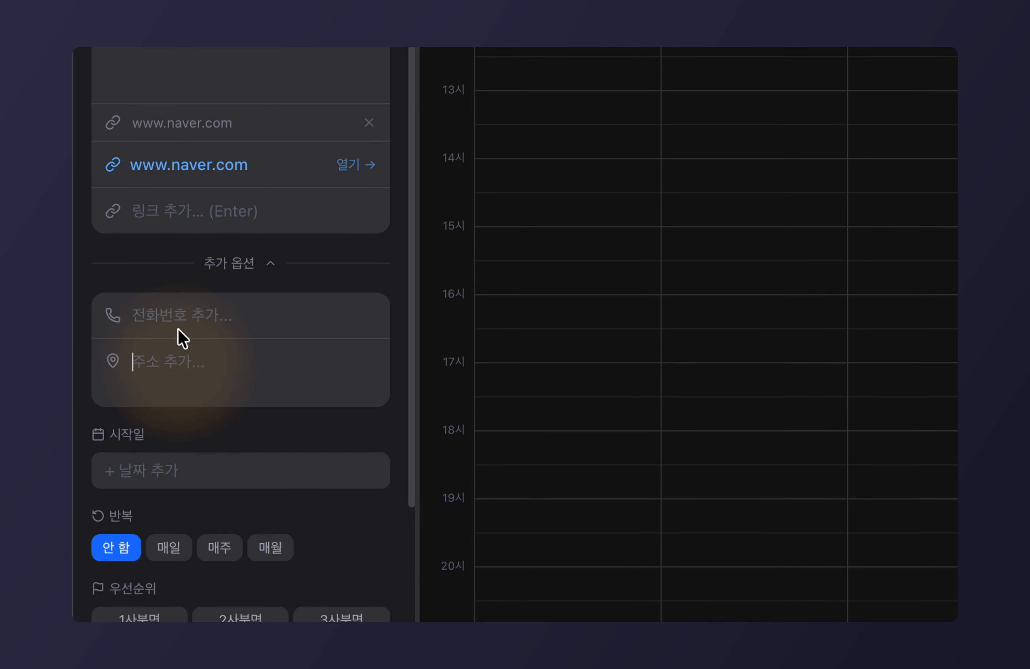
click(191, 331)
click(191, 385)
click(192, 332)
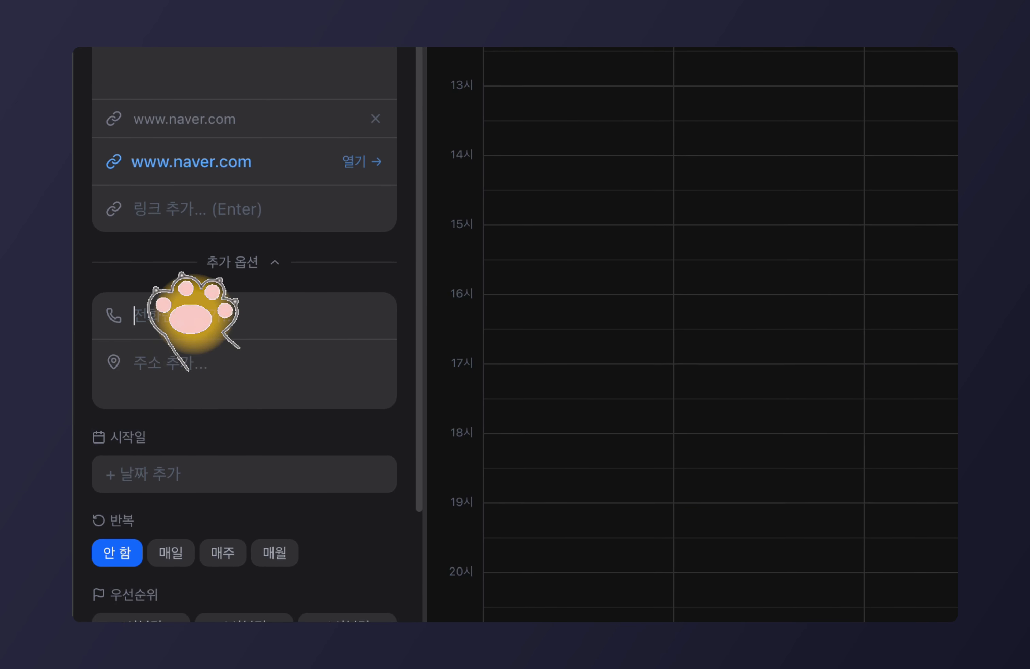
click(178, 365)
click(181, 318)
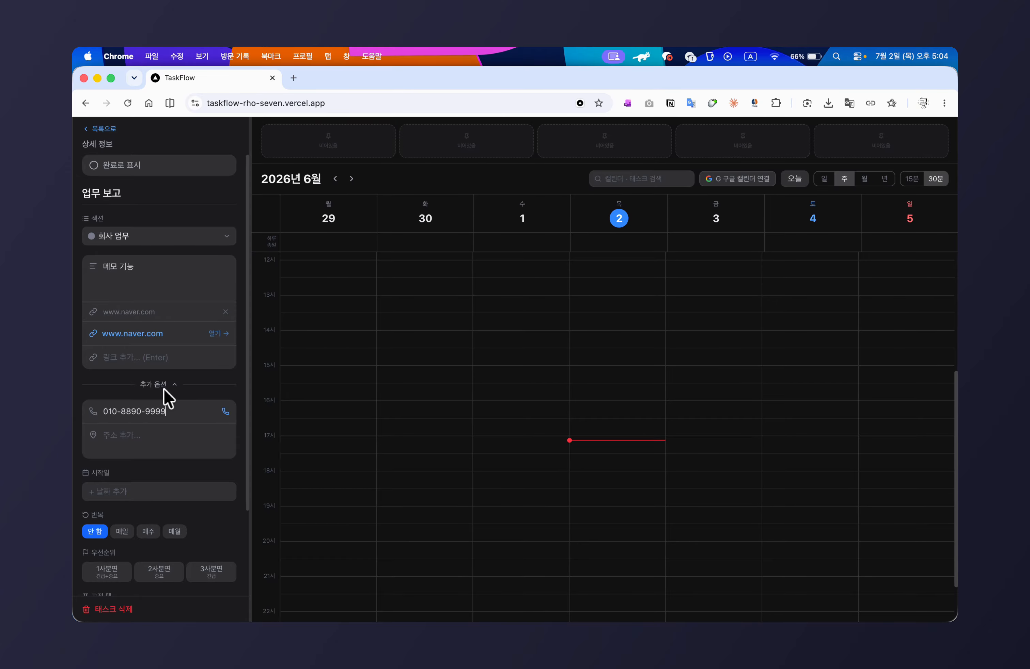
Try calling the entered phone number from the task, dismiss the call, and place the cursor in the address field.
click(172, 434)
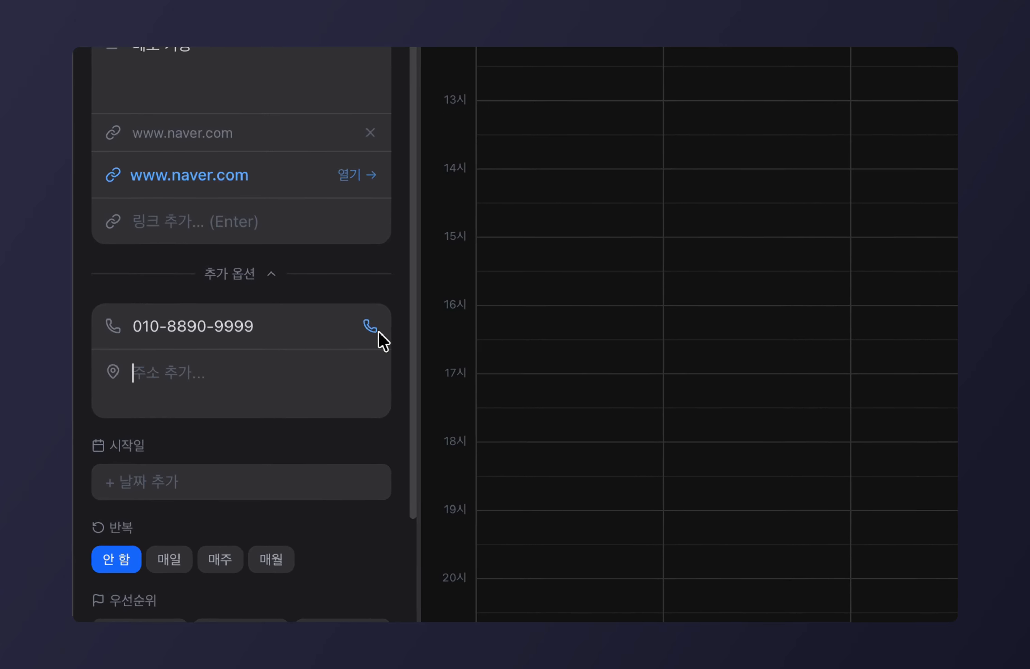
click(369, 328)
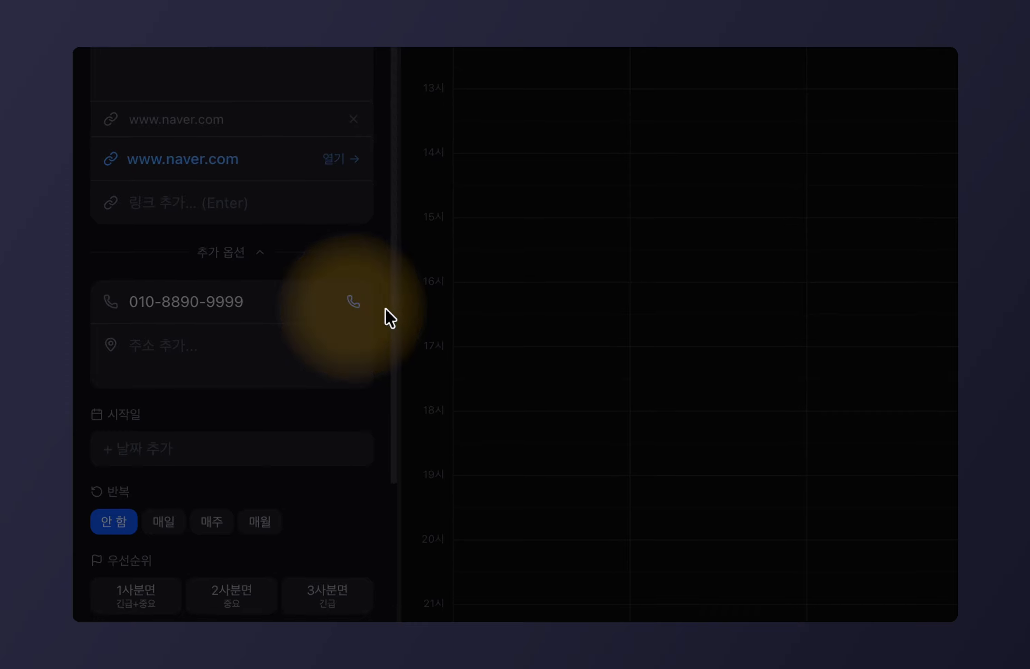
click(577, 285)
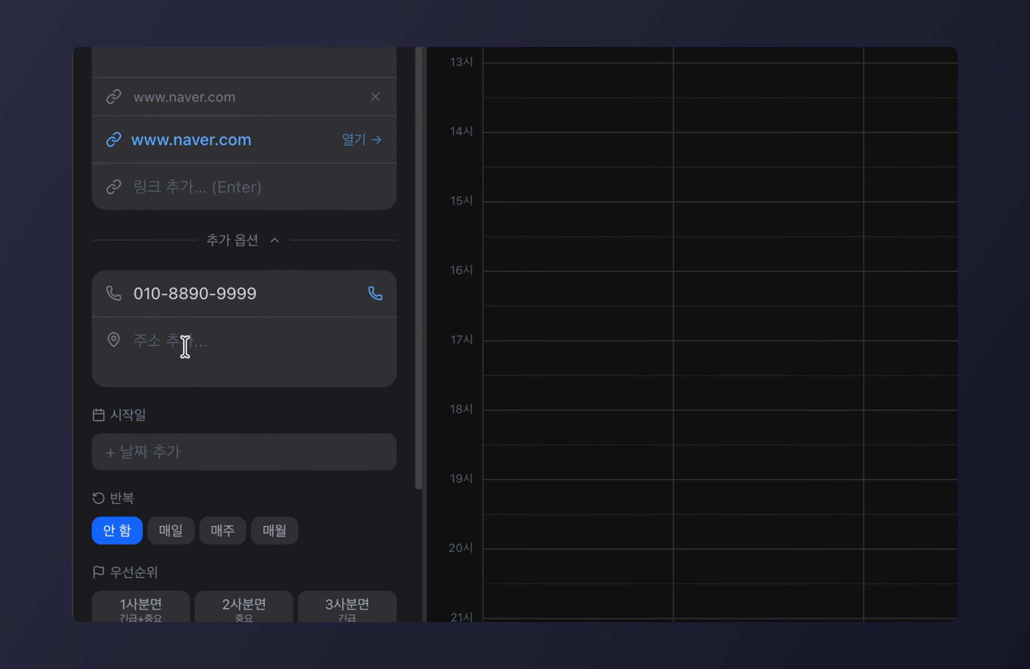
click(185, 346)
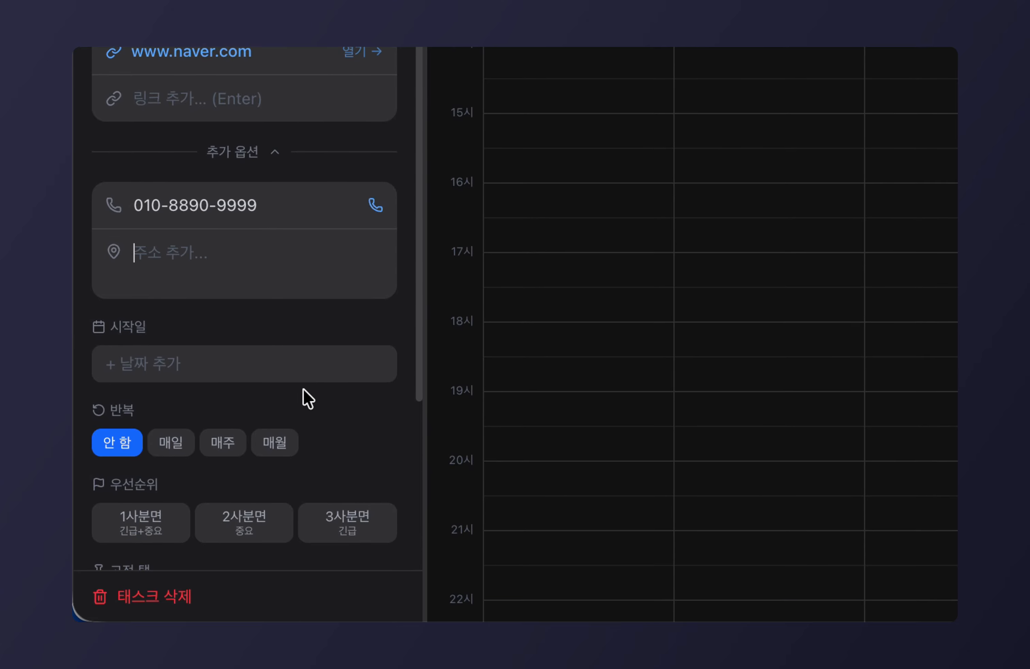
click(171, 253)
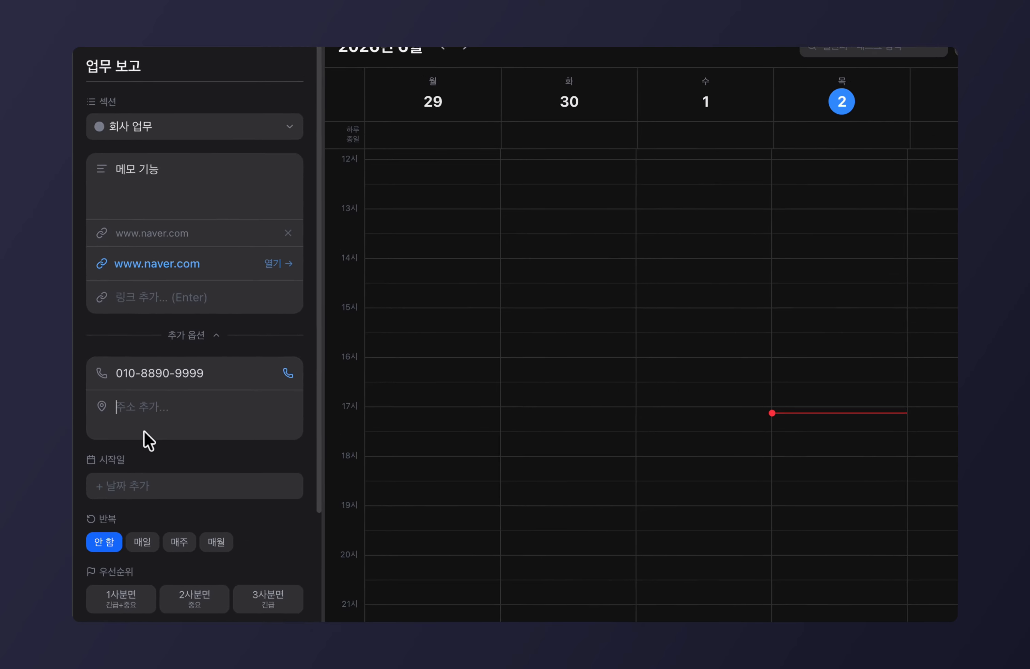
Clear the task's phone number and collapse the additional options.
scroll(144, 430, down, 3)
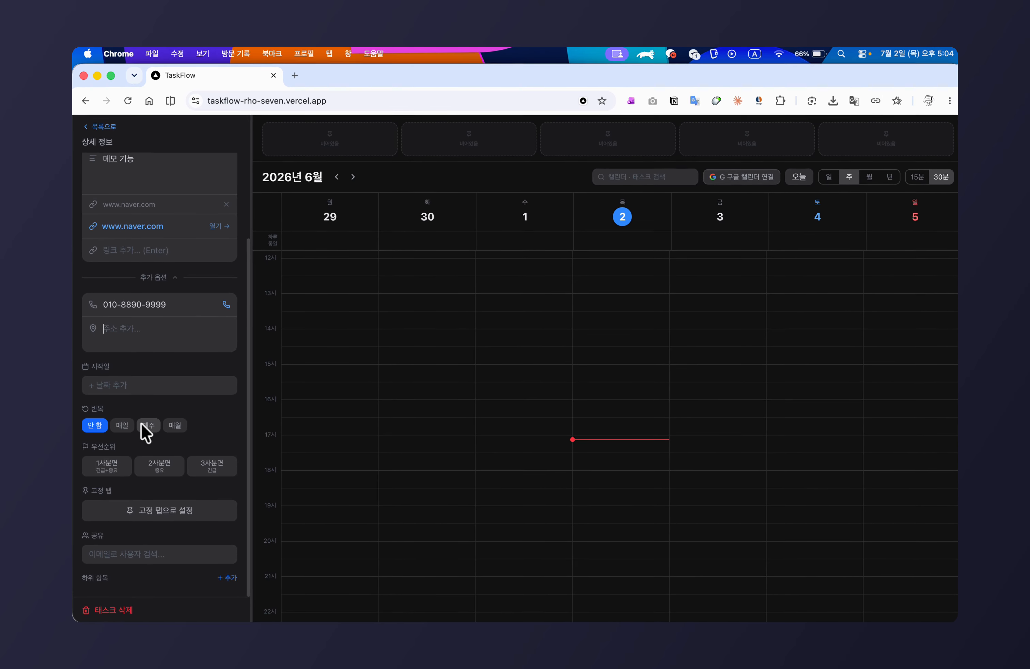
click(161, 278)
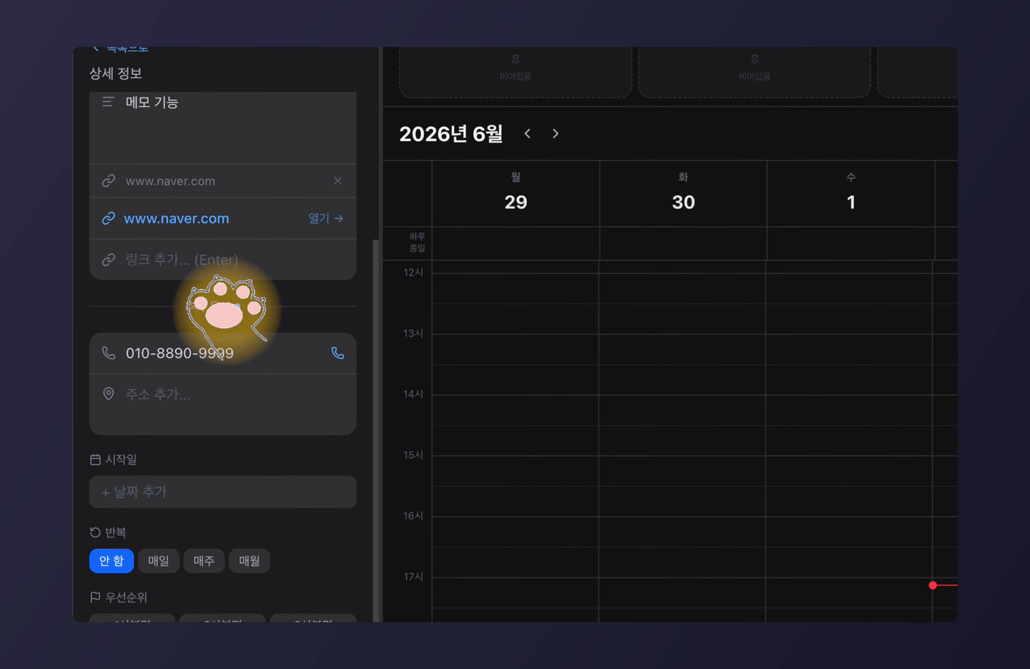
click(223, 308)
click(255, 308)
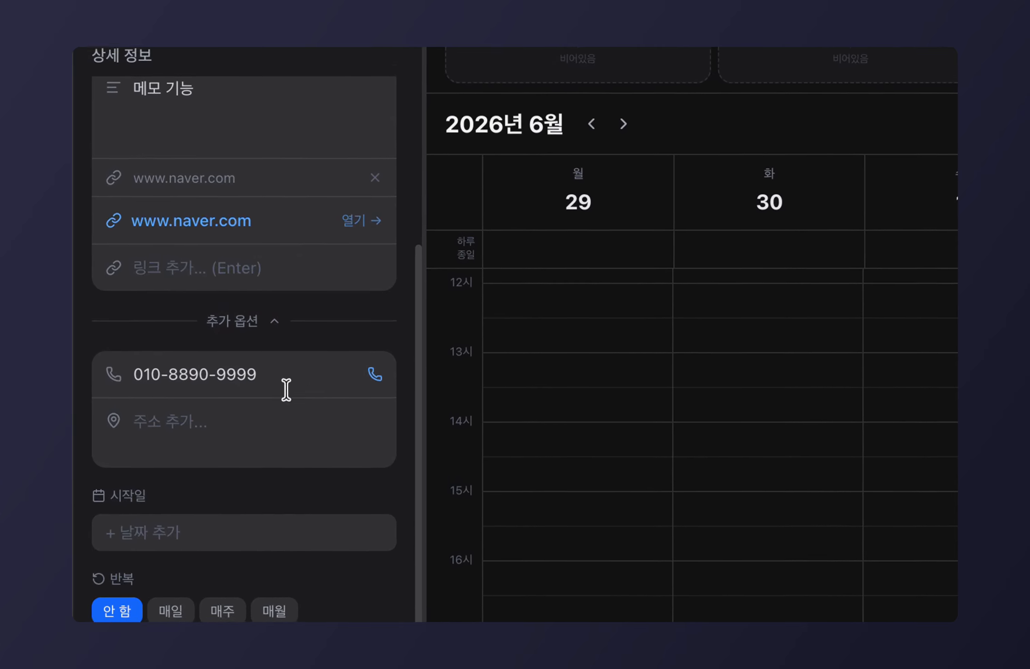
click(286, 388)
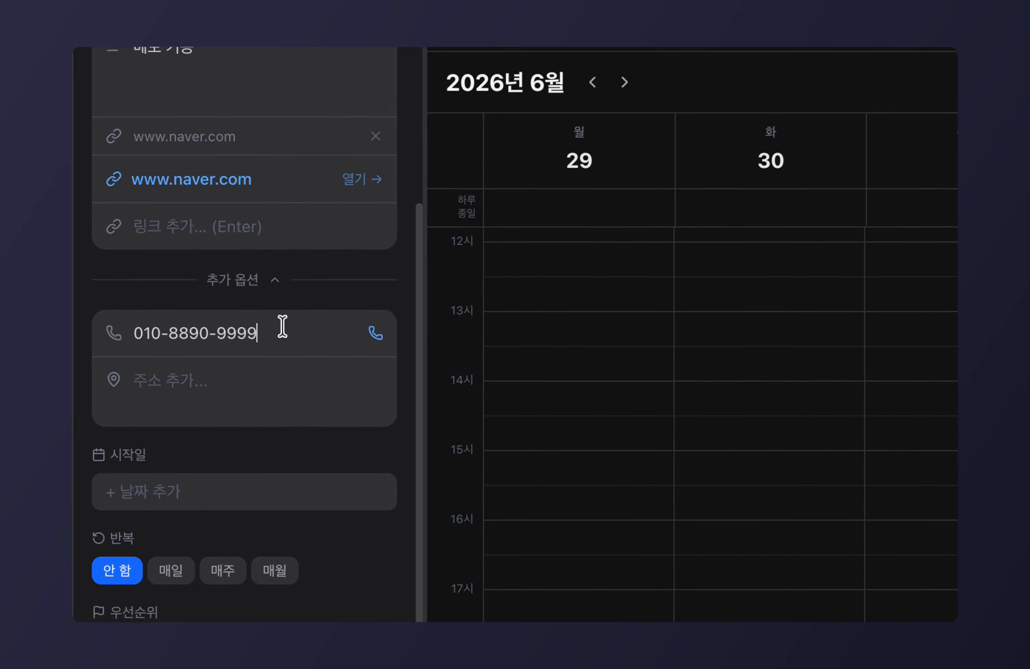
triple_click(283, 327)
key(BackSpace)
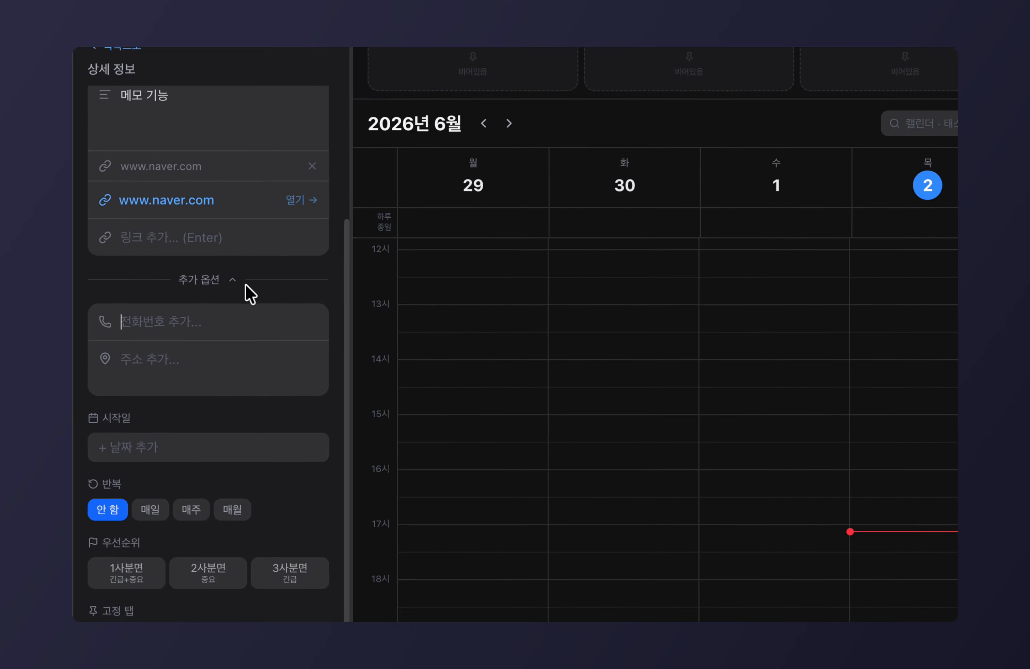
click(271, 273)
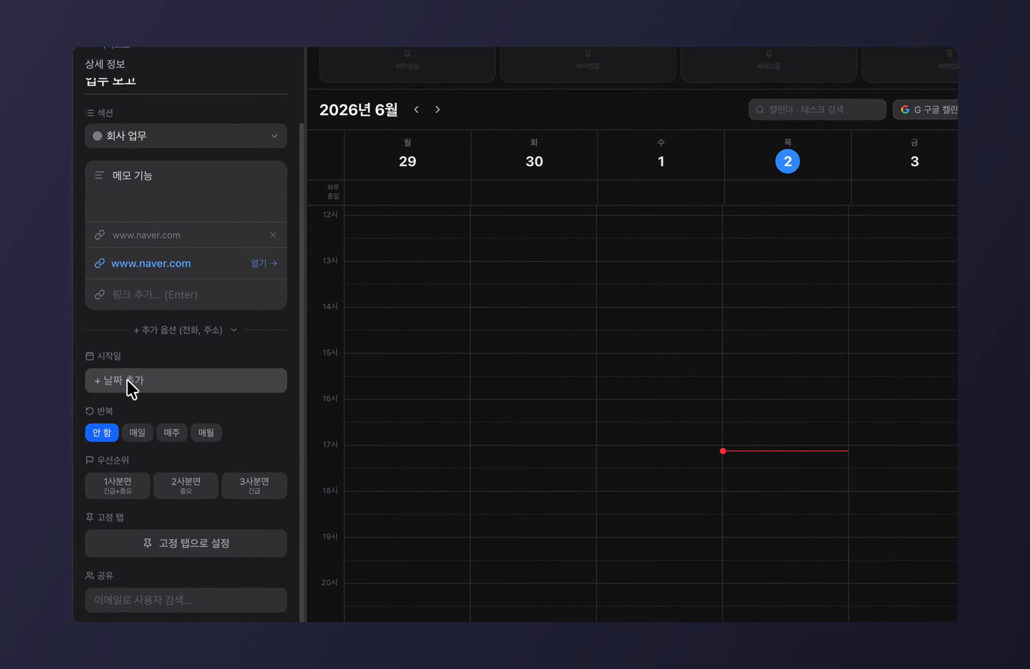
Add the start date 2026. 07. 02. to the task, and collapse the 회사 업무 section in the task list.
click(127, 380)
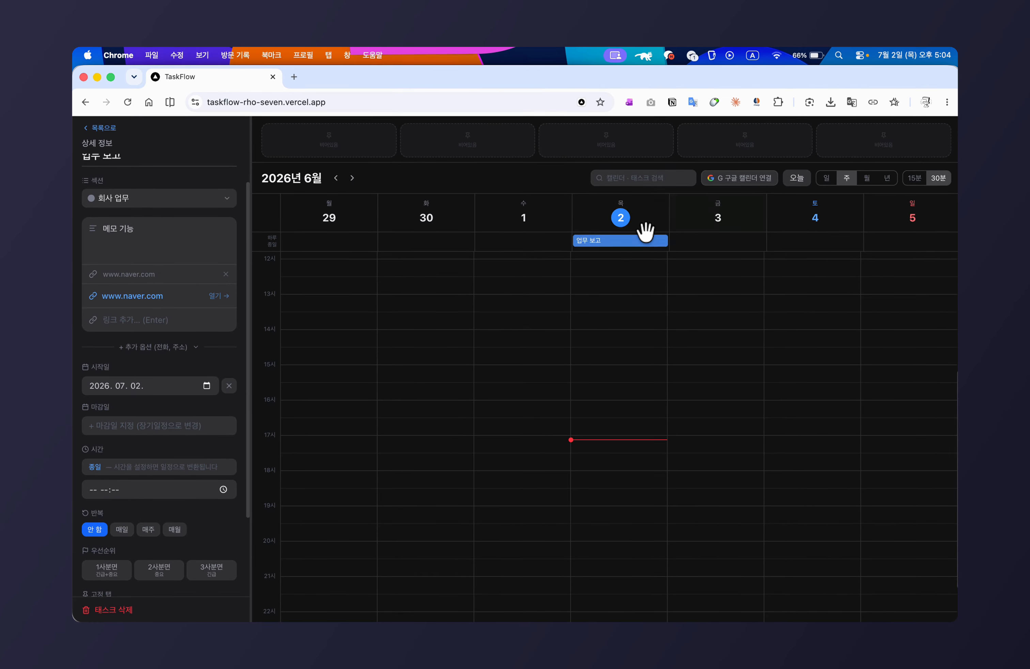
click(632, 268)
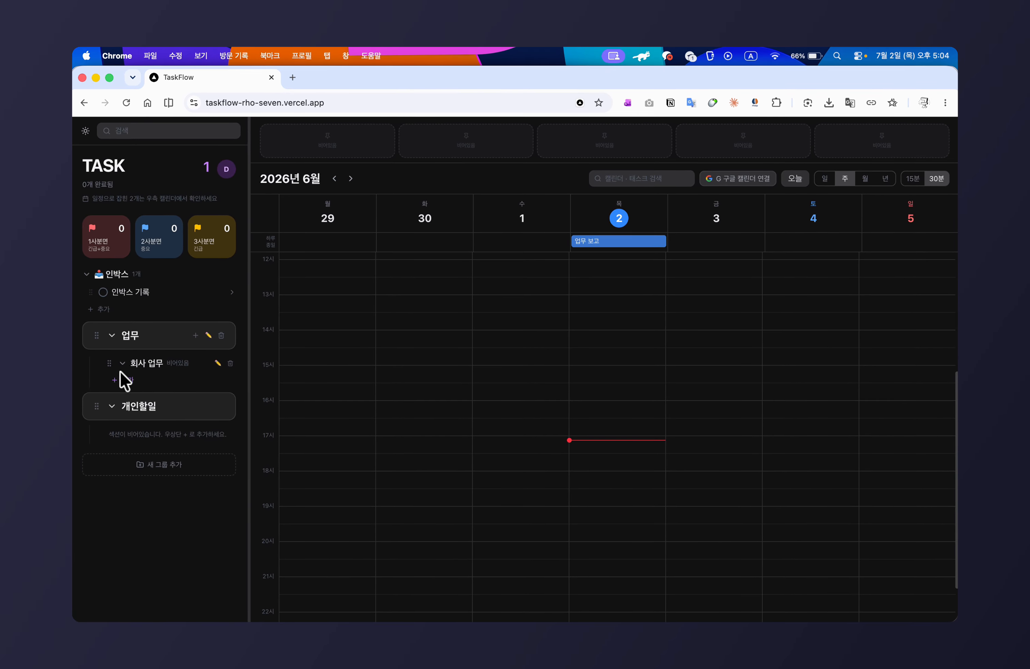
click(123, 363)
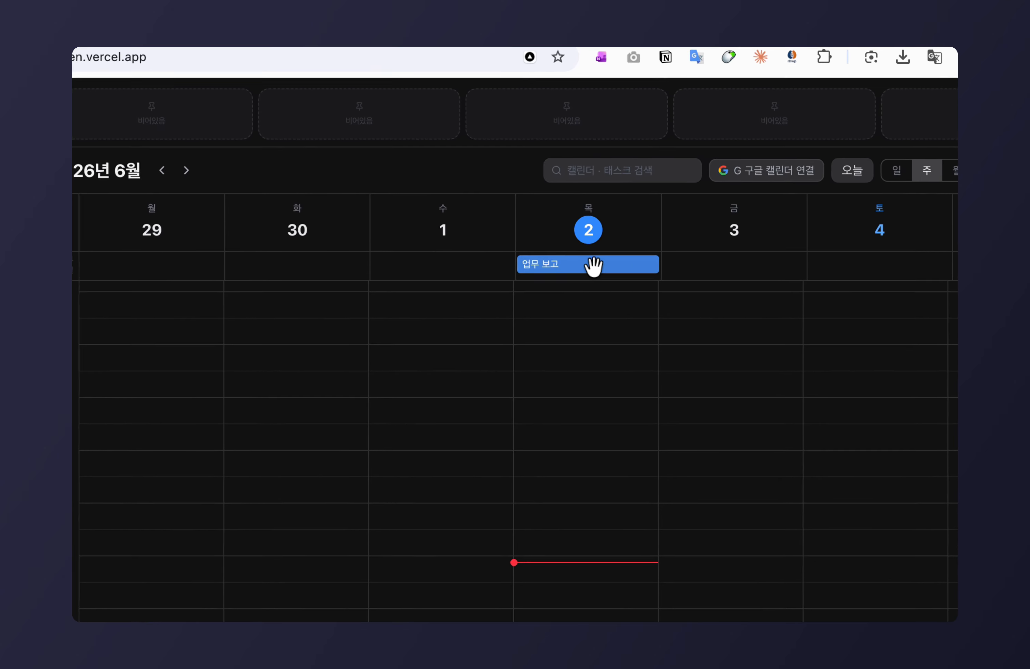
Open the task 업무 보고 from the calendar and give it the due date 2026. 07. 04., then close its details.
click(618, 242)
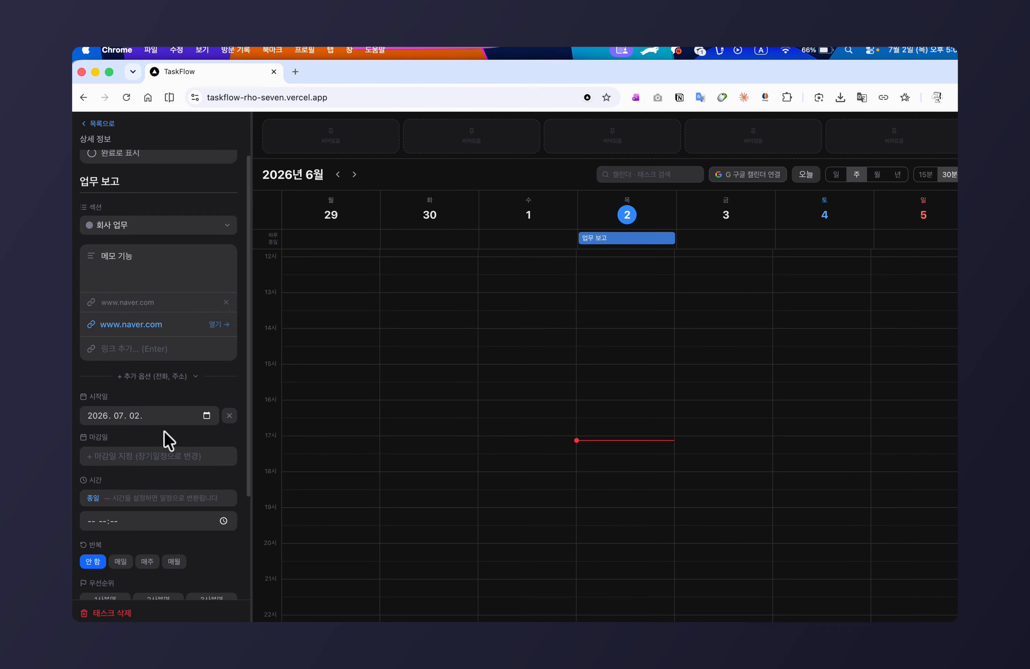
scroll(169, 439, down, 3)
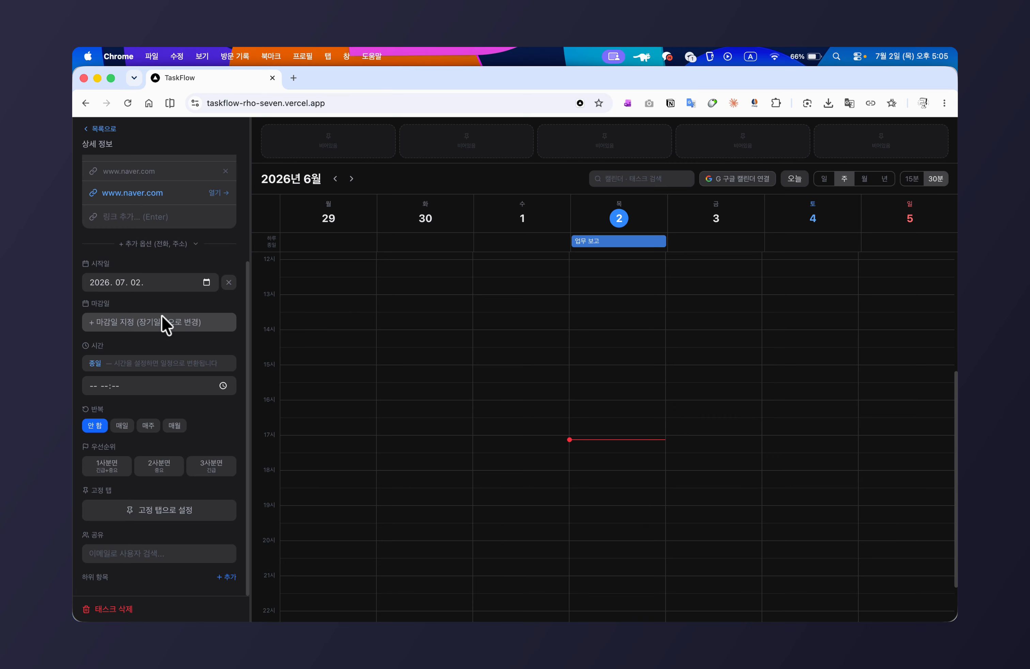
click(113, 326)
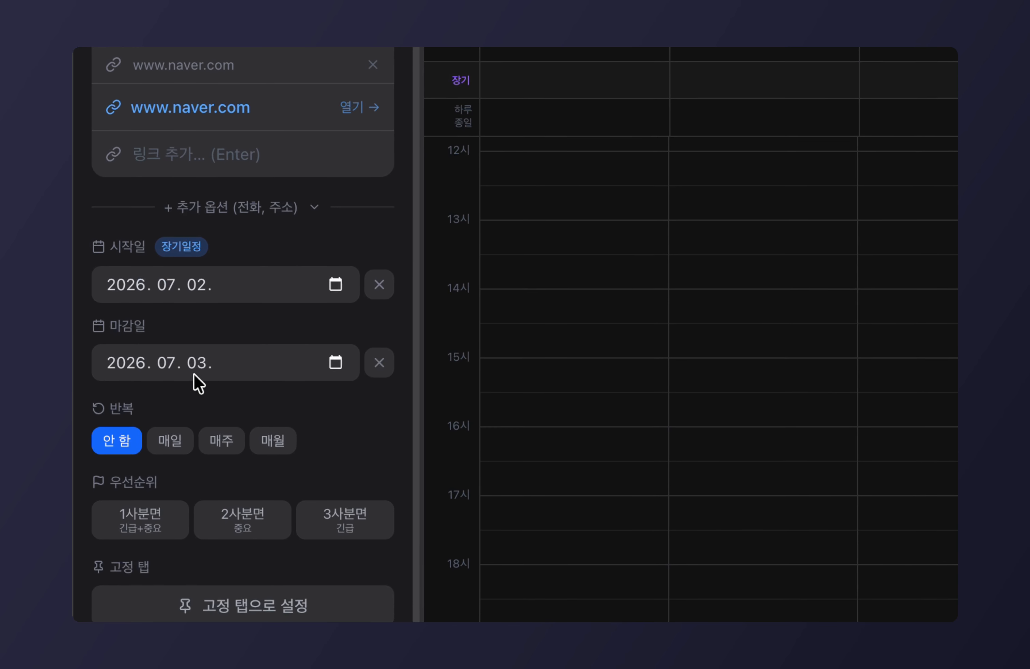
click(196, 363)
click(335, 362)
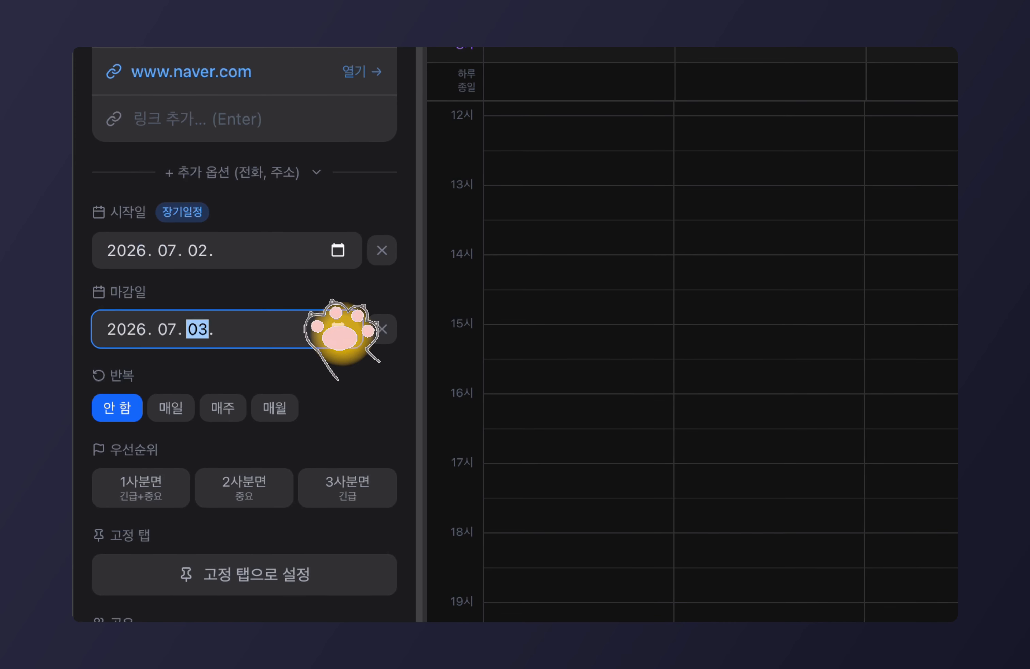
scroll(315, 365, down, 3)
click(314, 361)
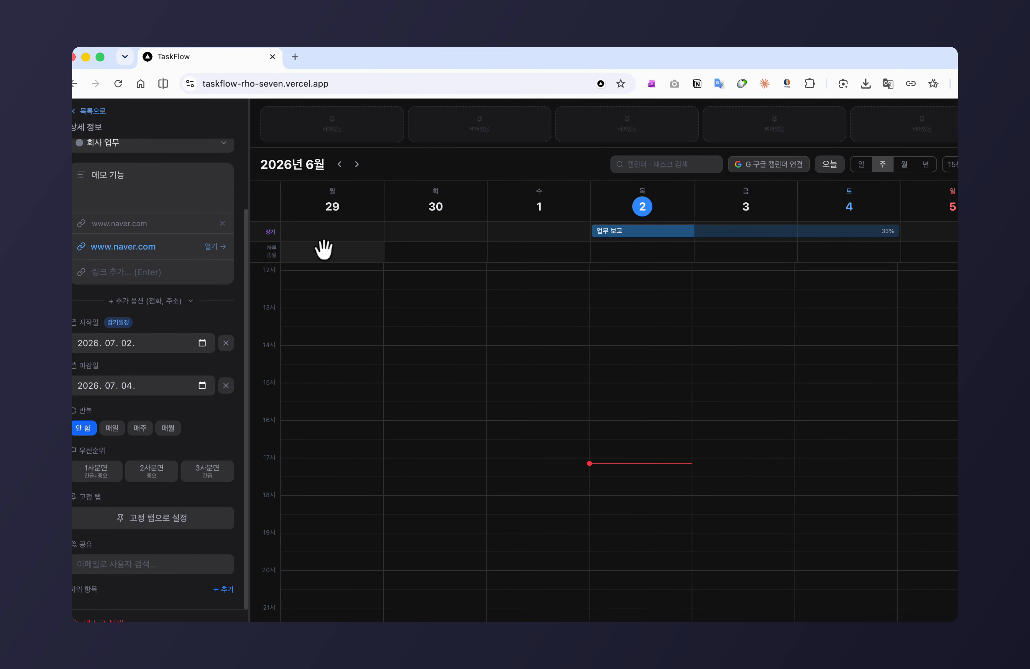
click(268, 236)
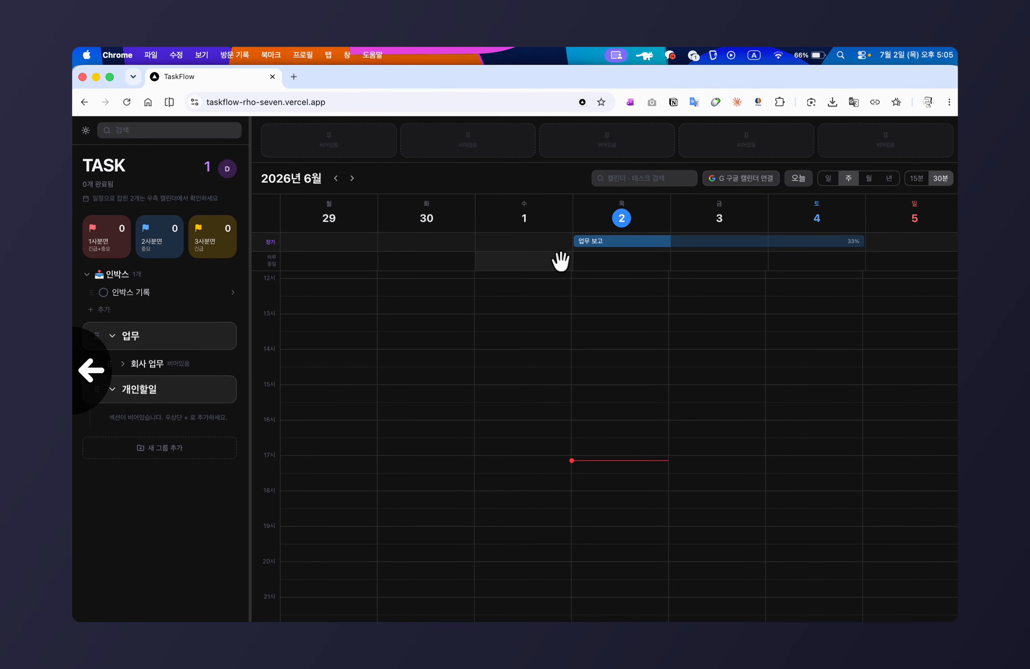
scroll(560, 260, left, 5)
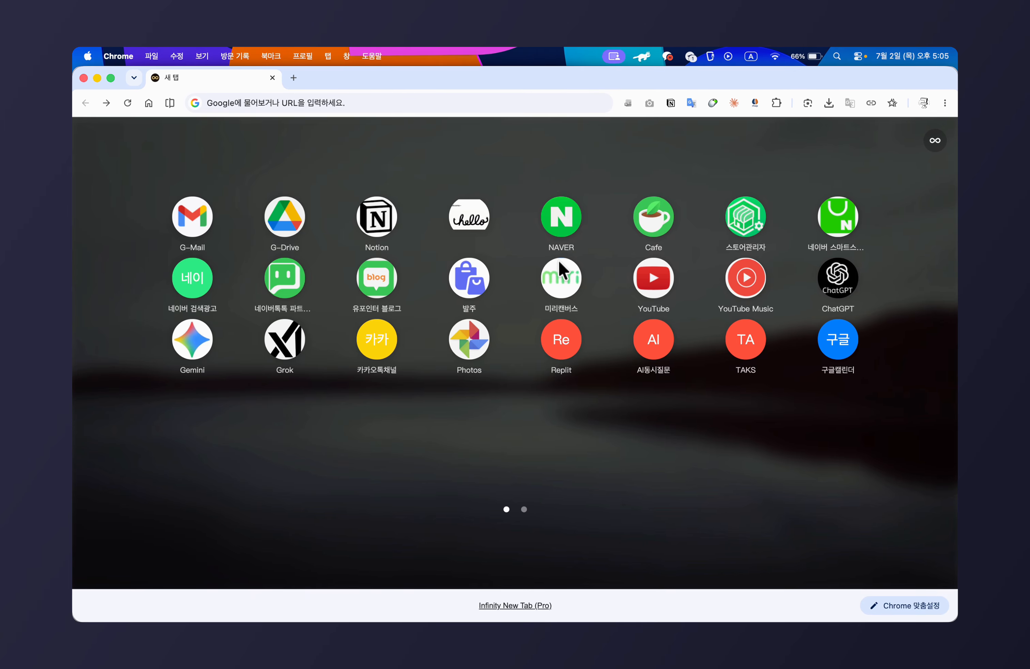
scroll(558, 261, right, 5)
scroll(558, 261, left, 5)
scroll(558, 260, right, 5)
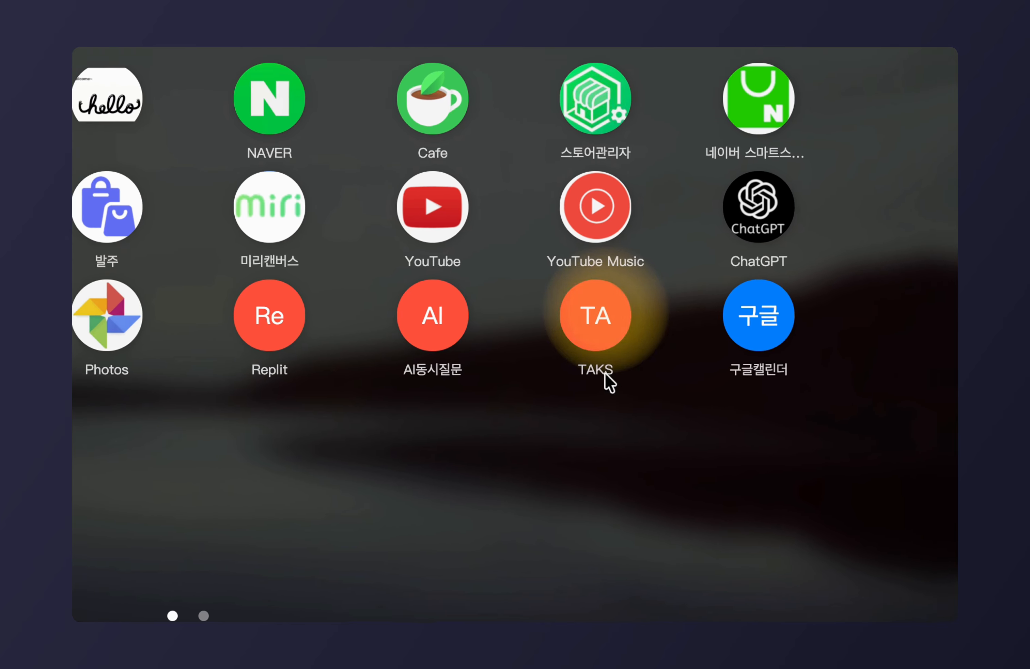
click(746, 374)
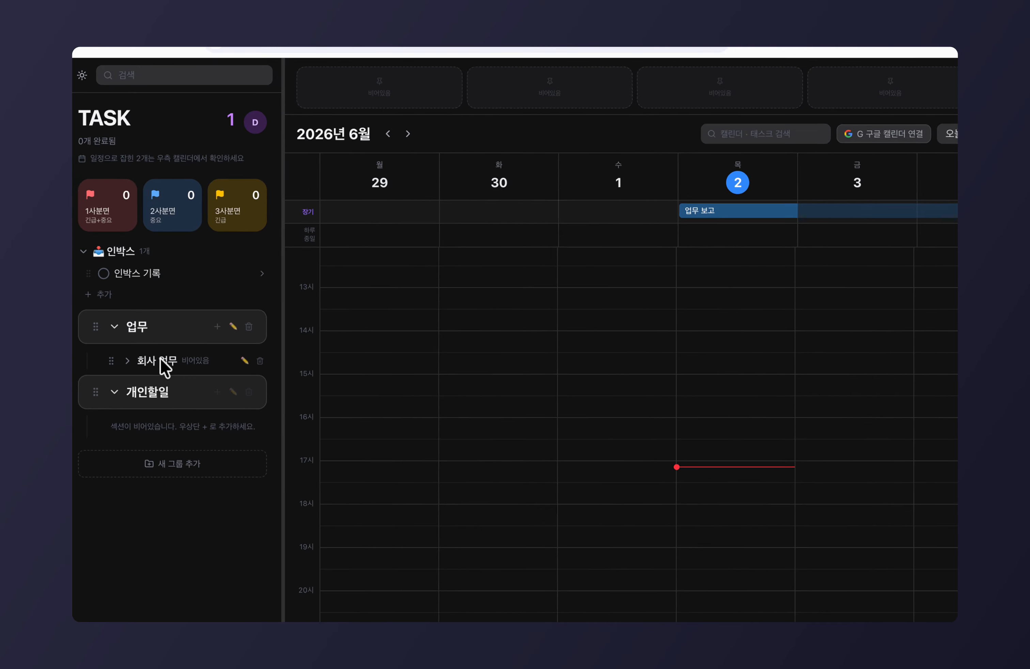
Expand the 회사 업무 section and open the details of the task 업무 보고.
click(161, 361)
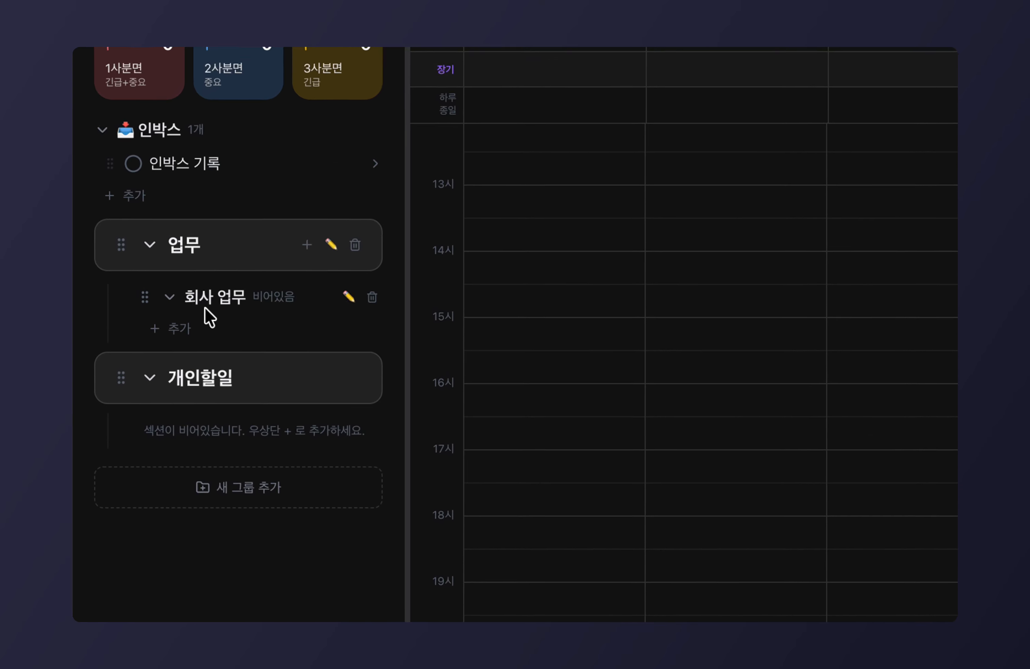
click(935, 142)
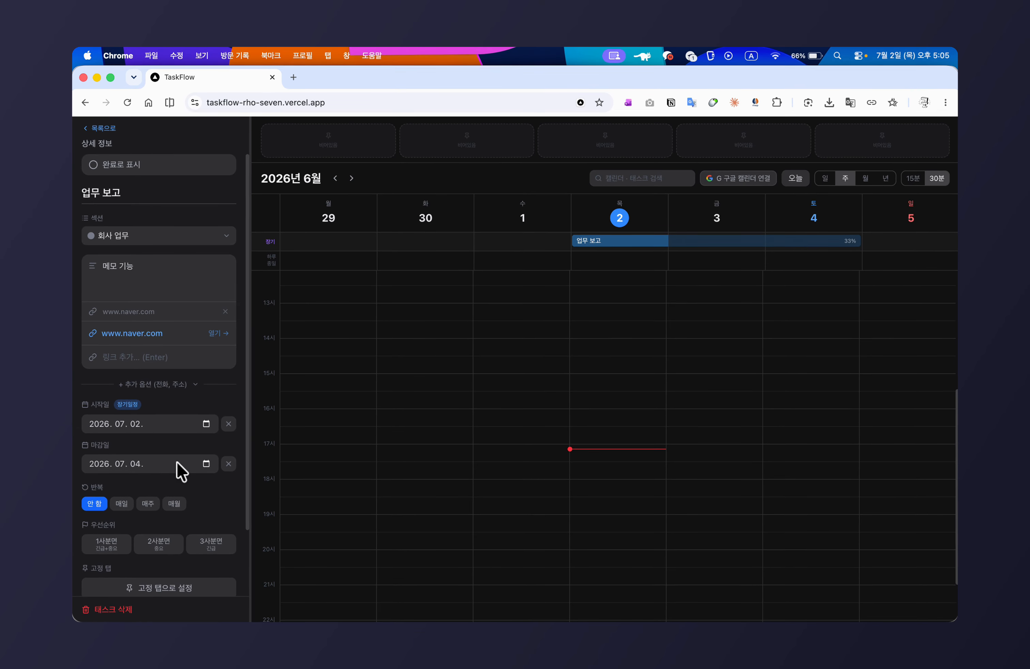
Remove the due date from the task 업무 보고 and set its time to 오후 05:05.
click(206, 463)
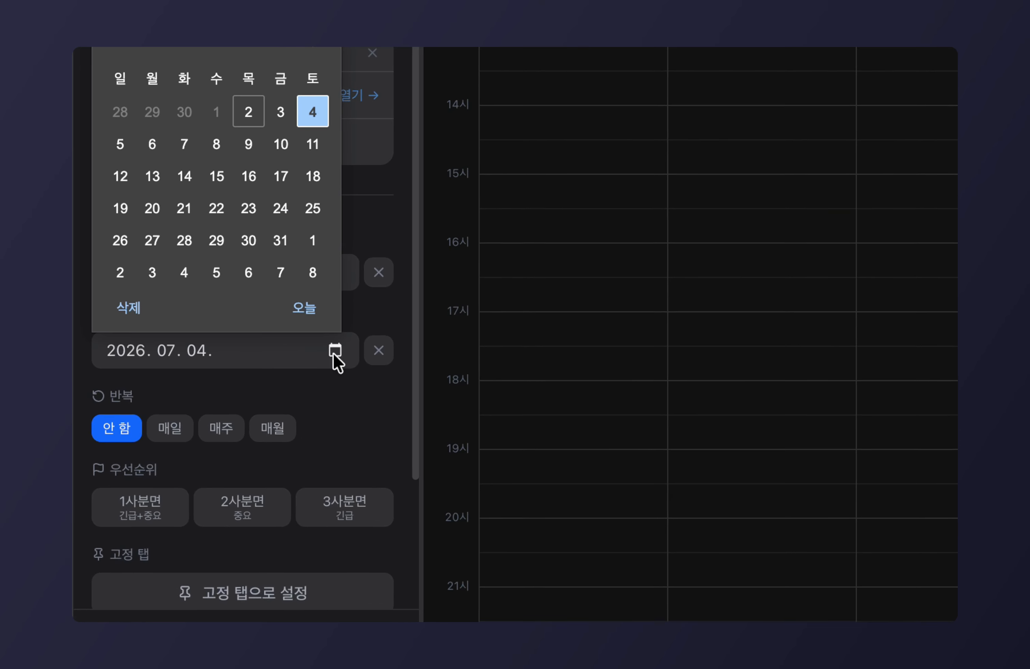
click(378, 350)
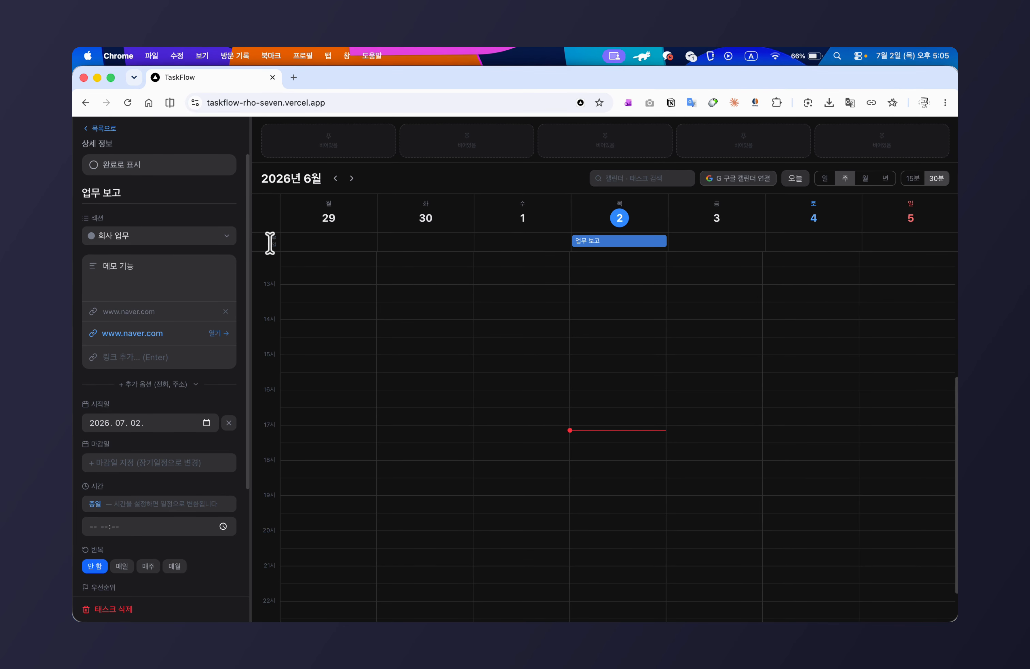
click(270, 243)
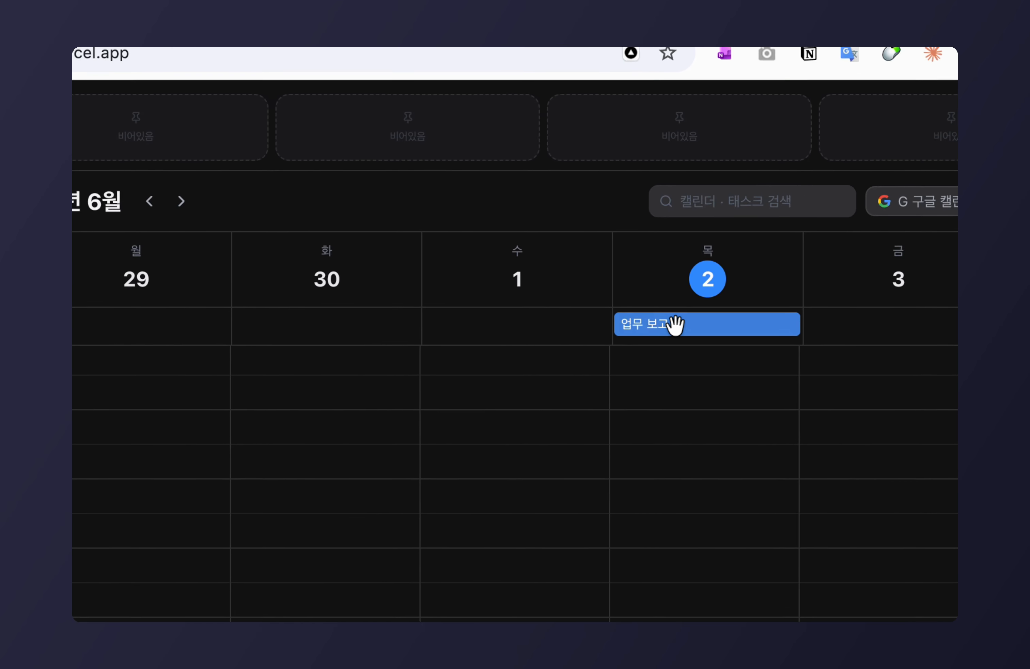
click(890, 299)
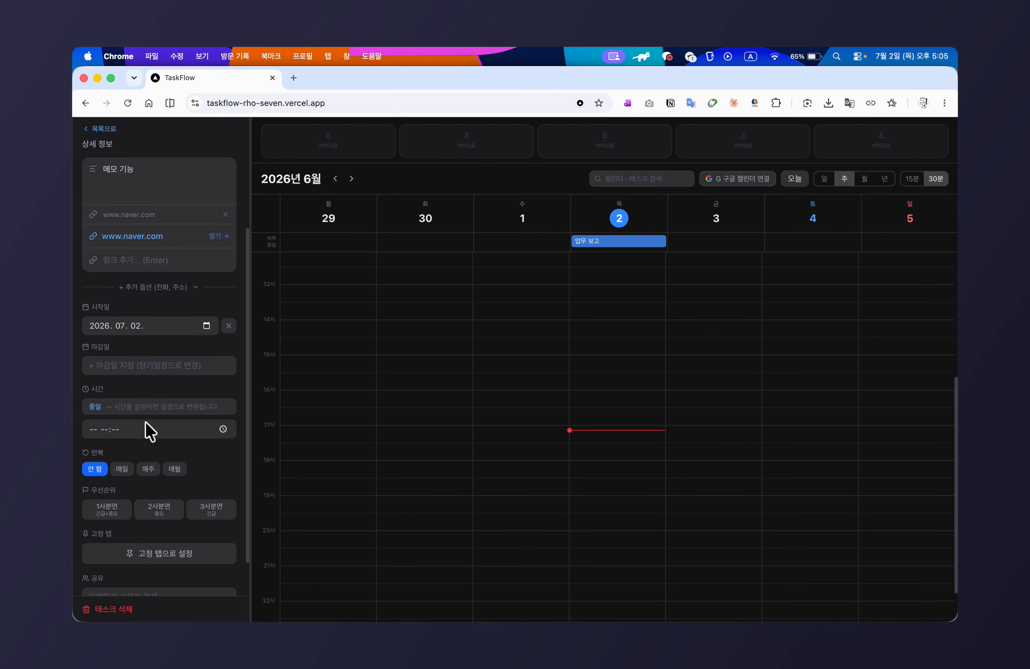
click(230, 431)
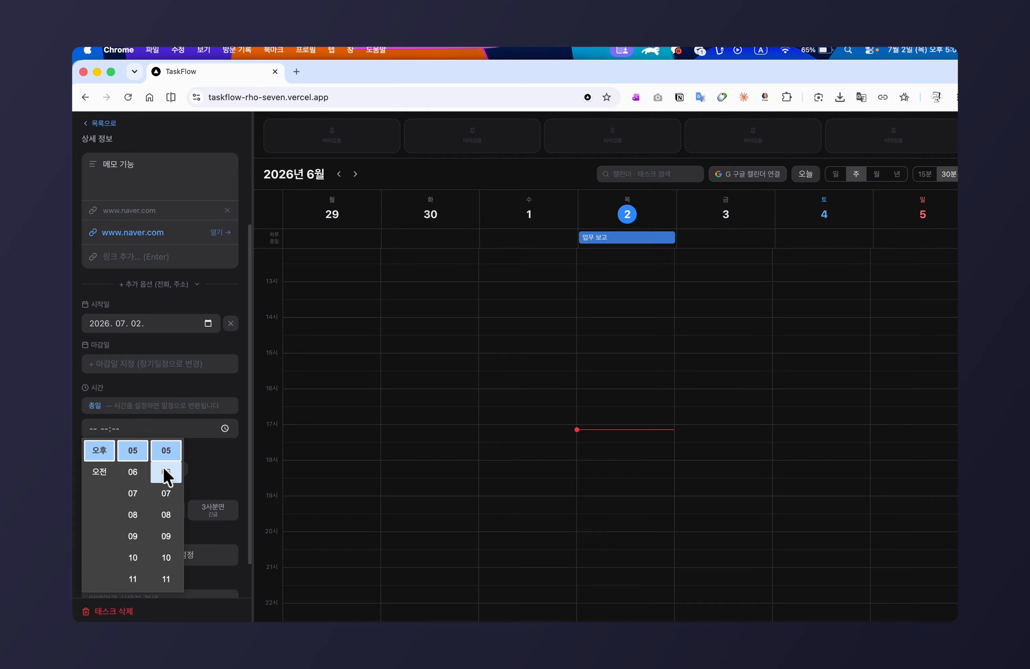
key(Return)
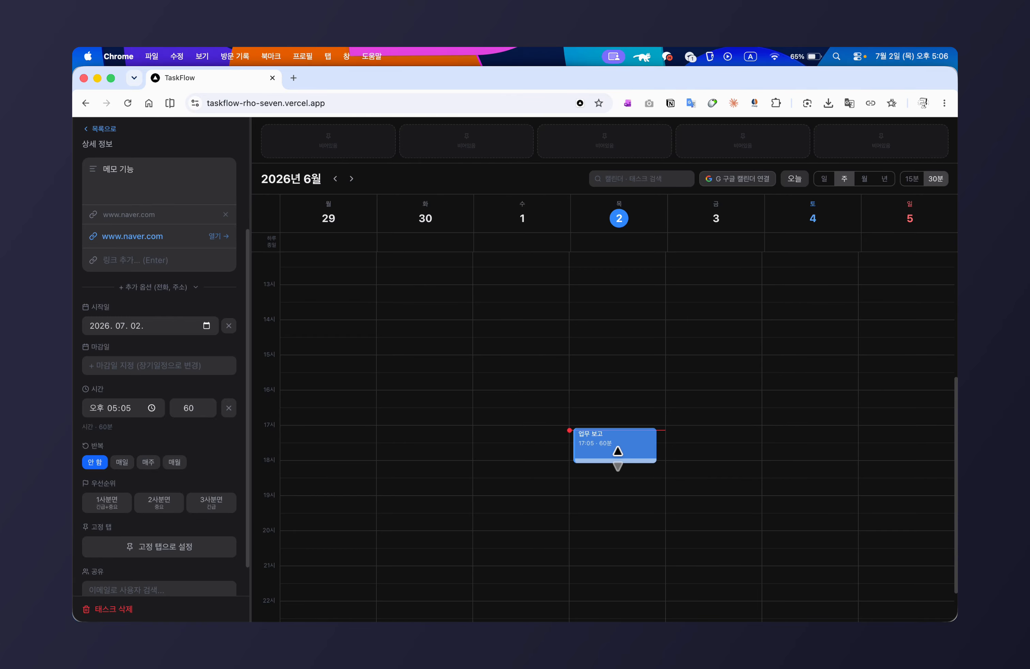
Give the task 업무 보고 the priority 1사분면 (긴급+중요) and return to the task list.
scroll(231, 473, down, 2)
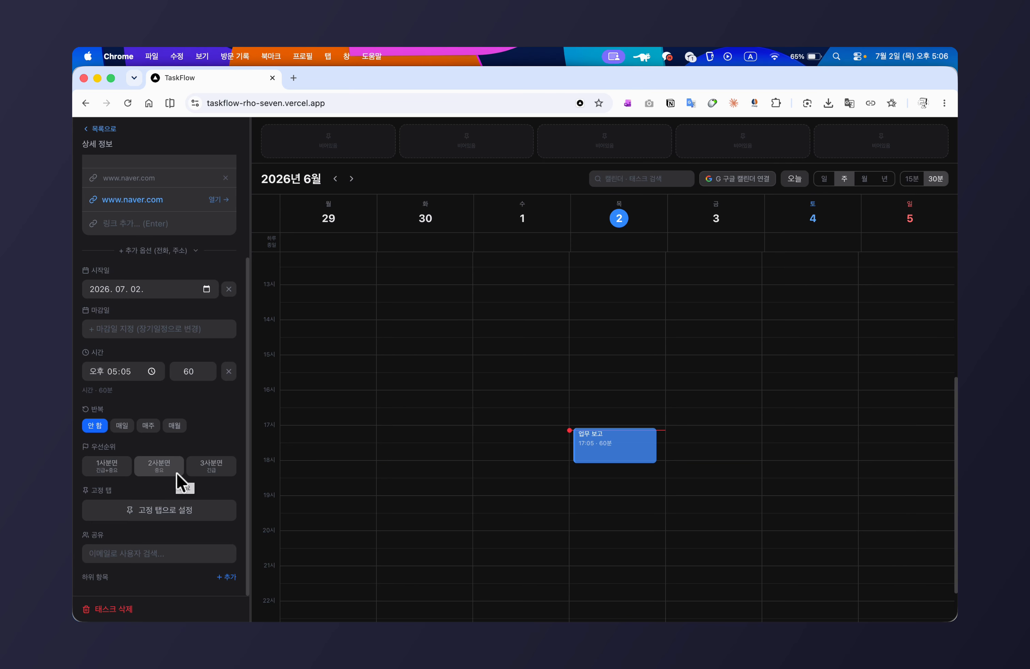
click(173, 482)
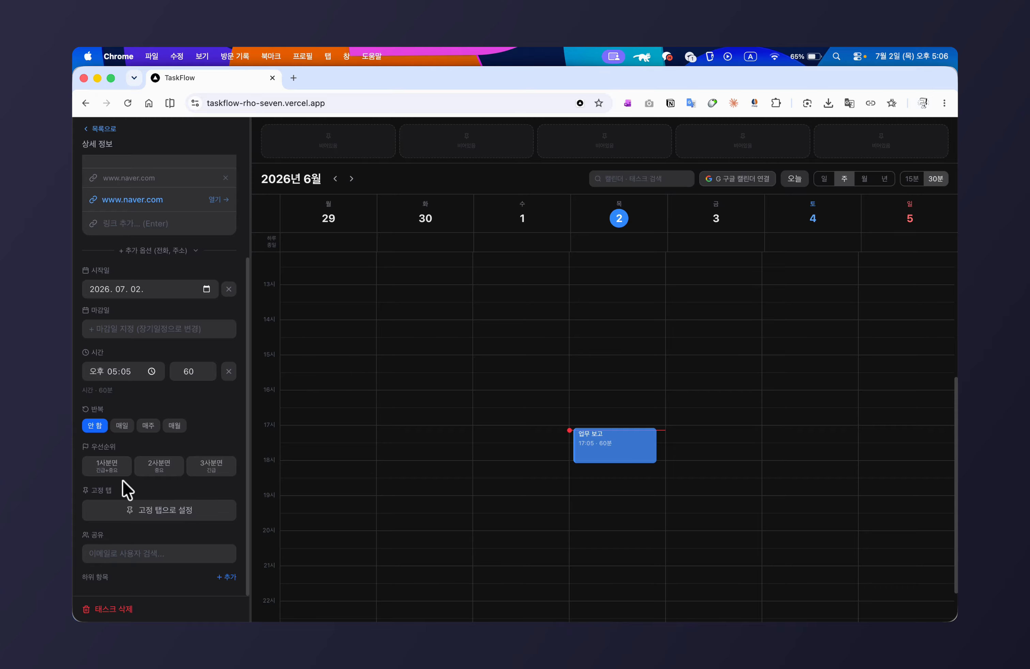
click(107, 468)
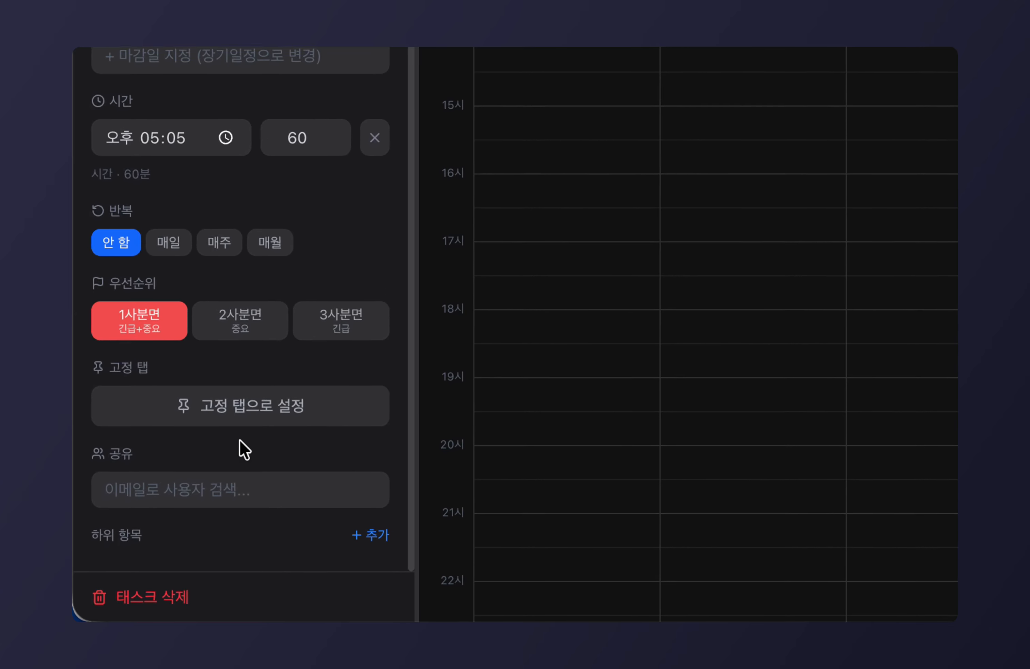
click(261, 362)
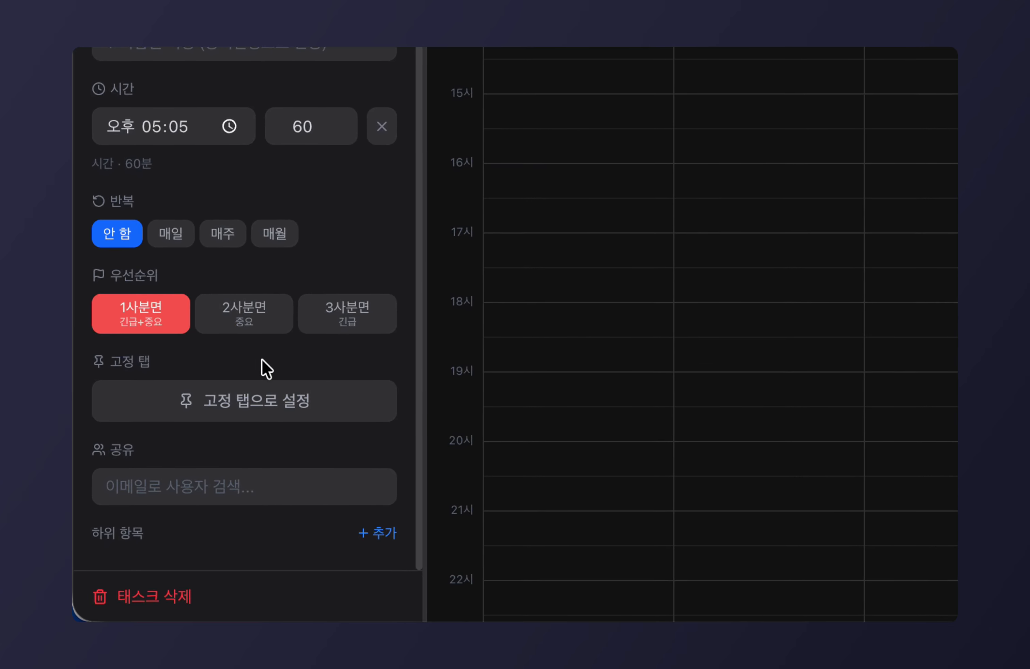
click(112, 104)
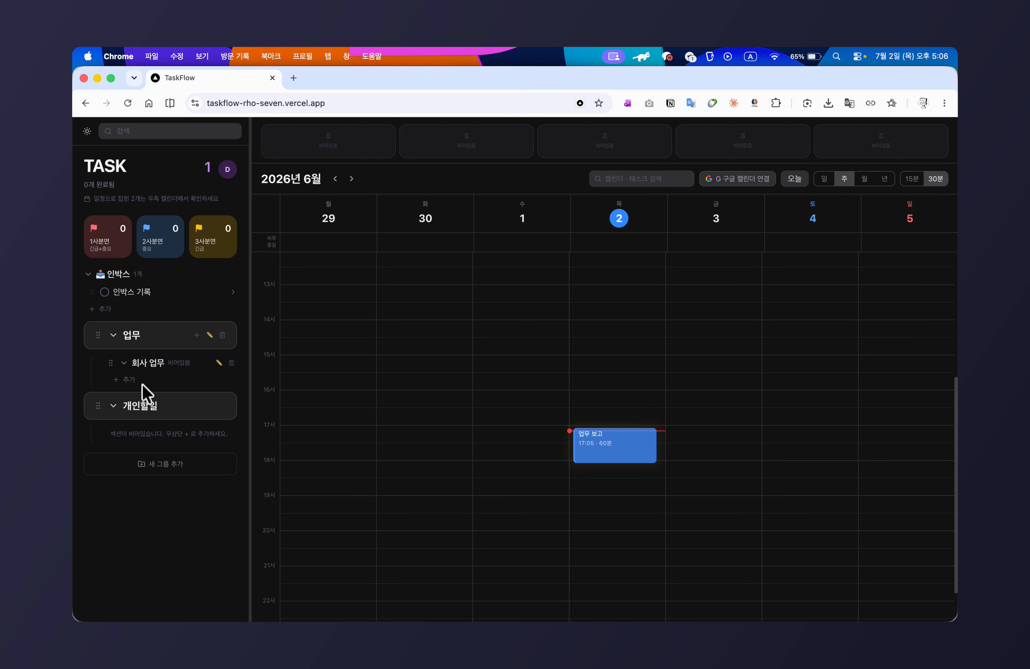
Add the task 팀회식 to the 회사 업무 section and give it the priority 2사분면 (중요).
click(130, 380)
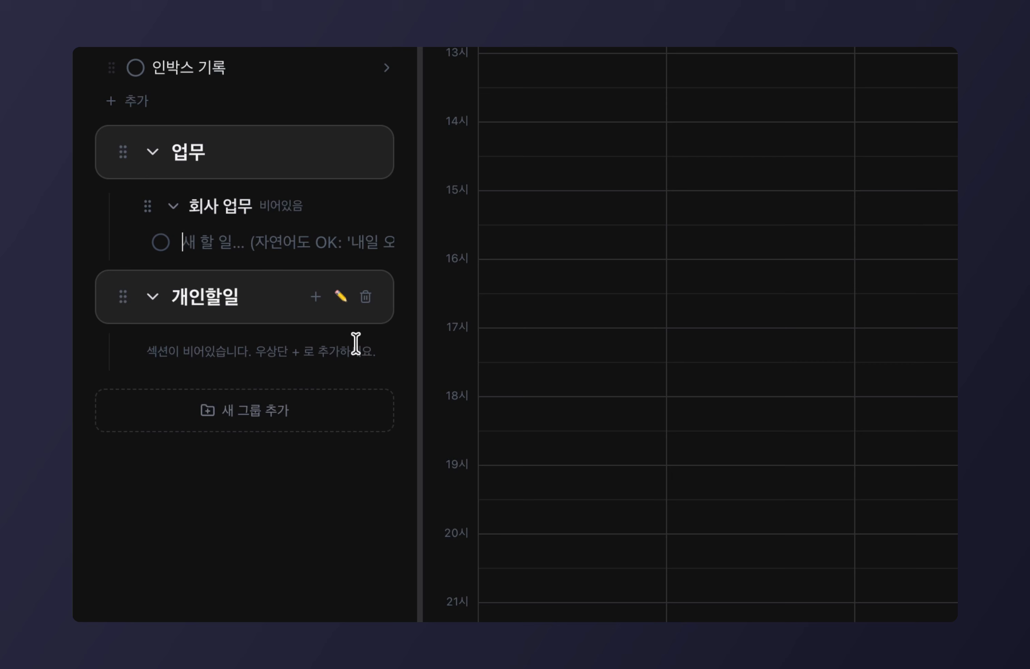
text(xla ghlt)
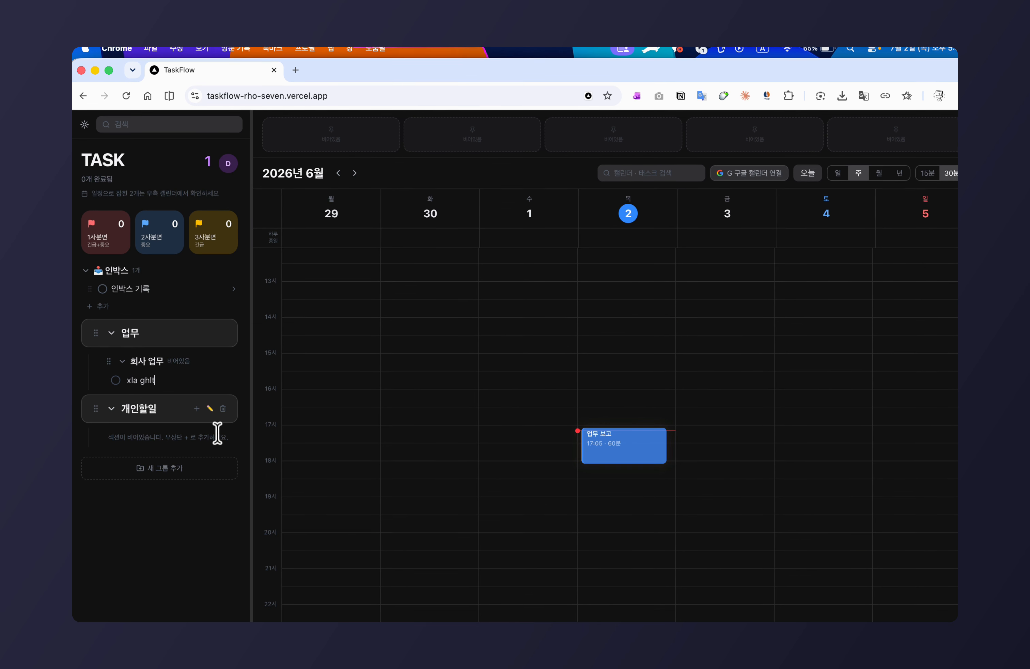
text(l)
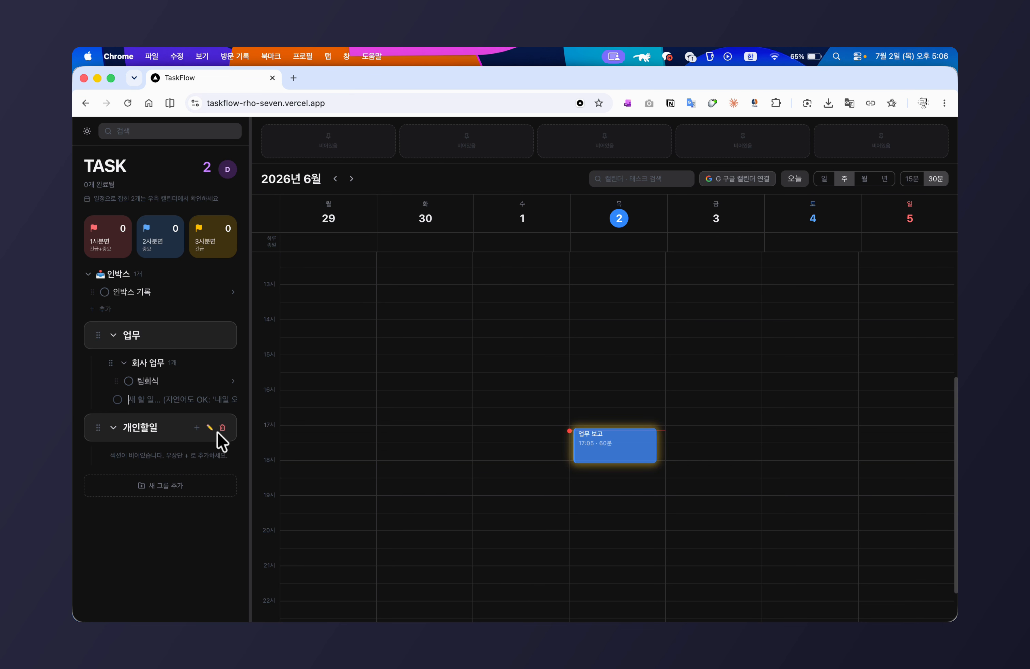
click(173, 380)
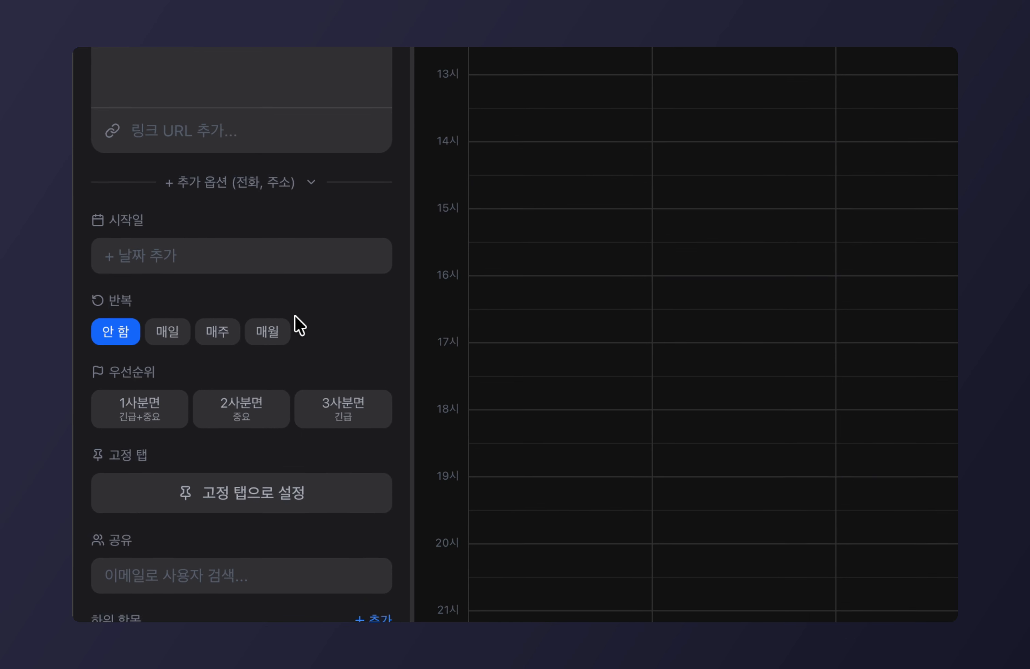
click(242, 408)
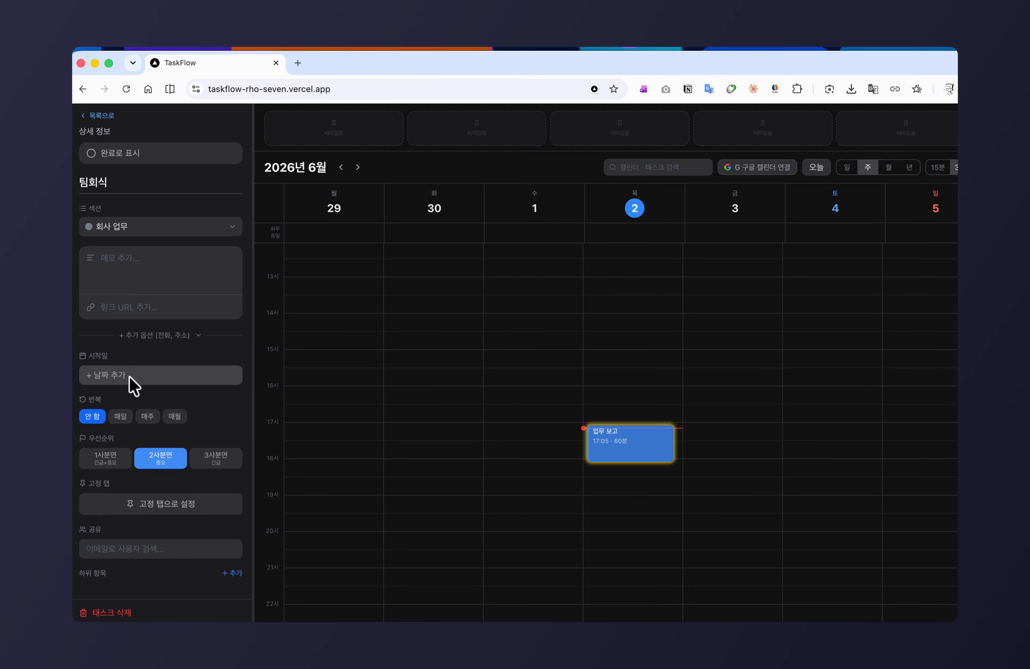
Add the start date 2026. 07. 02. to the task 팀회식 and set its time to 오후 06:07.
click(129, 376)
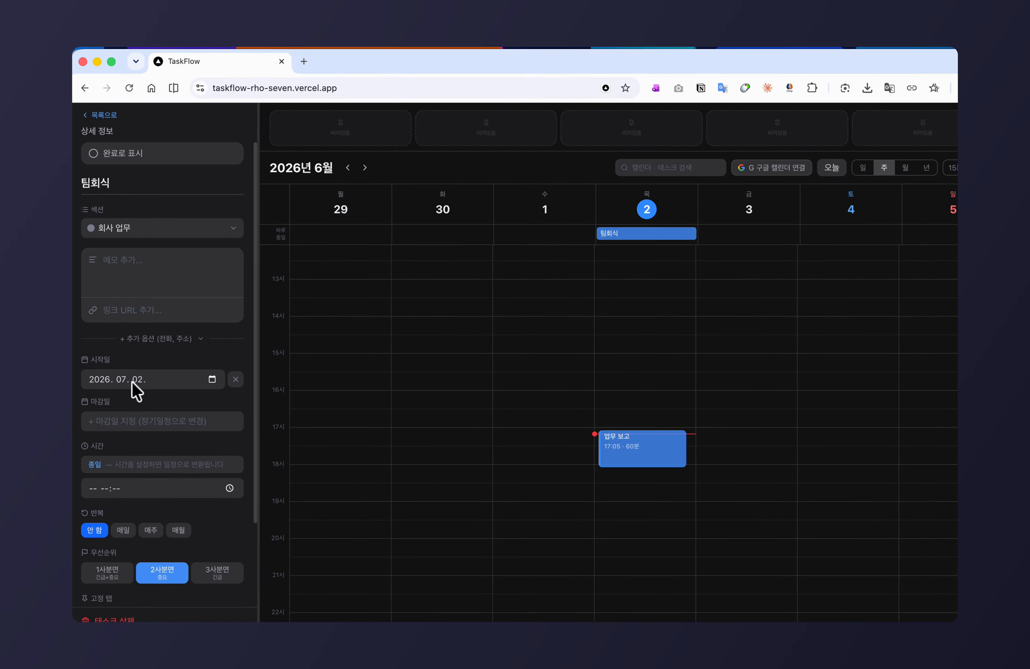
click(159, 467)
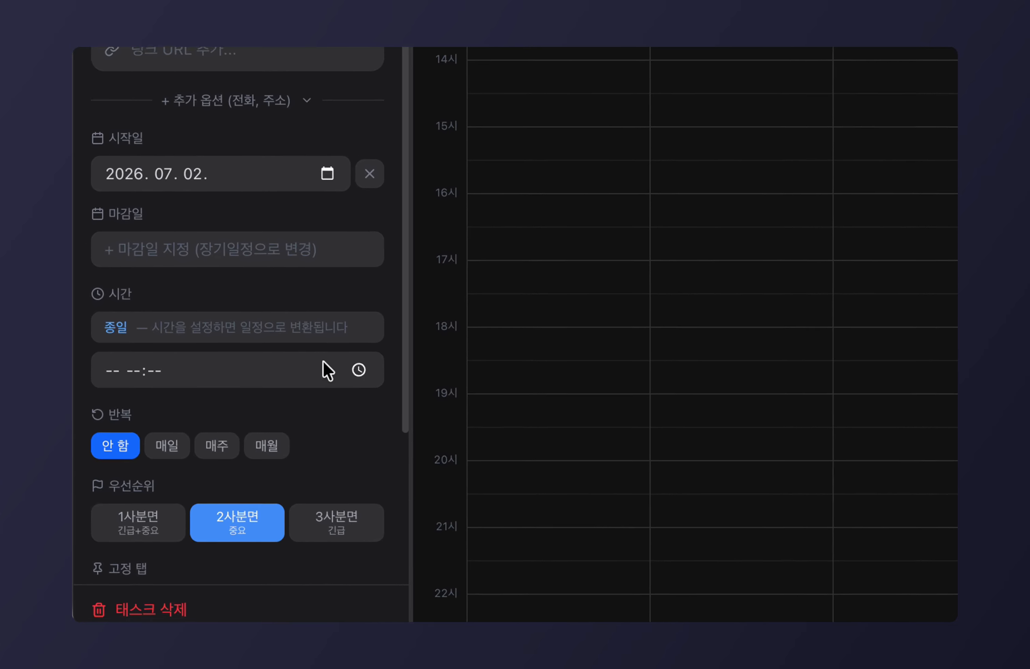
click(359, 370)
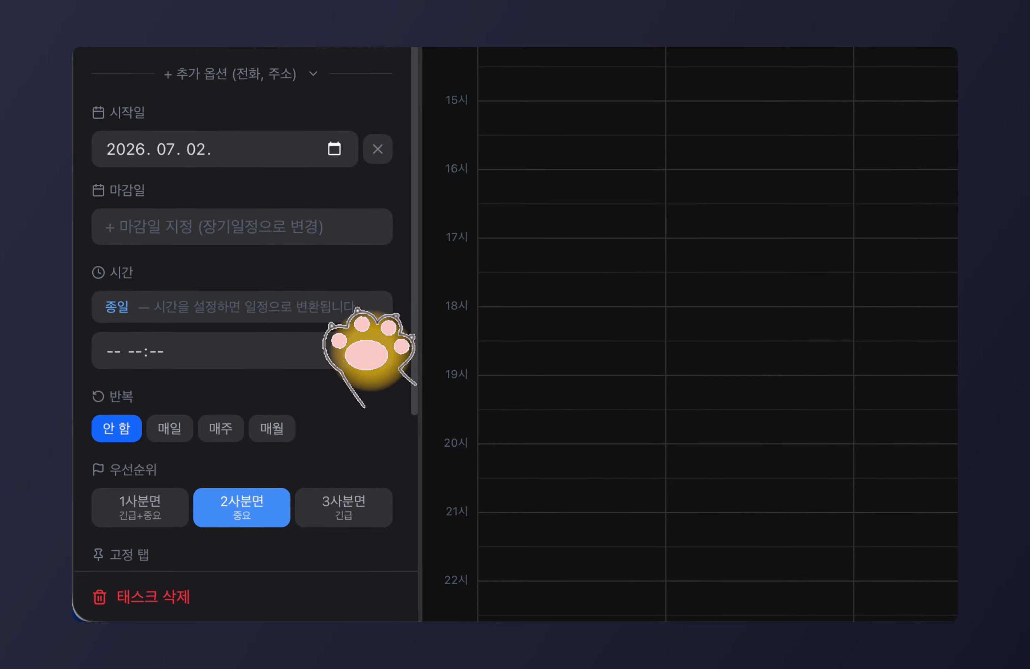
click(196, 284)
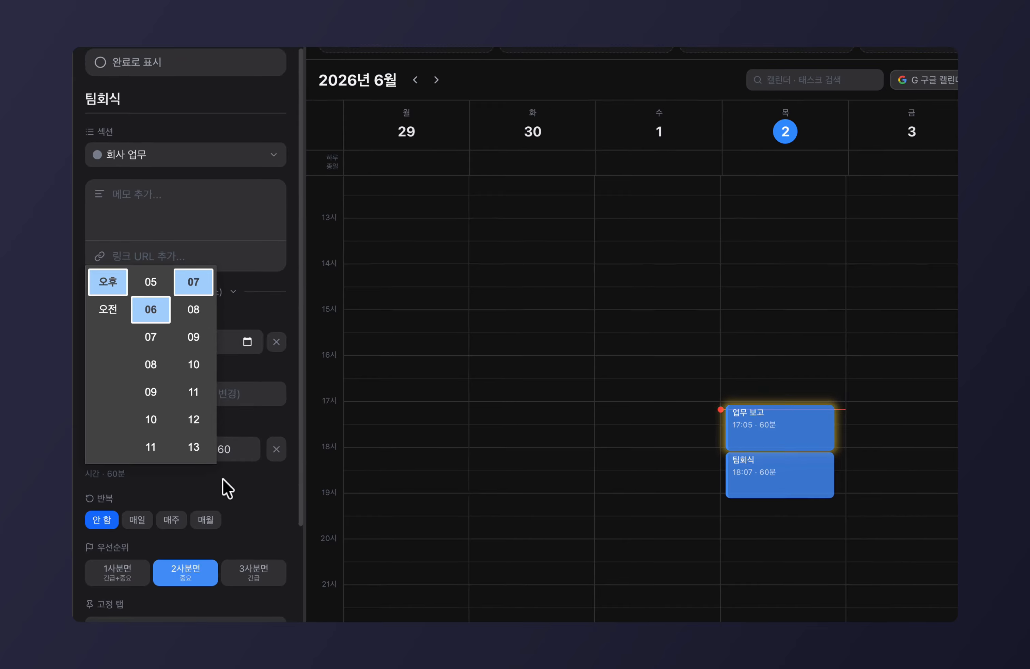
click(227, 489)
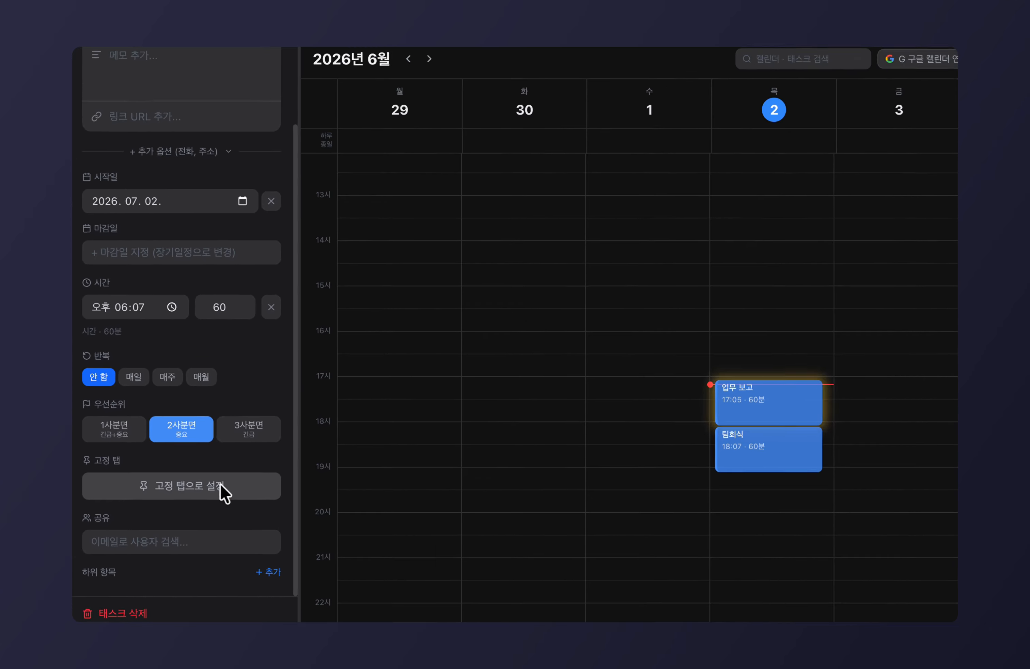
Set the task 팀회식 as a fixed tab, and release it again after reopening its details from the calendar.
click(219, 486)
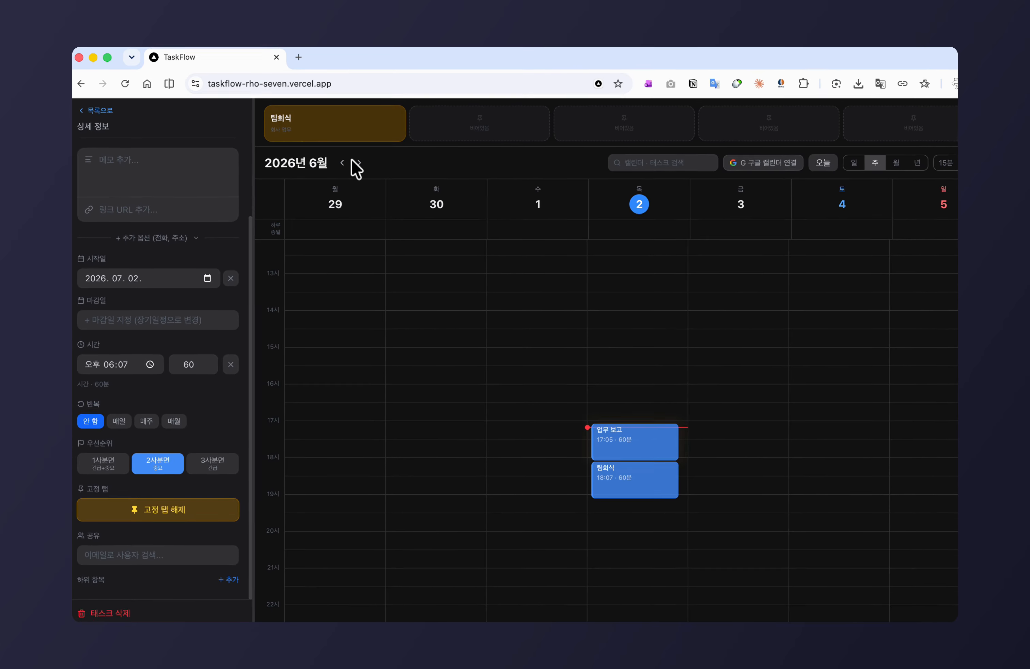
click(262, 137)
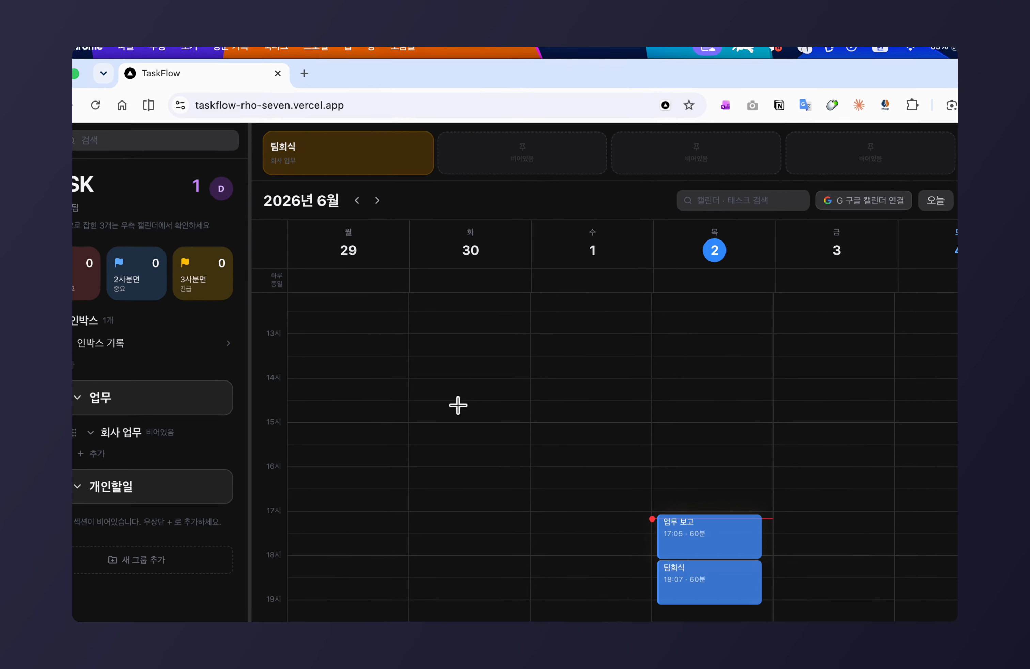
click(698, 588)
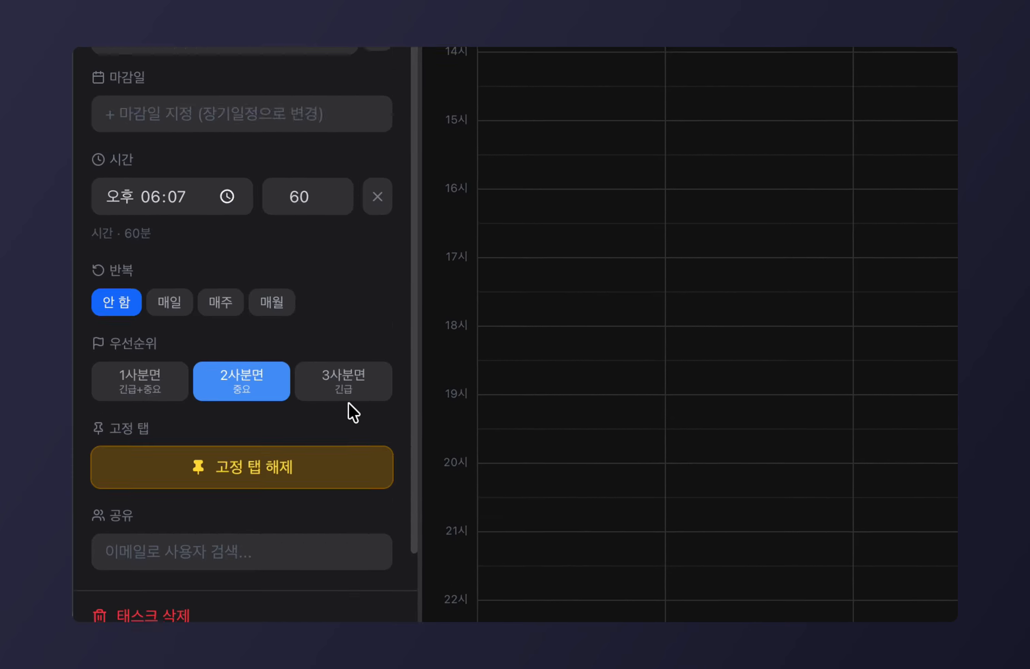
click(330, 587)
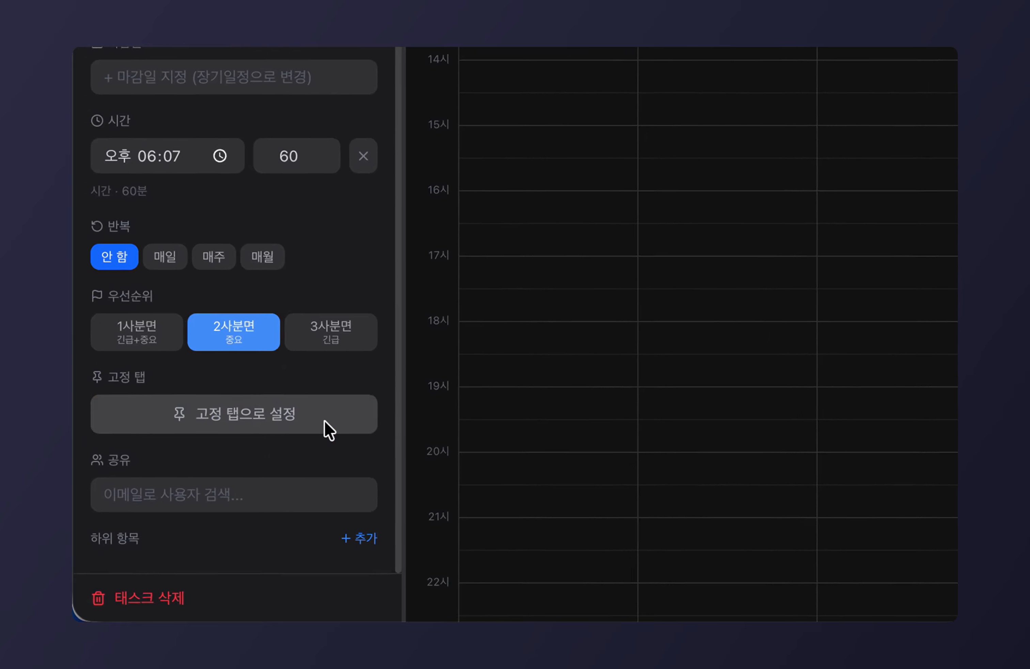
Share the task 팀회식 with another user by searching for their e-mail address, and return to the task list.
click(198, 494)
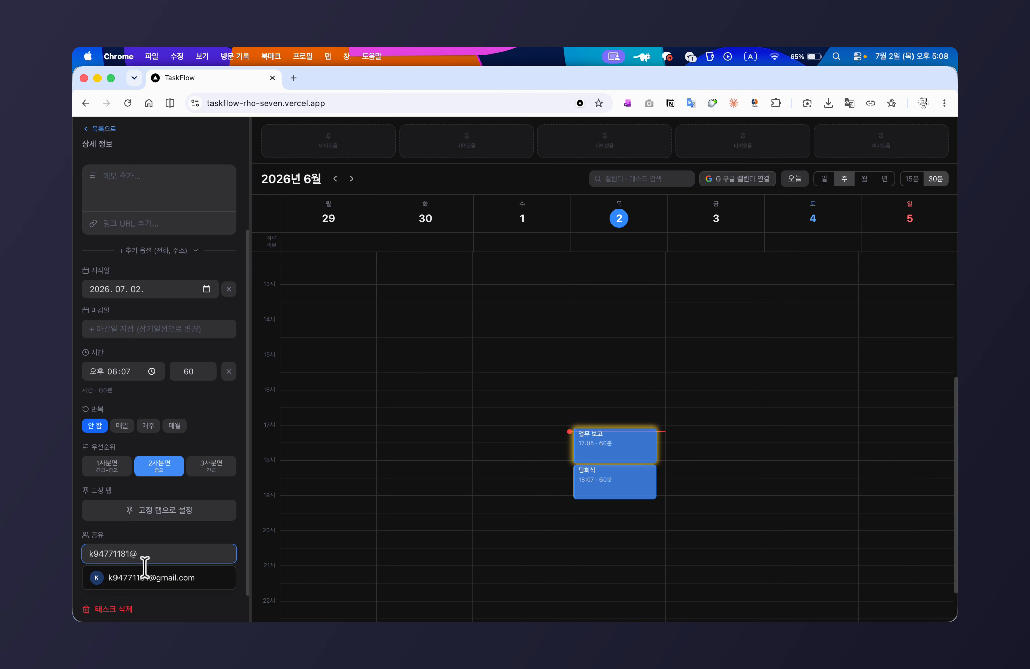
click(176, 577)
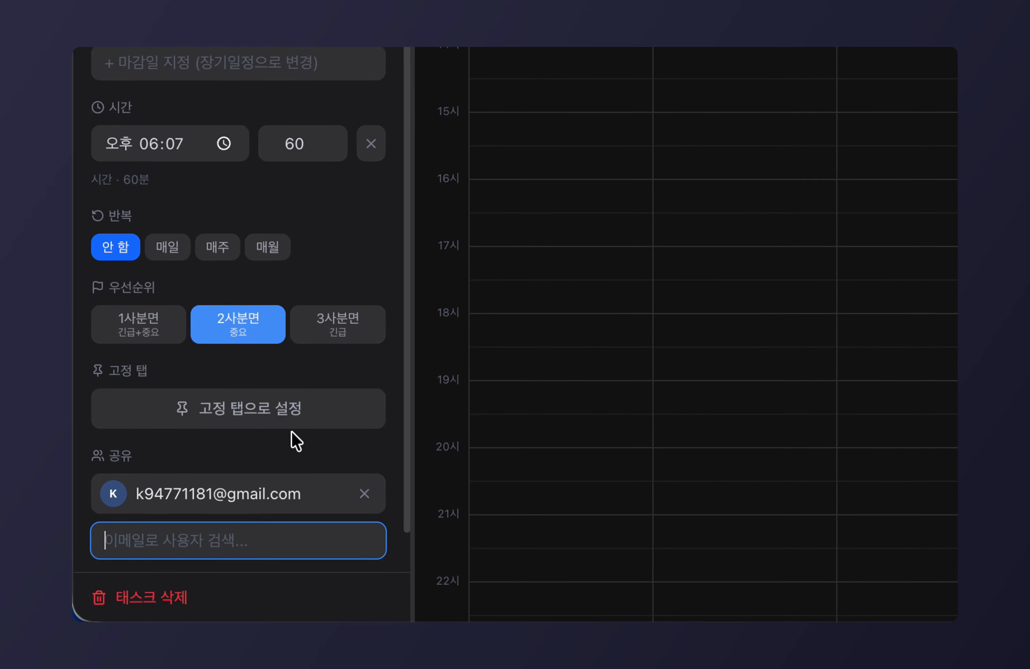
click(292, 432)
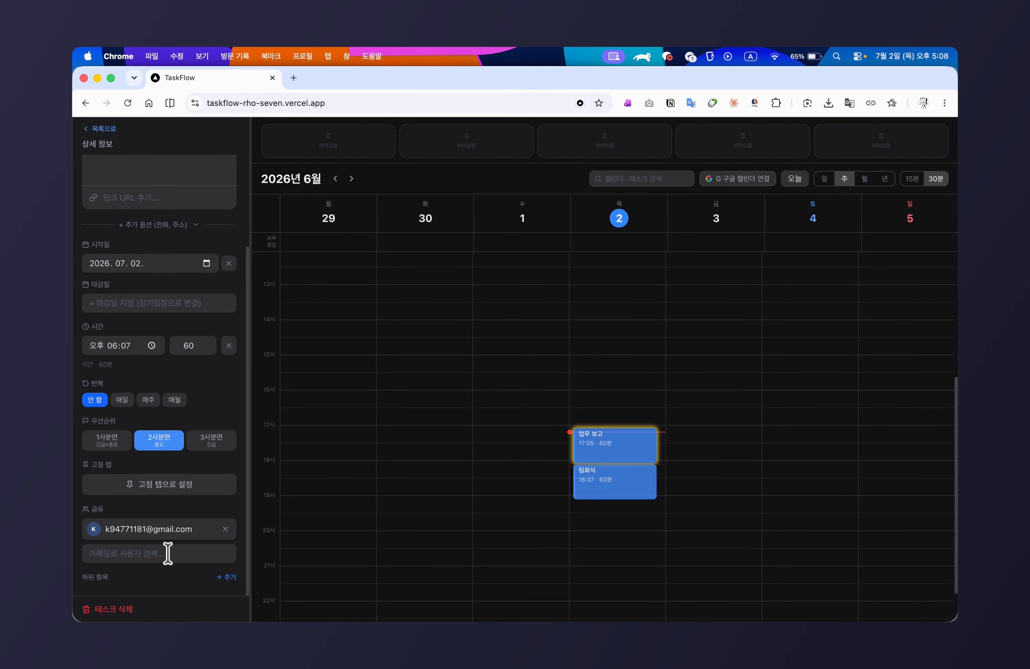
click(168, 553)
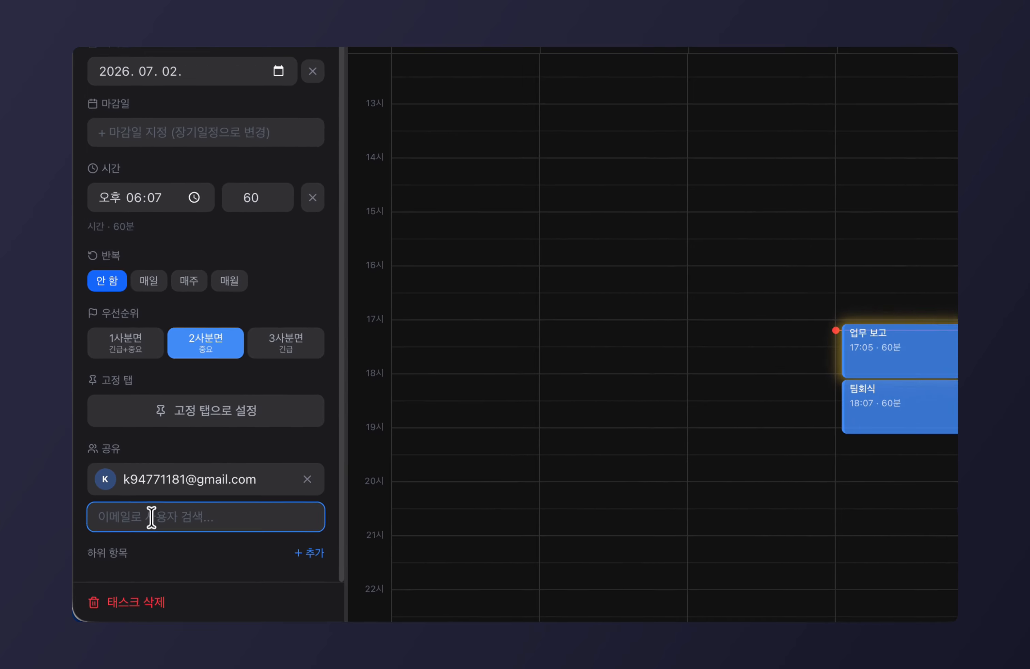
click(229, 546)
scroll(208, 428, up, 4)
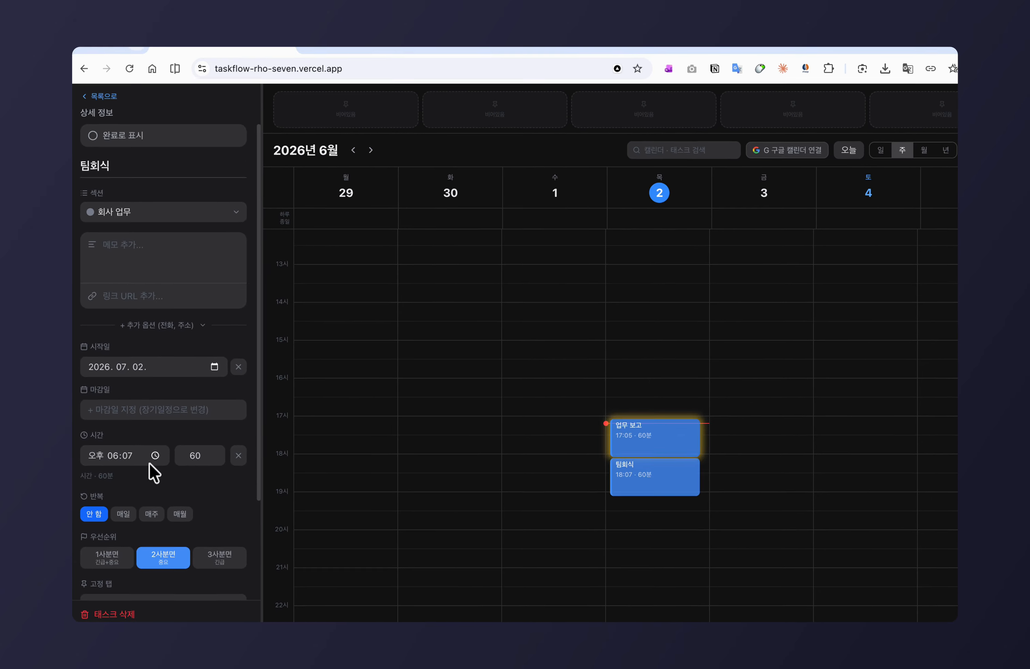
scroll(149, 463, down, 3)
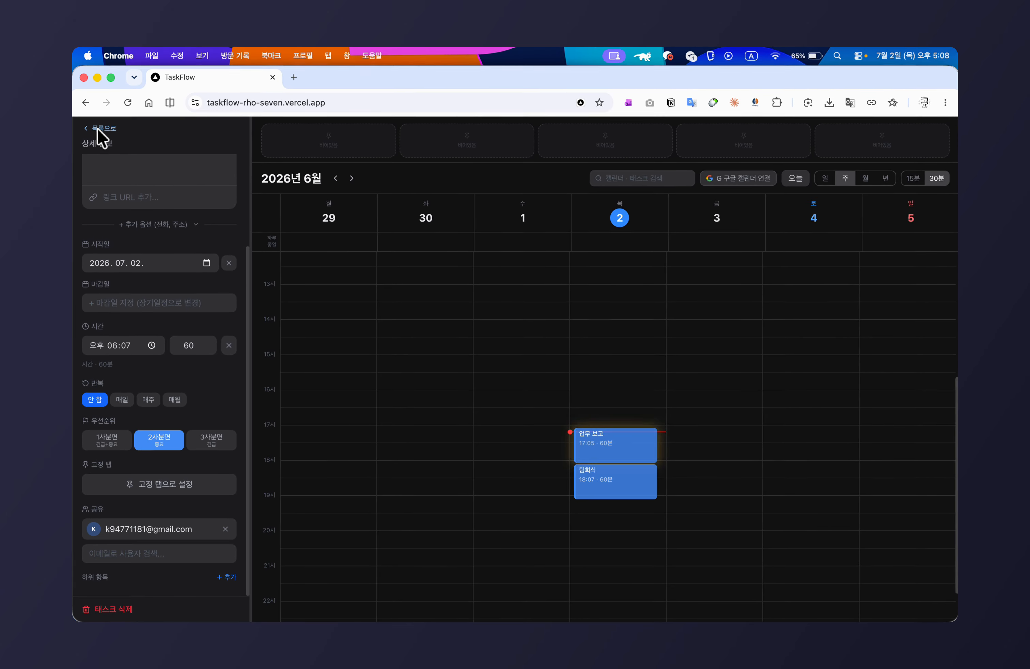
click(99, 129)
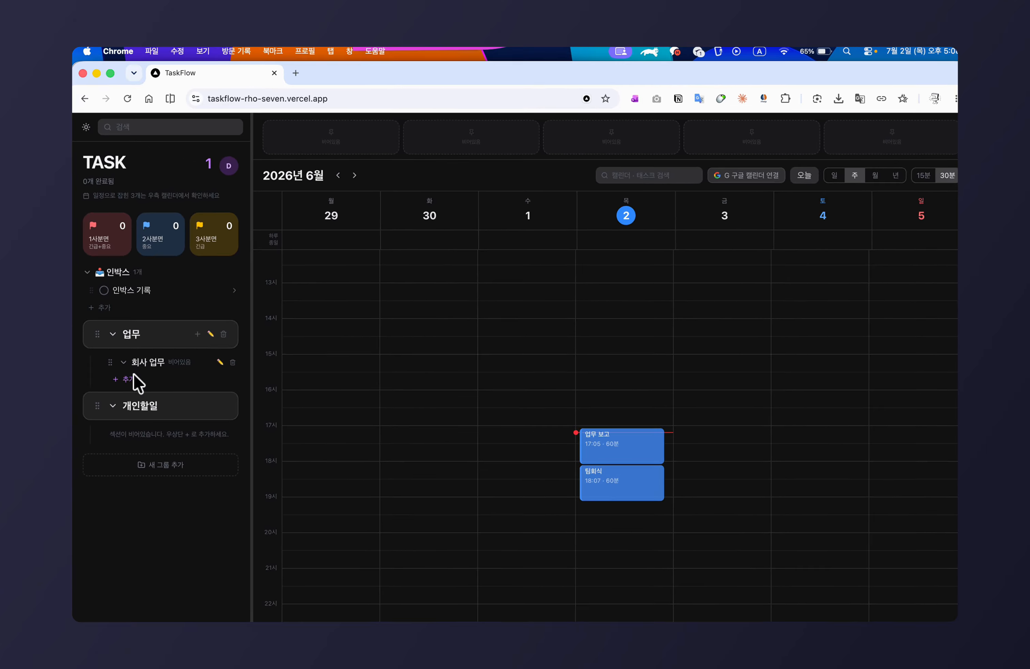
Add the tasks 프로젝터 검토 and 김부장 메일 확인 to the 회사 업무 section.
click(126, 378)
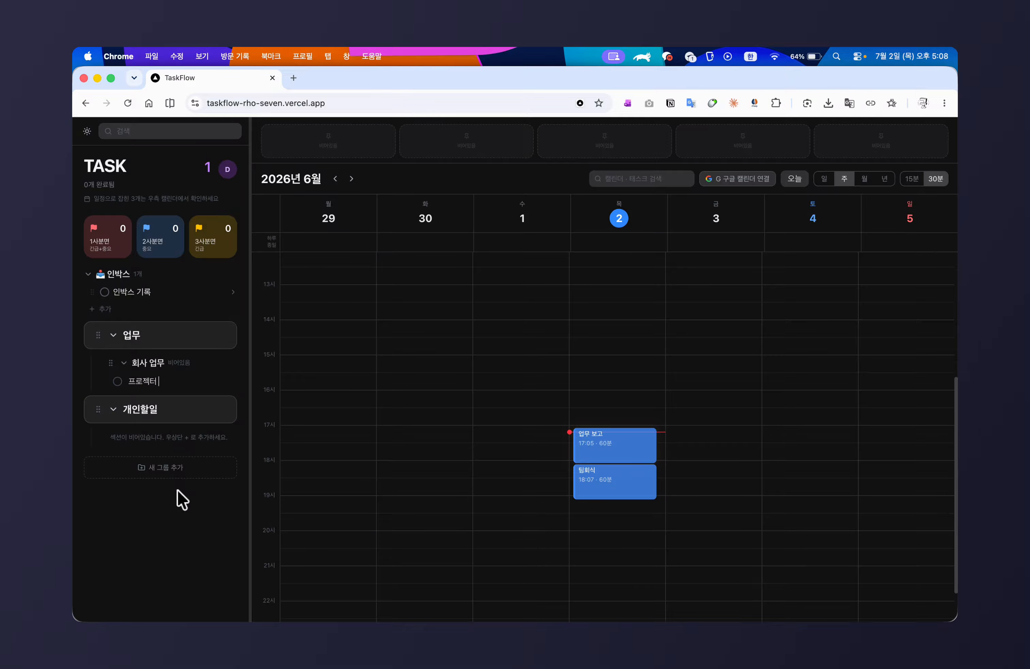
key(Return)
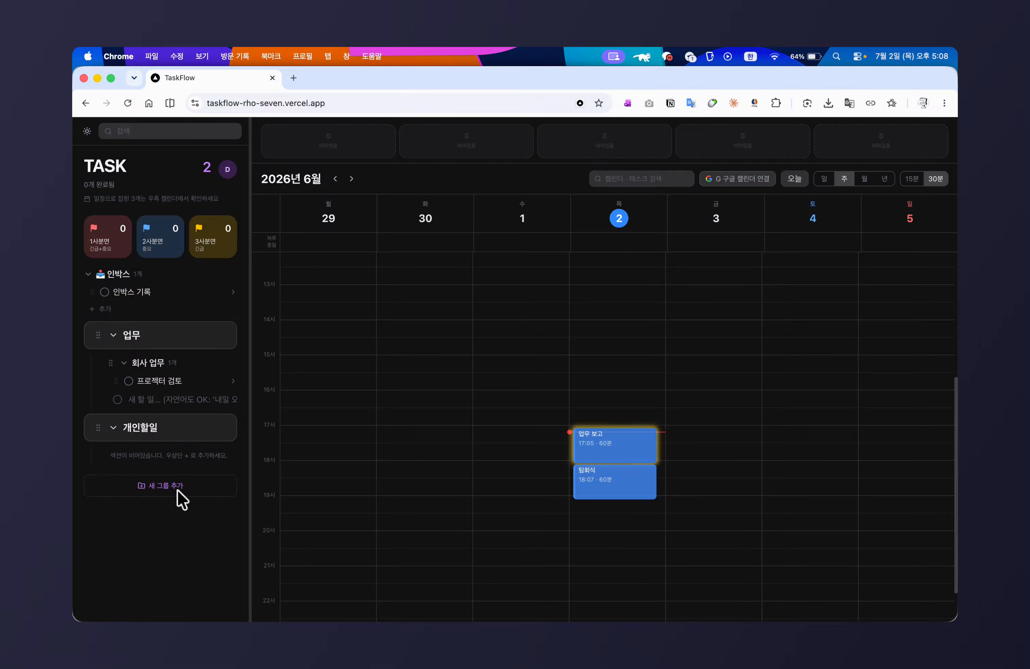
text(기ㅁ부장)
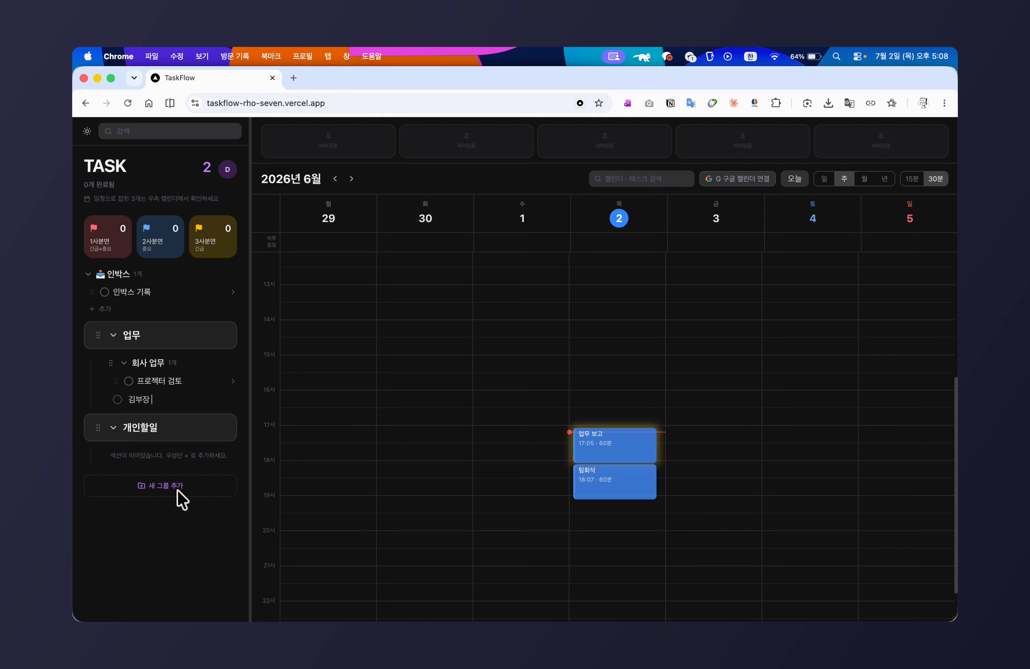
text( 메일 확인)
key(Return)
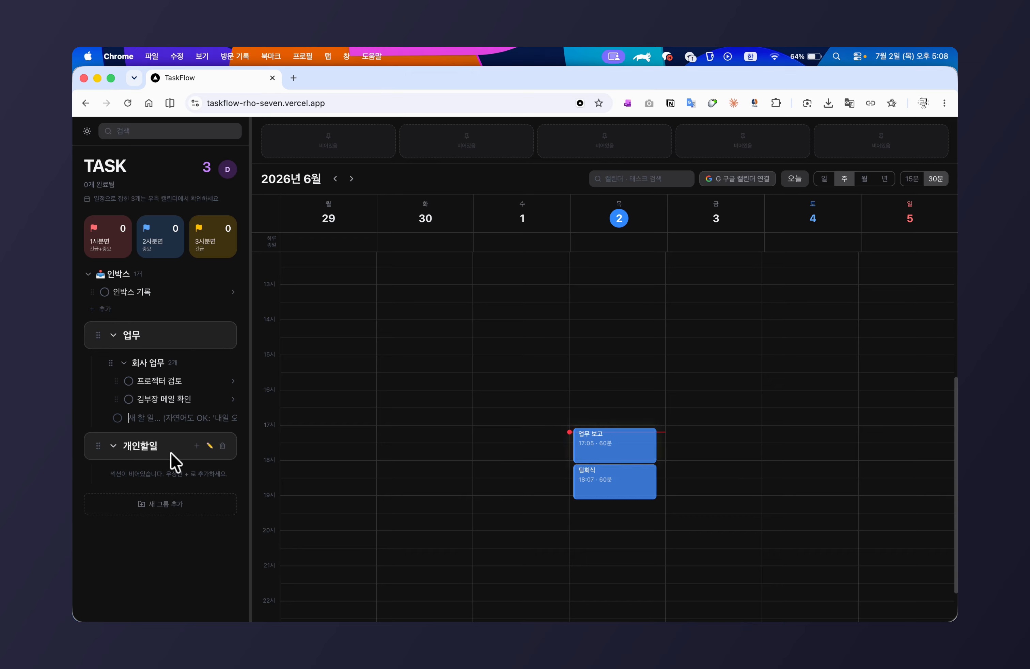
Create the section 장보기 in the 개인할일 group and add the tasks 이마트 and 대파 구매 to it.
click(197, 446)
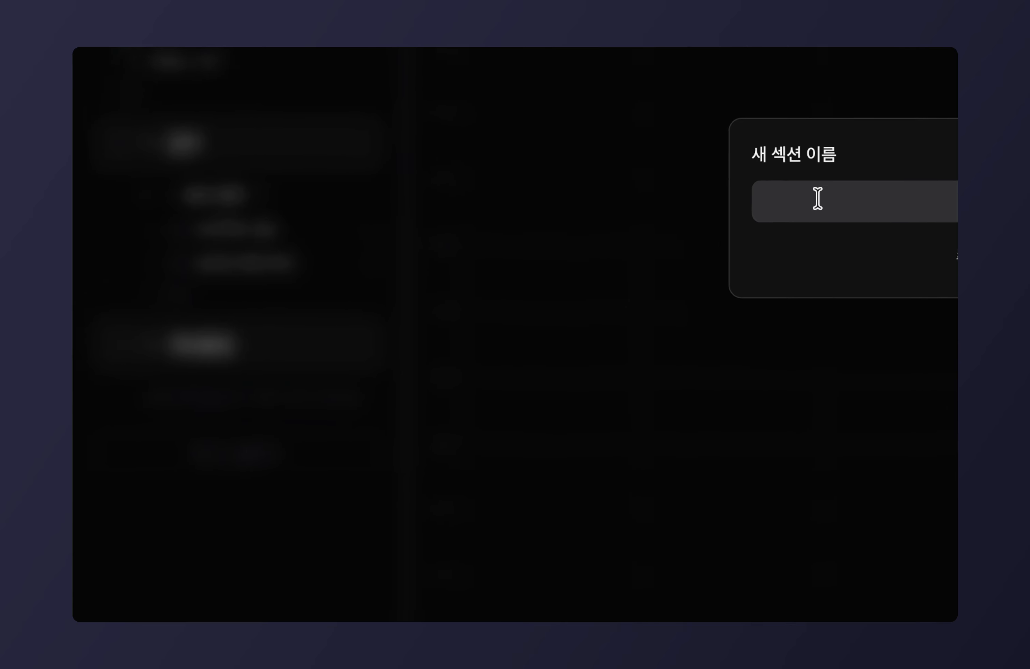
click(651, 284)
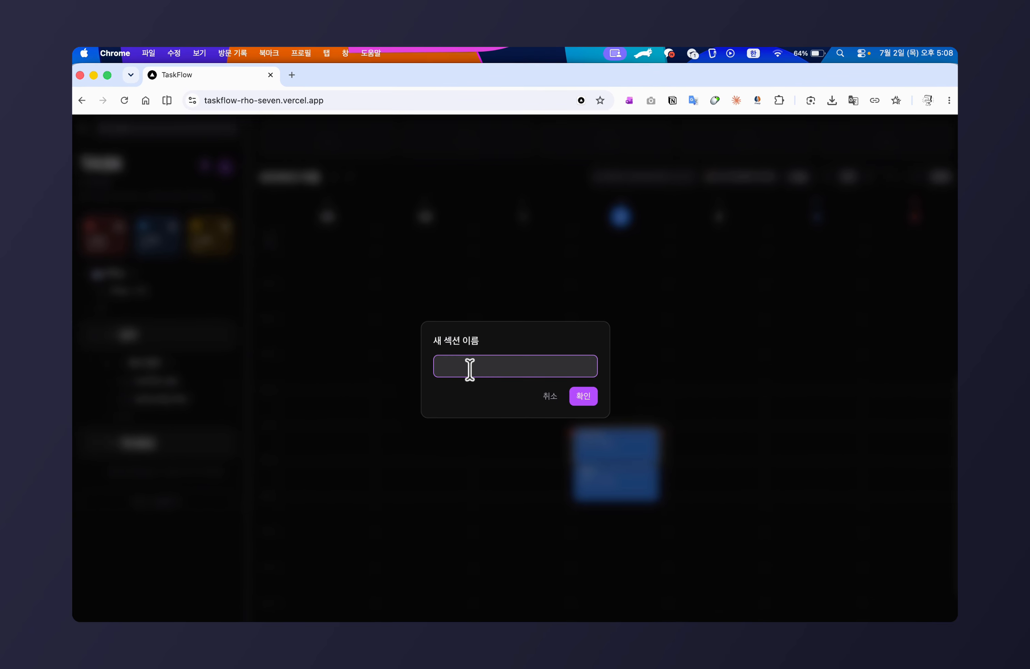
text(장보기)
key(Return)
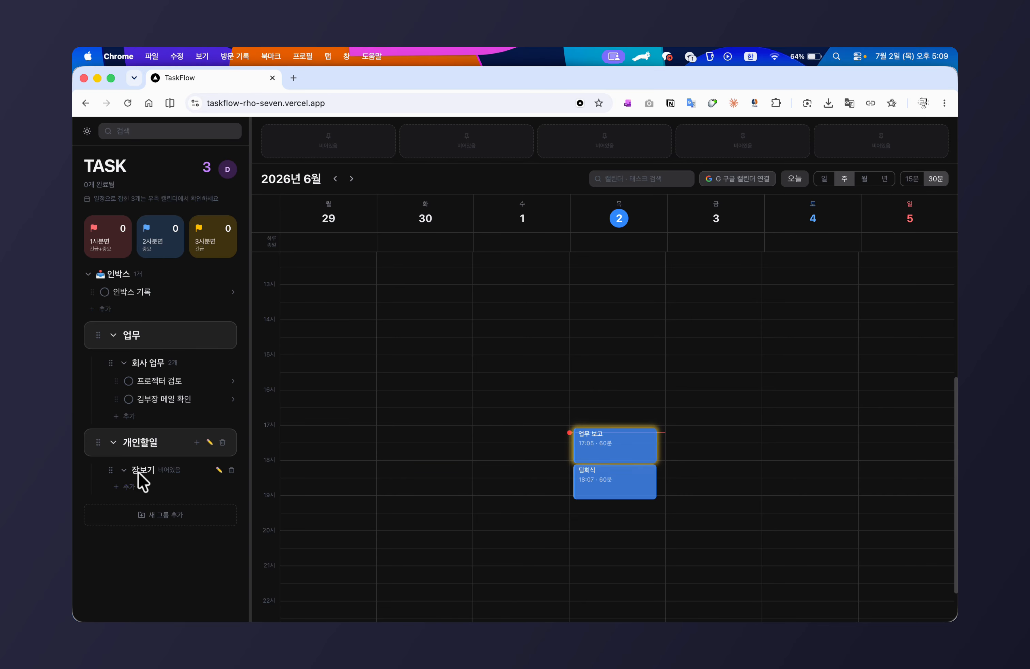
click(130, 486)
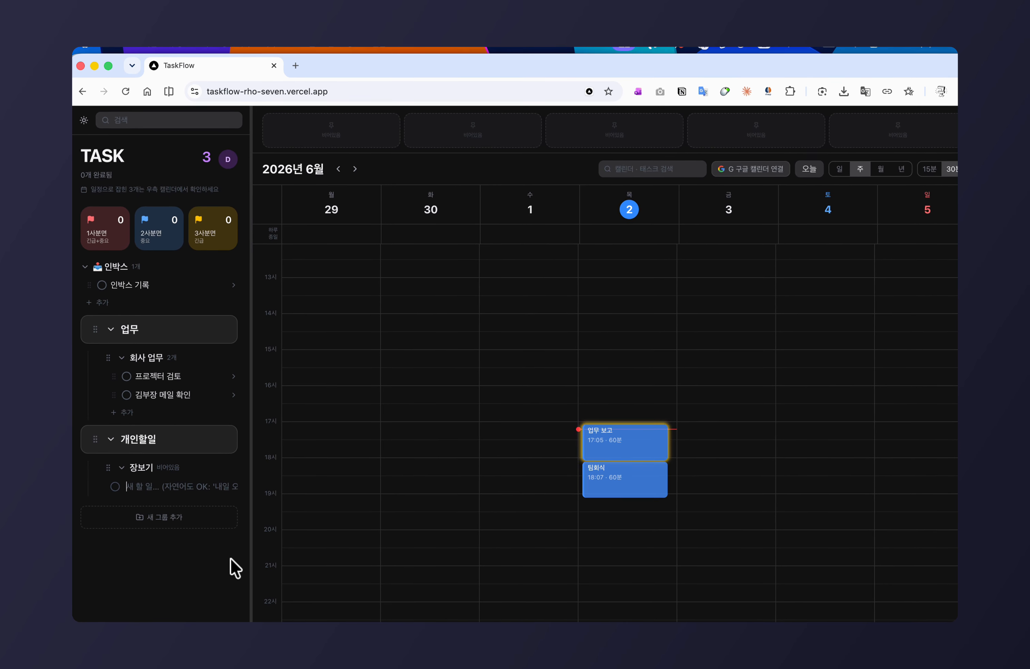
text(이)
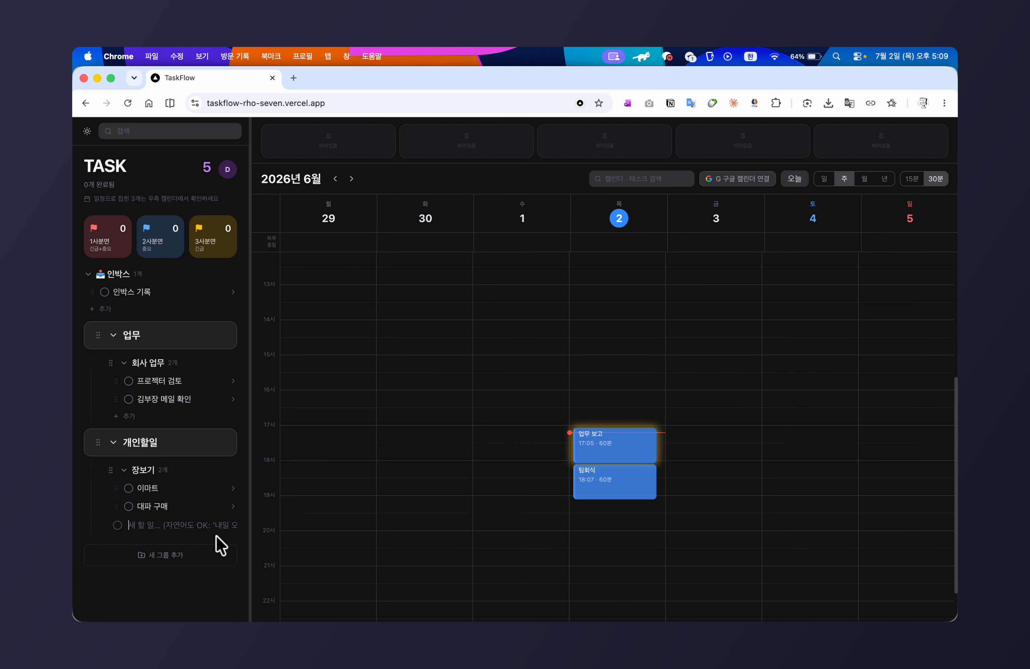
Examine the details of the tasks 대파 구매 and 이마트, and return to the task list.
click(173, 508)
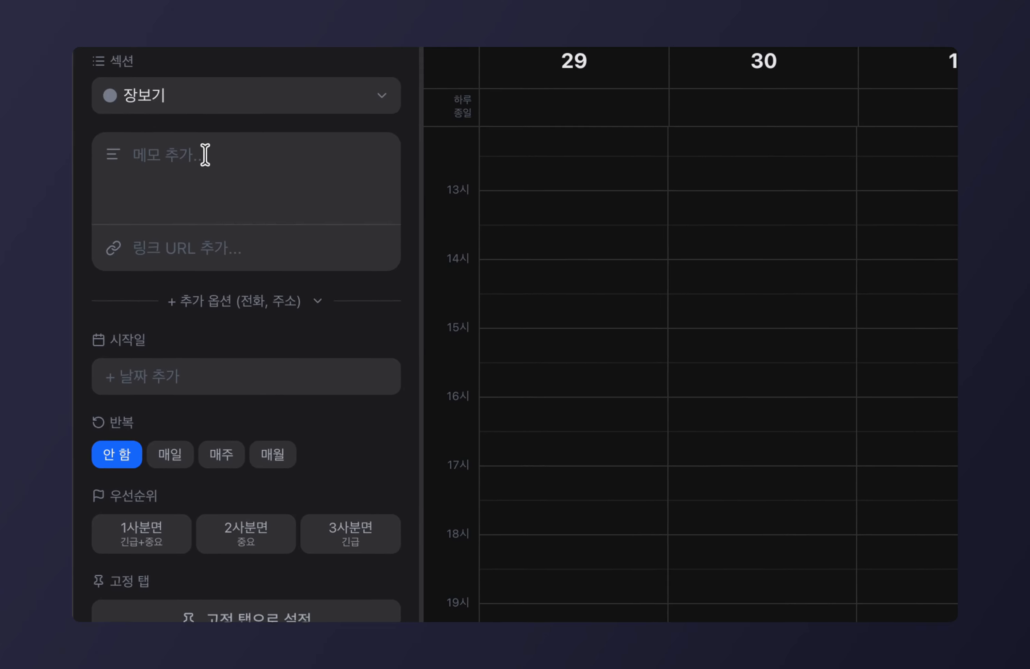
click(205, 155)
click(190, 165)
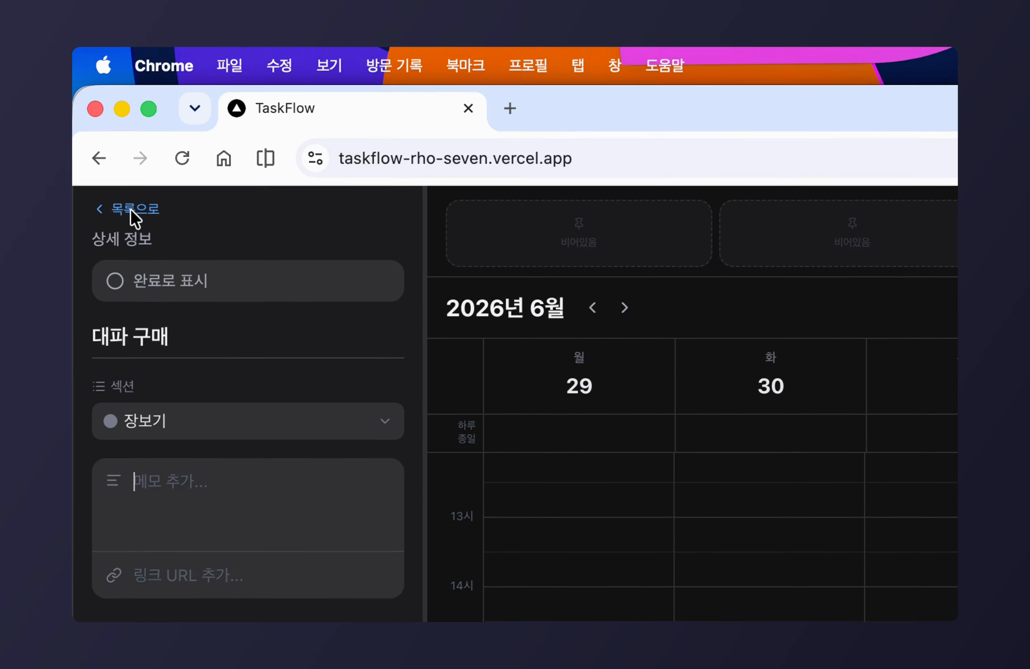
click(131, 208)
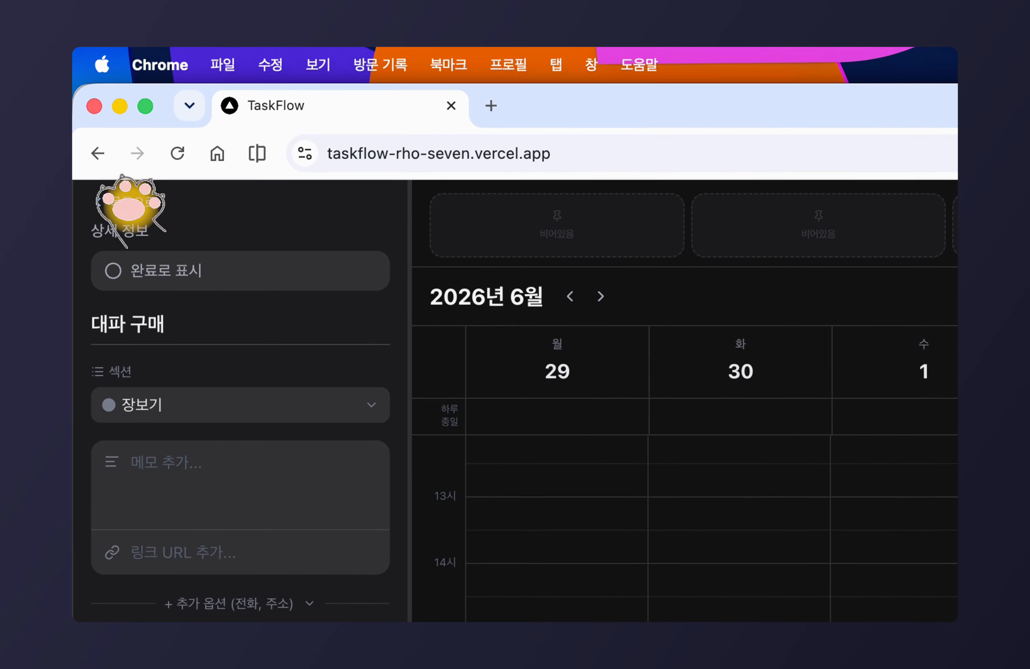
click(272, 476)
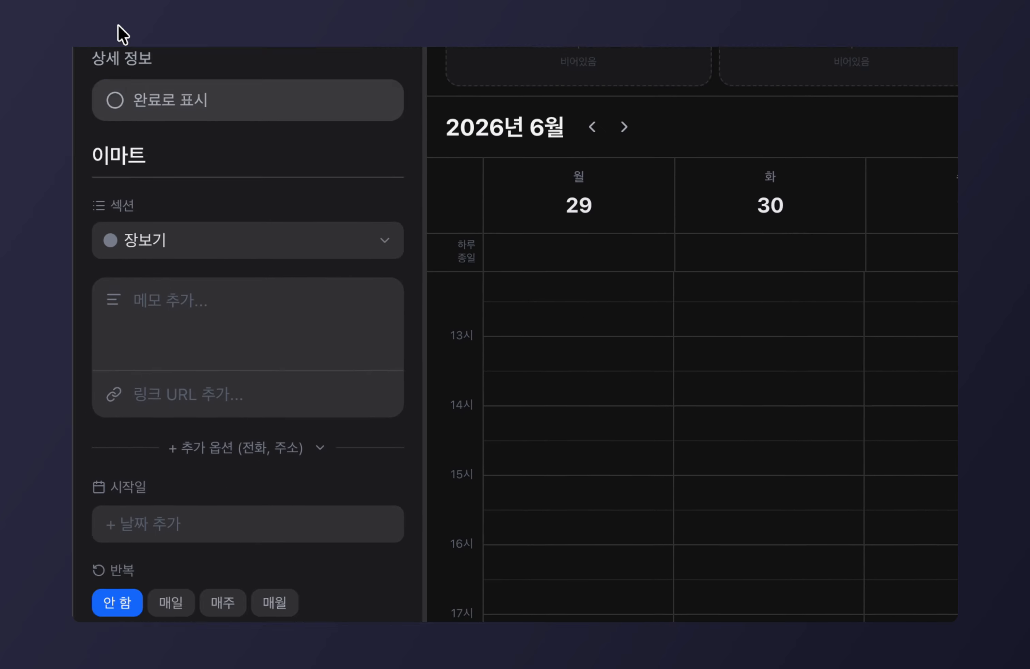
click(123, 35)
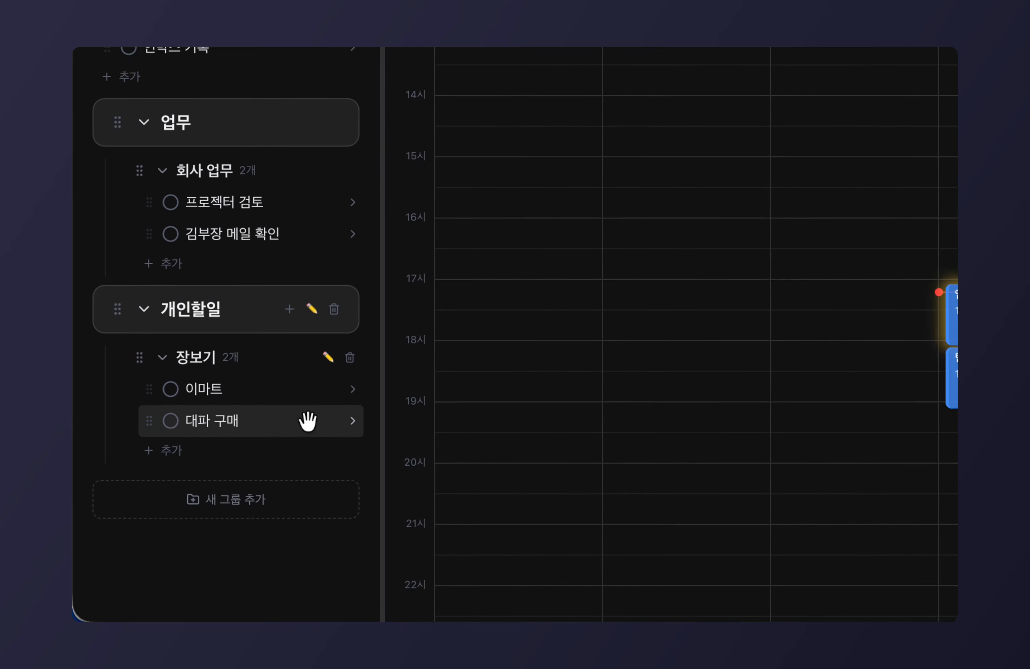
click(308, 421)
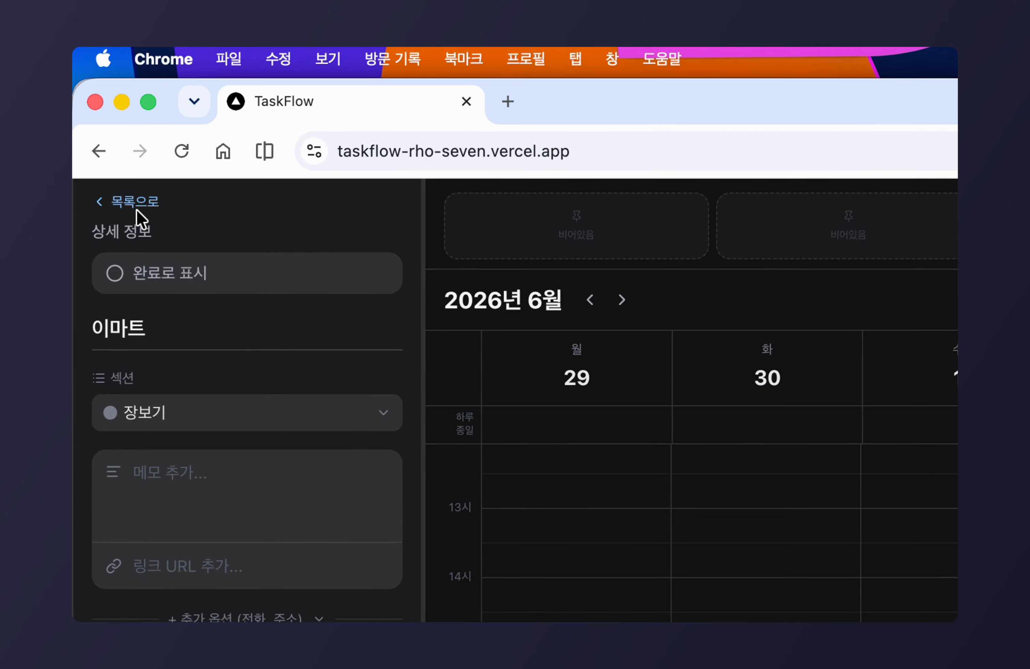
click(133, 206)
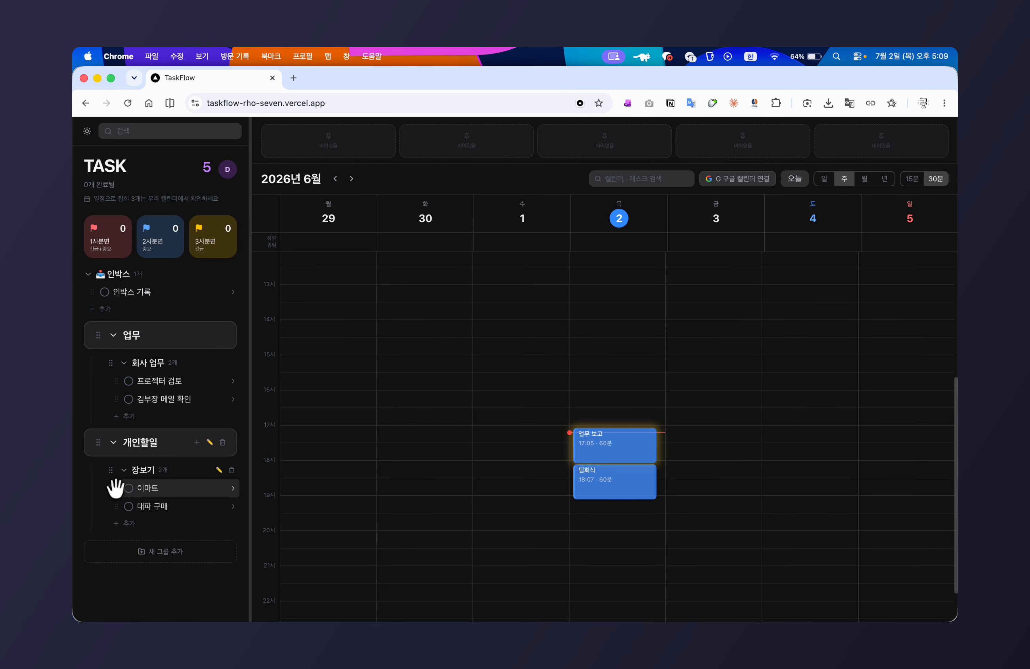
Try reordering the tasks in 장보기, and move 대파 구매 to the 회사 업무 section and back to 장보기.
drag(115, 488, 118, 520)
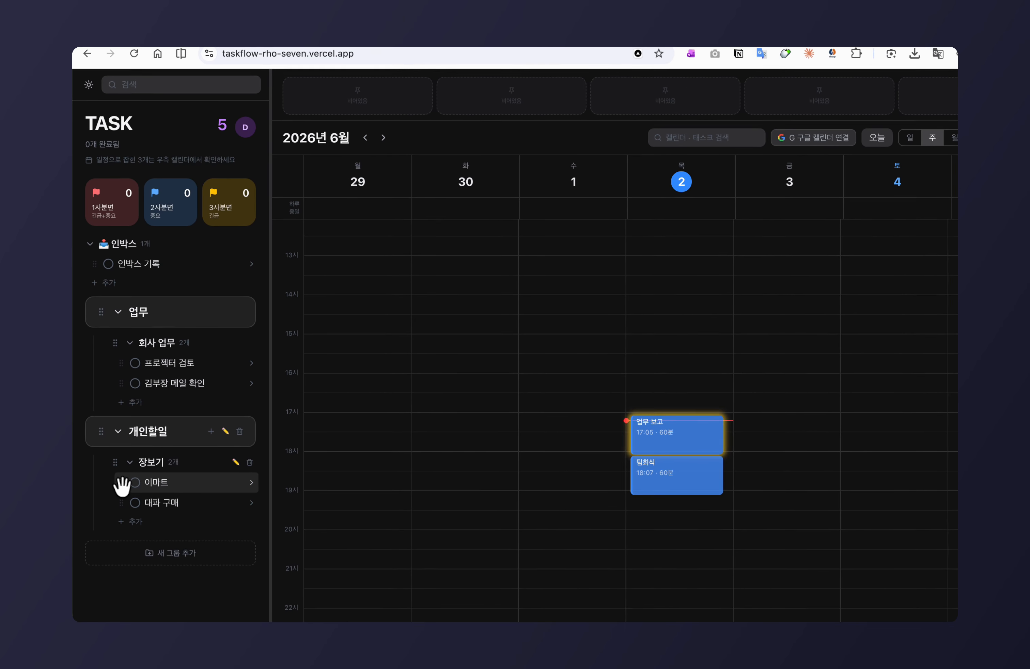
drag(156, 372, 157, 373)
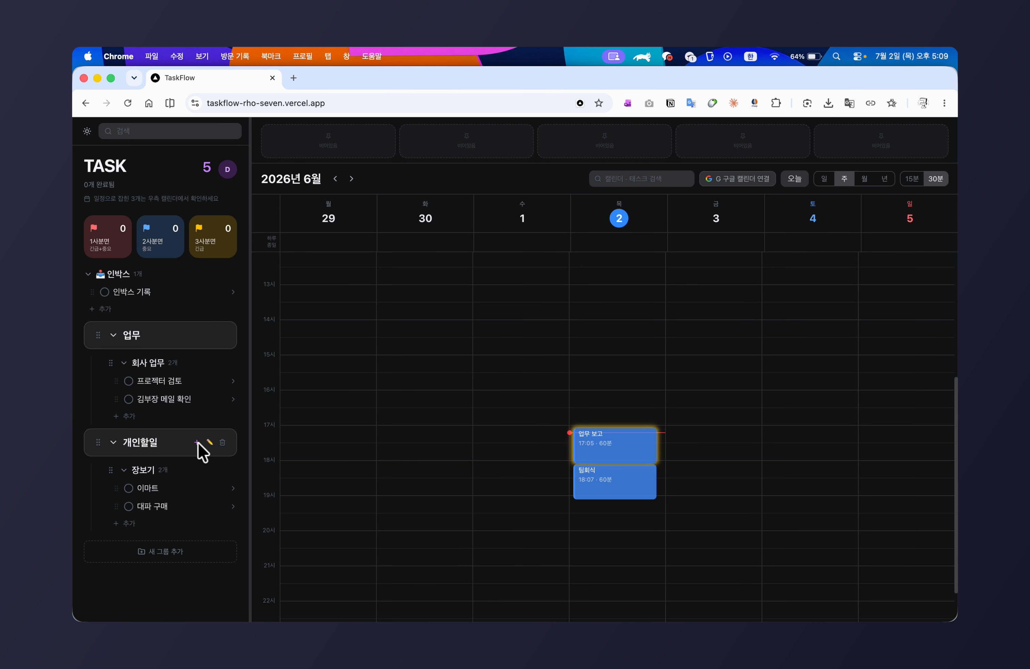
drag(118, 508, 122, 396)
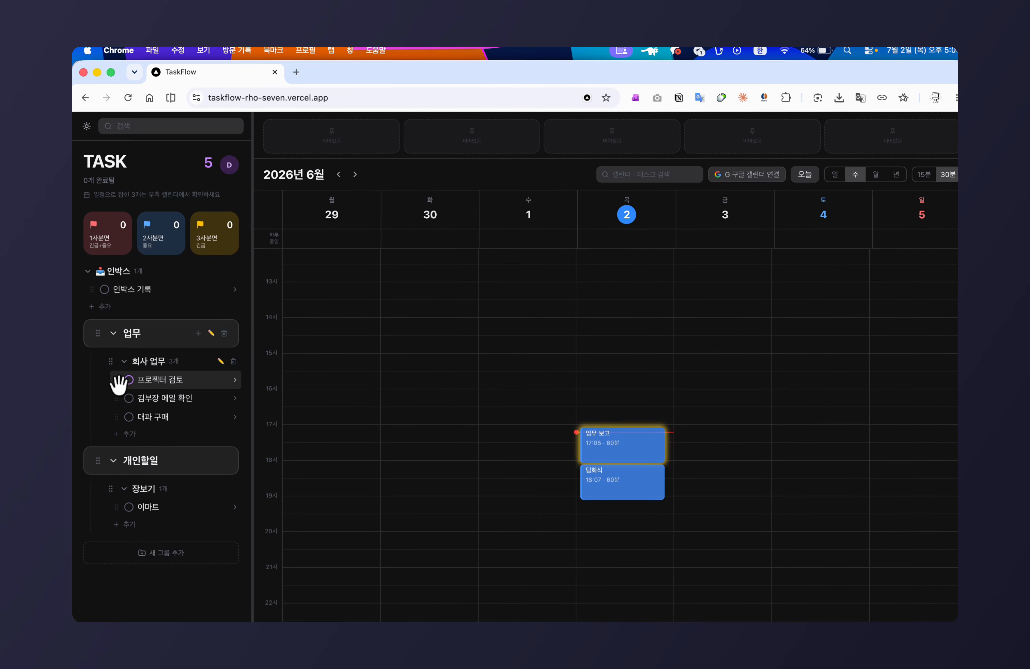
drag(114, 417, 130, 526)
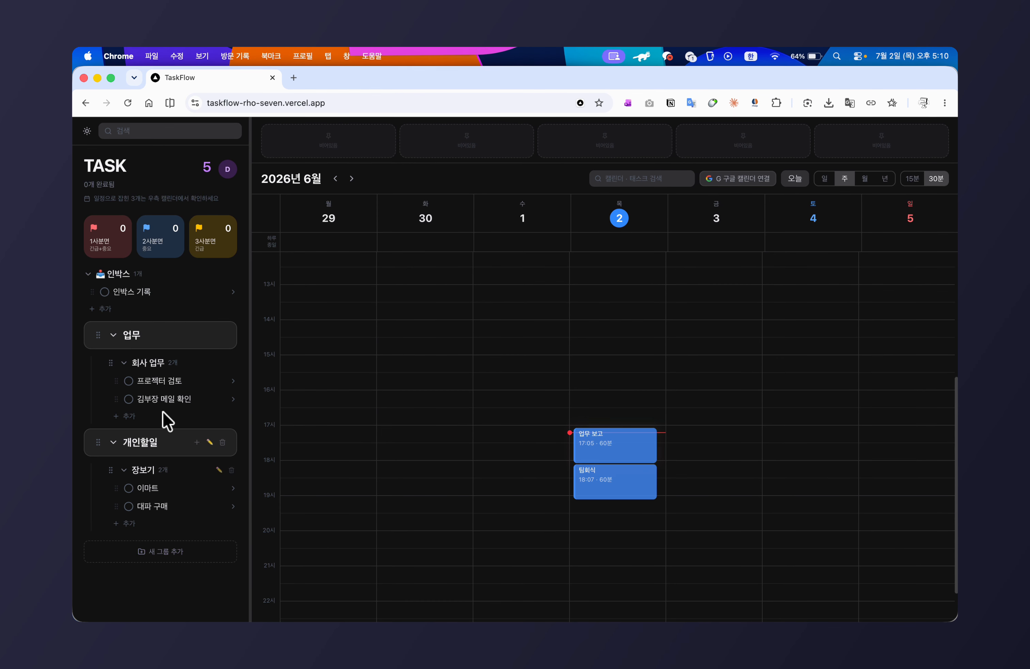
Create a second section named 차량점검 in the 개인할일 group.
click(197, 442)
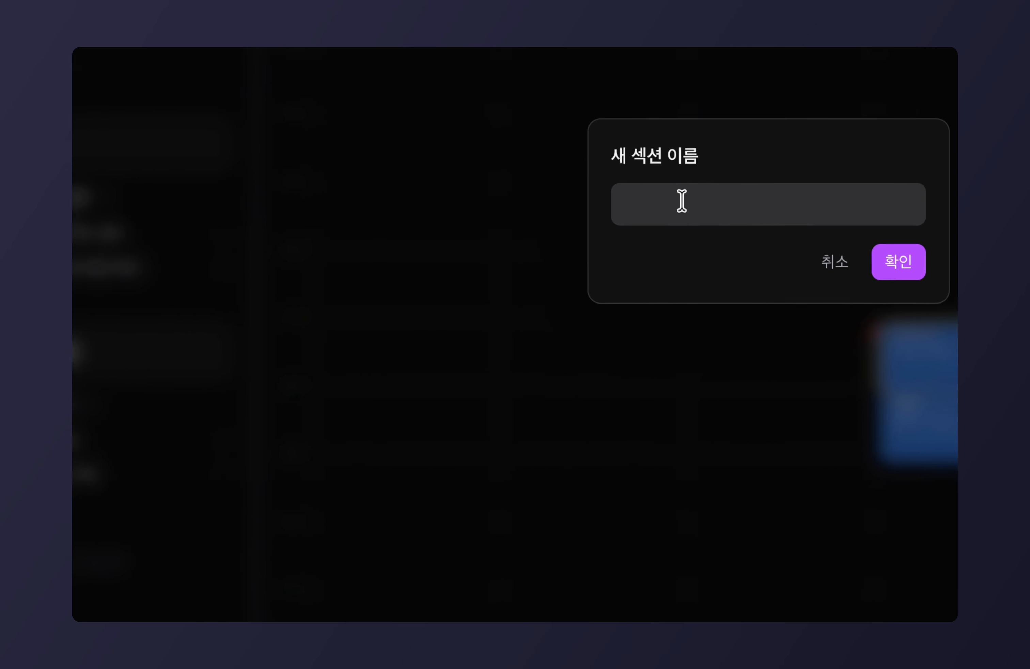
click(472, 367)
text(차량점 시험)
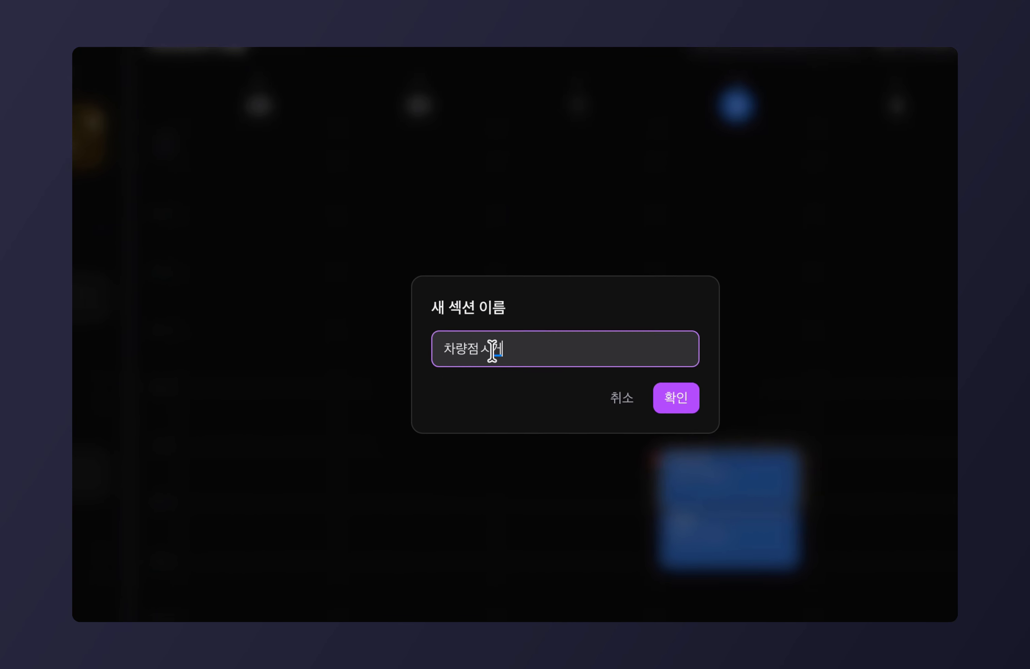
key(BackSpace)
key(BackSpace)
key(BackSpace)
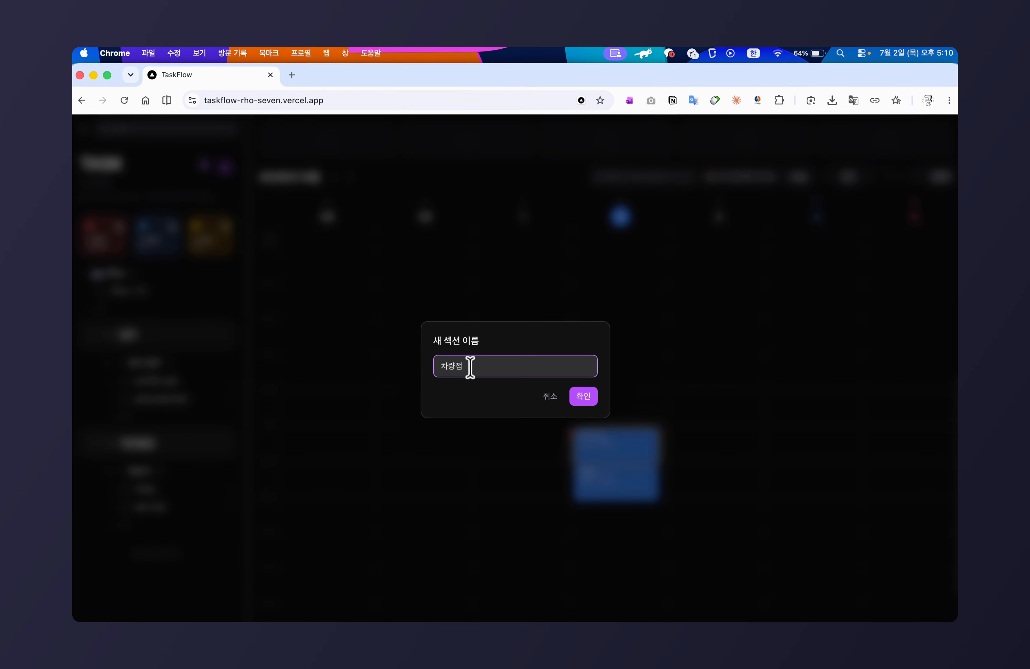
text(검)
key(Return)
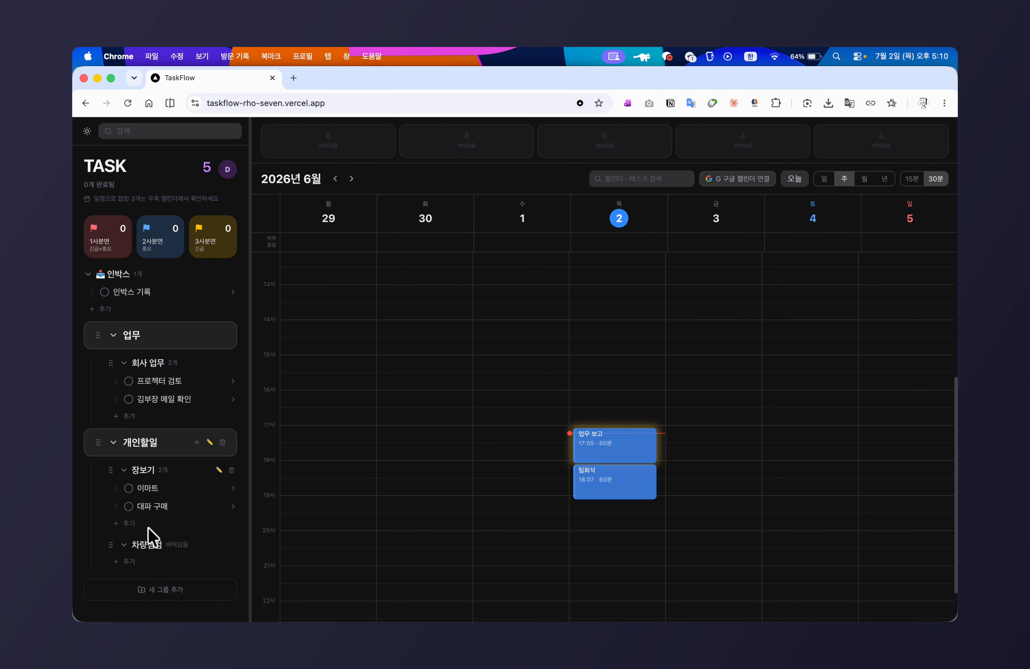
Add the task 자동차 rjatk to the 장보기 section and move it to the 차량점검 section.
click(128, 524)
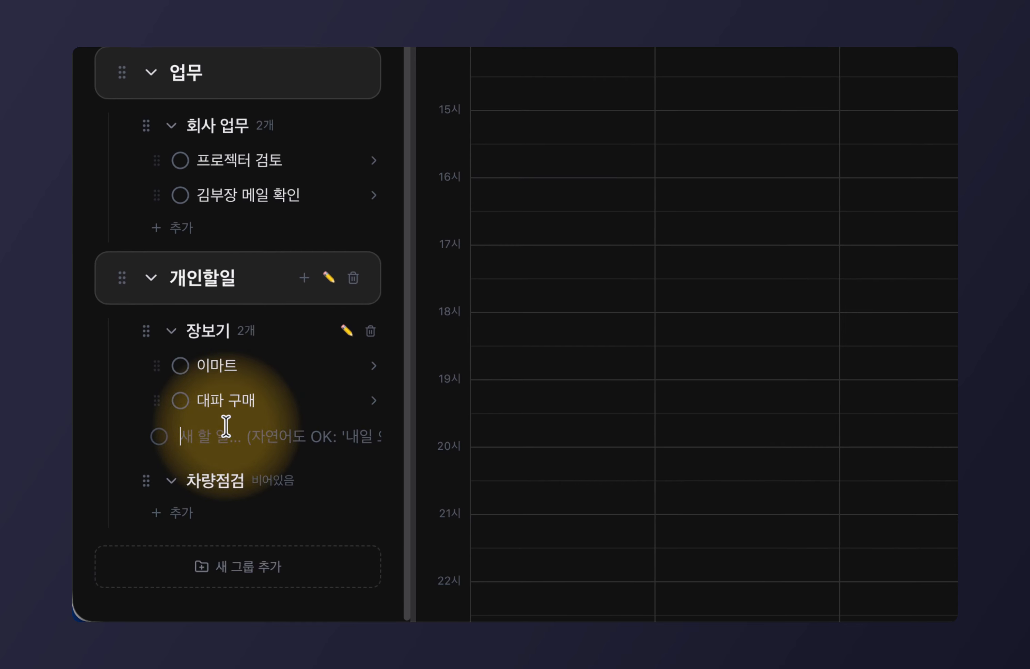
text(자동)
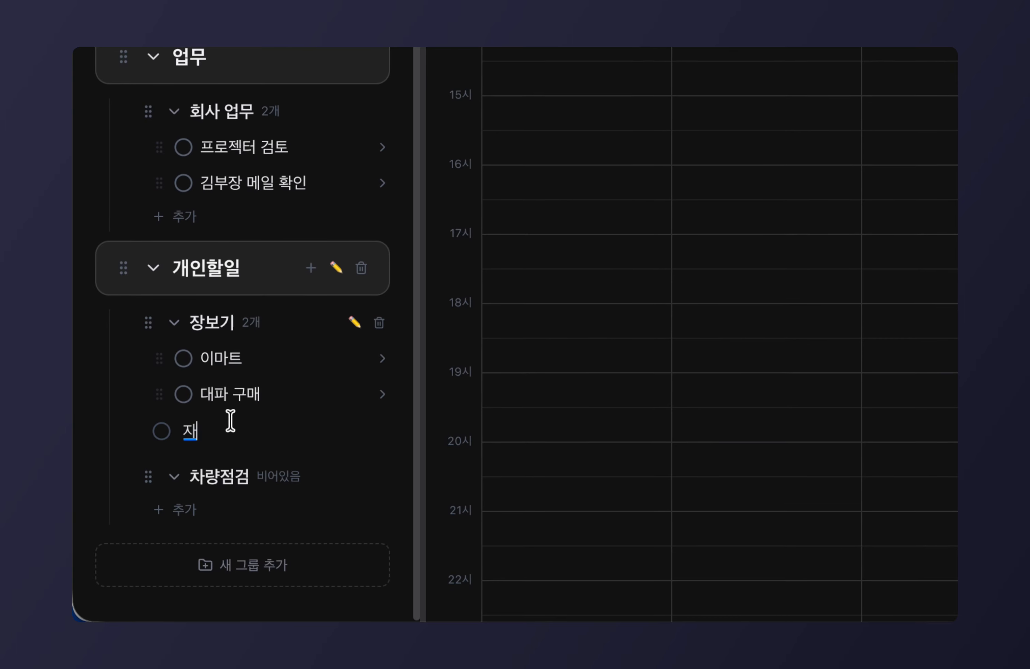
text(차 검ㅅk)
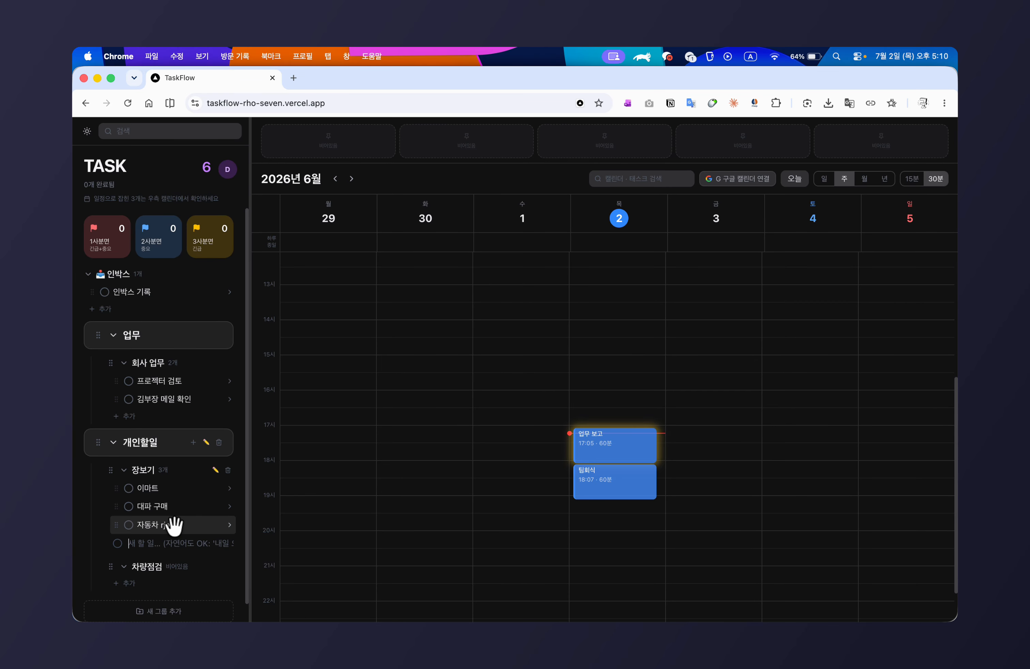
scroll(174, 525, down, 1)
drag(120, 508, 149, 551)
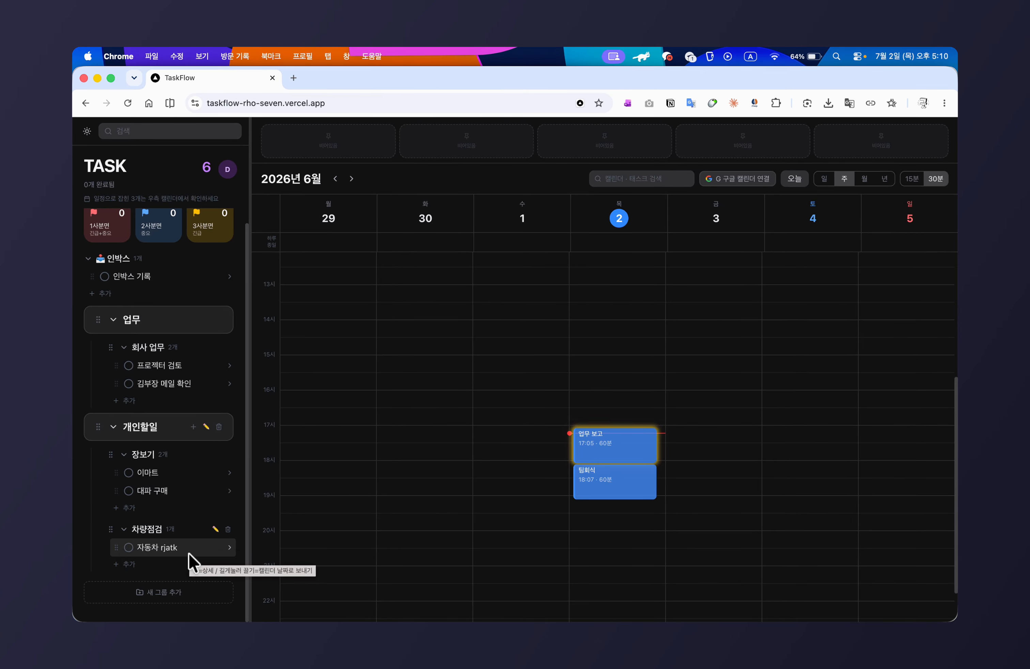
Collapse and re-expand the 개인할일 group and its 장보기 section.
click(117, 427)
click(117, 428)
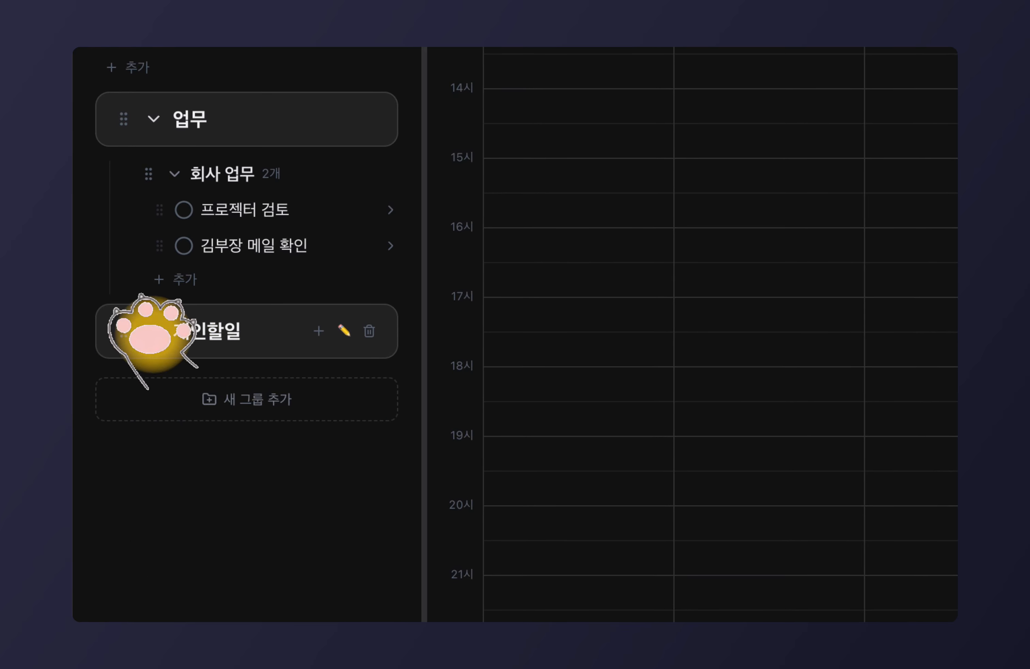
scroll(179, 361, down, 2)
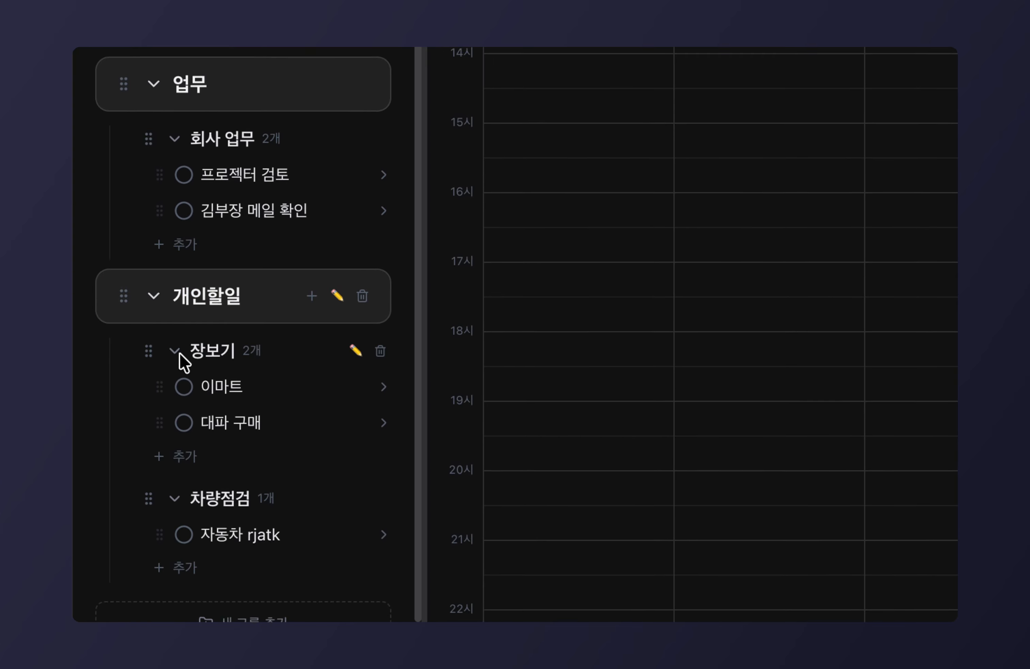
click(172, 341)
click(175, 334)
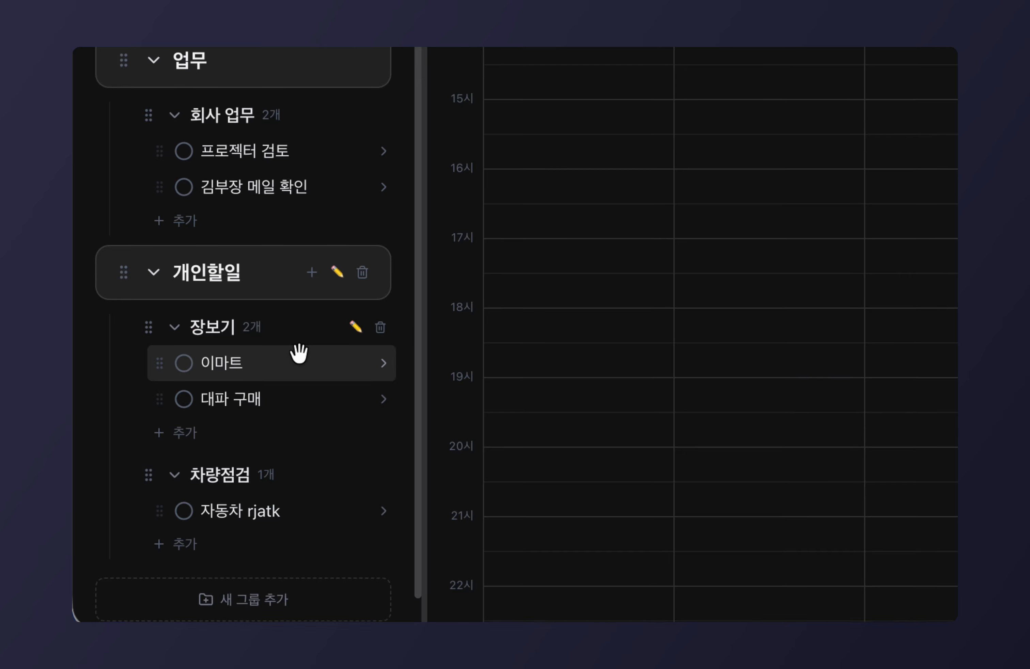
Collapse the 개인할일 and 업무 groups, try reordering them, and expand both groups again.
click(153, 272)
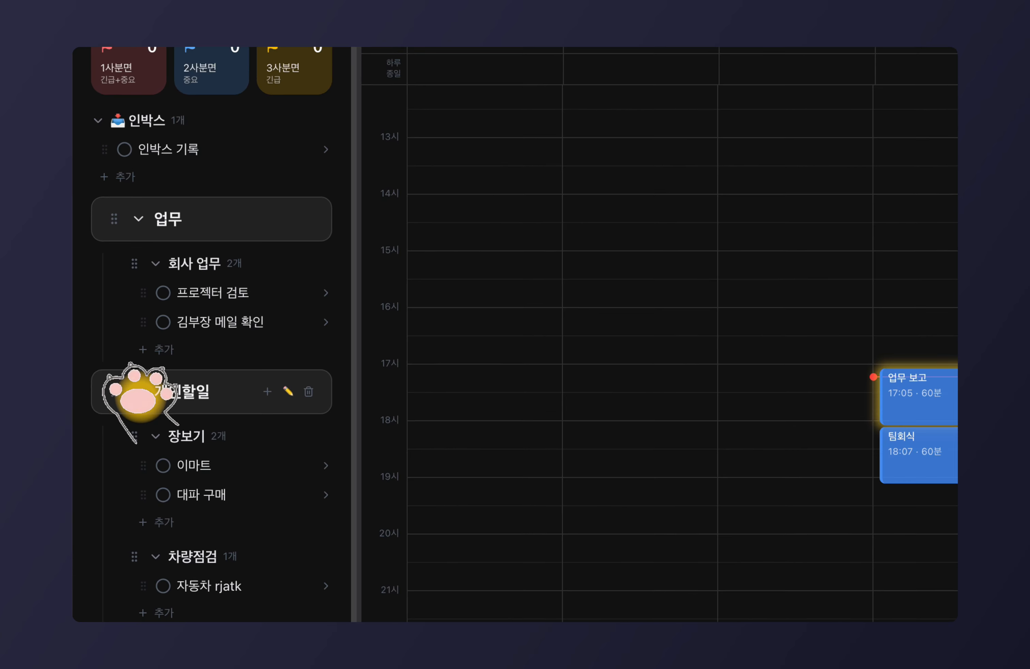
click(138, 218)
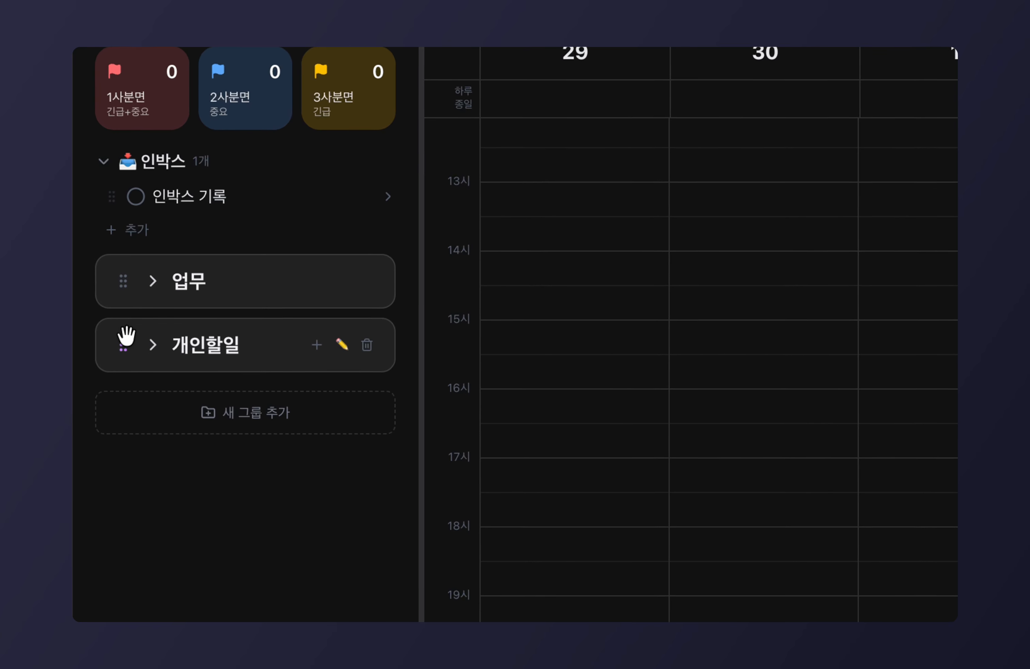
mouse_move(123, 308)
mouse_down()
mouse_move(130, 391)
mouse_move(112, 358)
mouse_move(118, 309)
mouse_up()
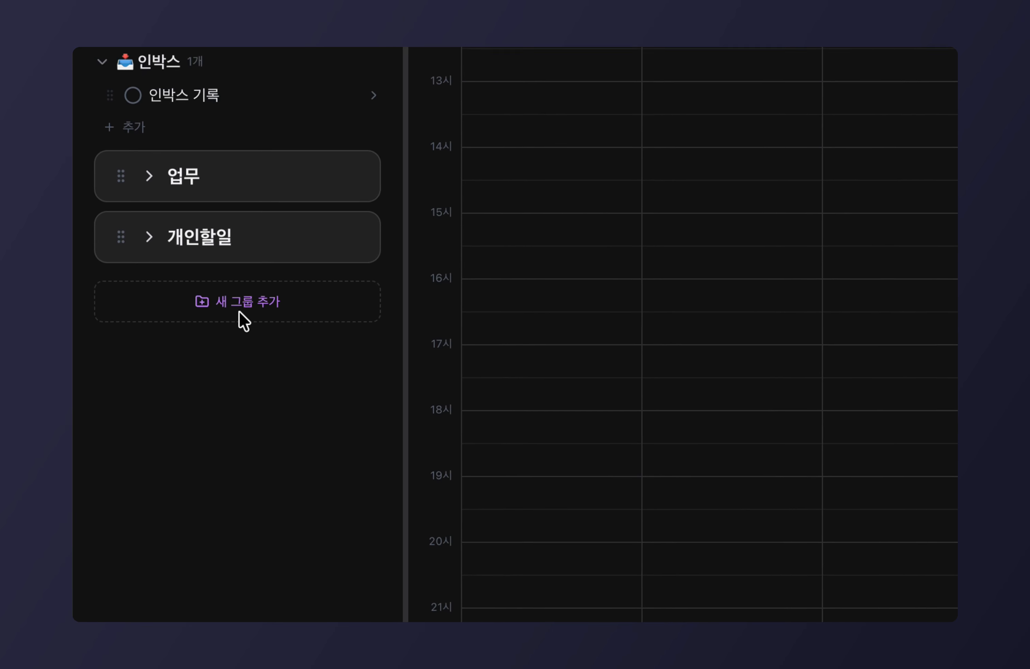
click(152, 136)
click(147, 311)
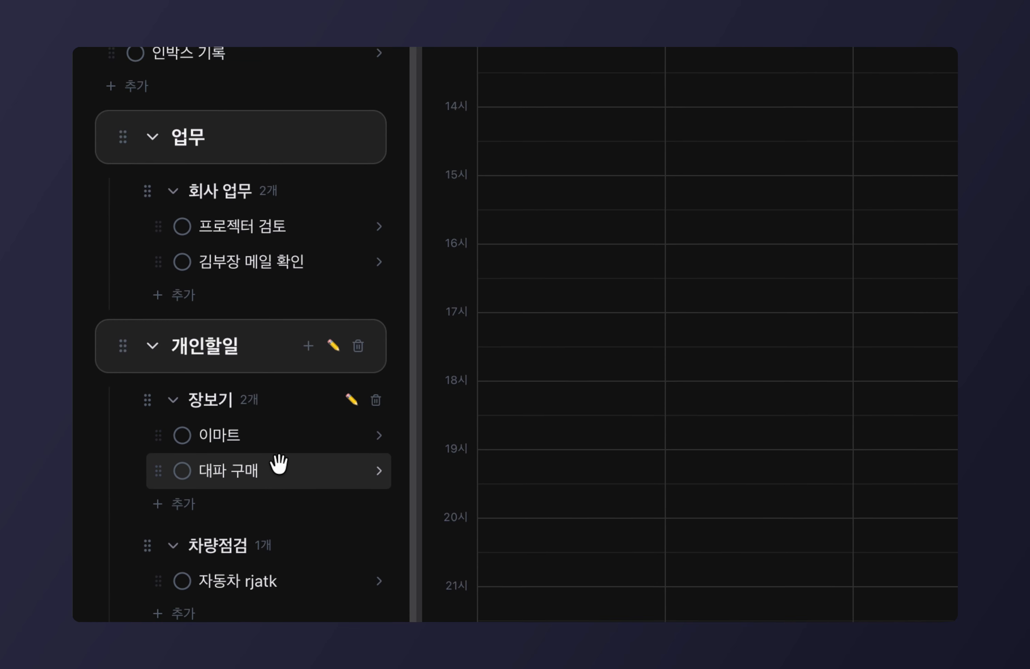
Set the priority of the 프로젝터 검토 task in the 회사 업무 section to 1사분면 (긴급+중요) and return to the task list.
scroll(230, 260, up, 3)
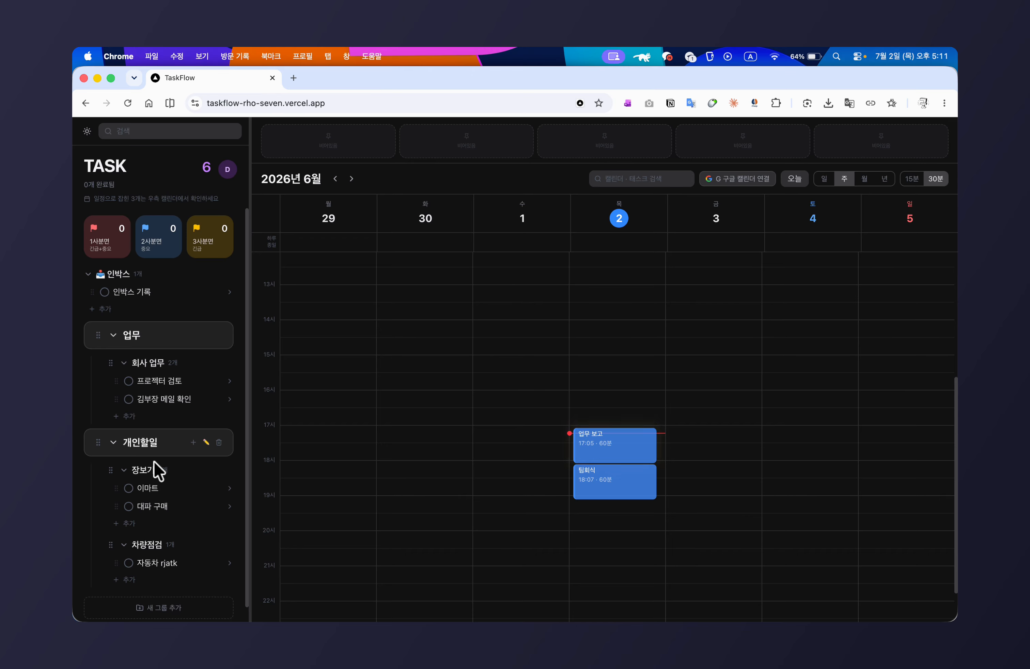
click(141, 382)
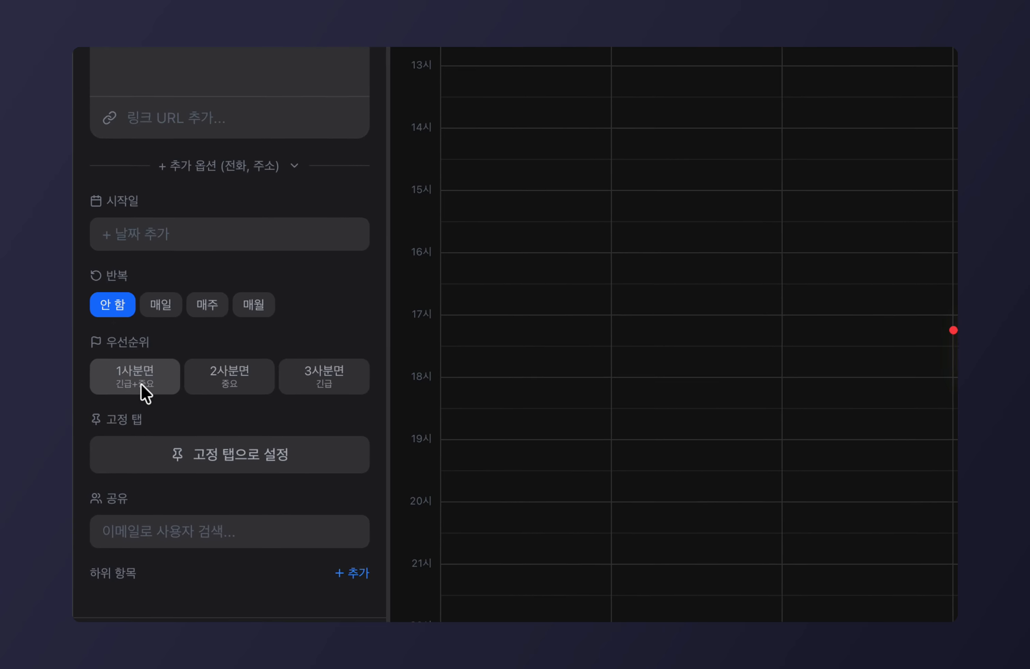
click(141, 385)
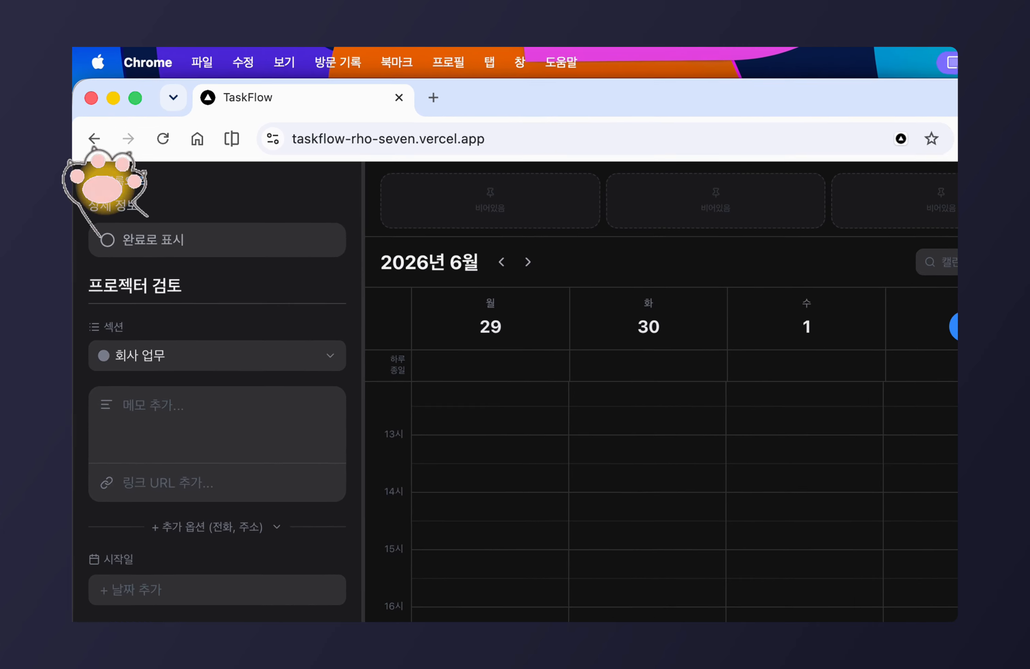
click(111, 111)
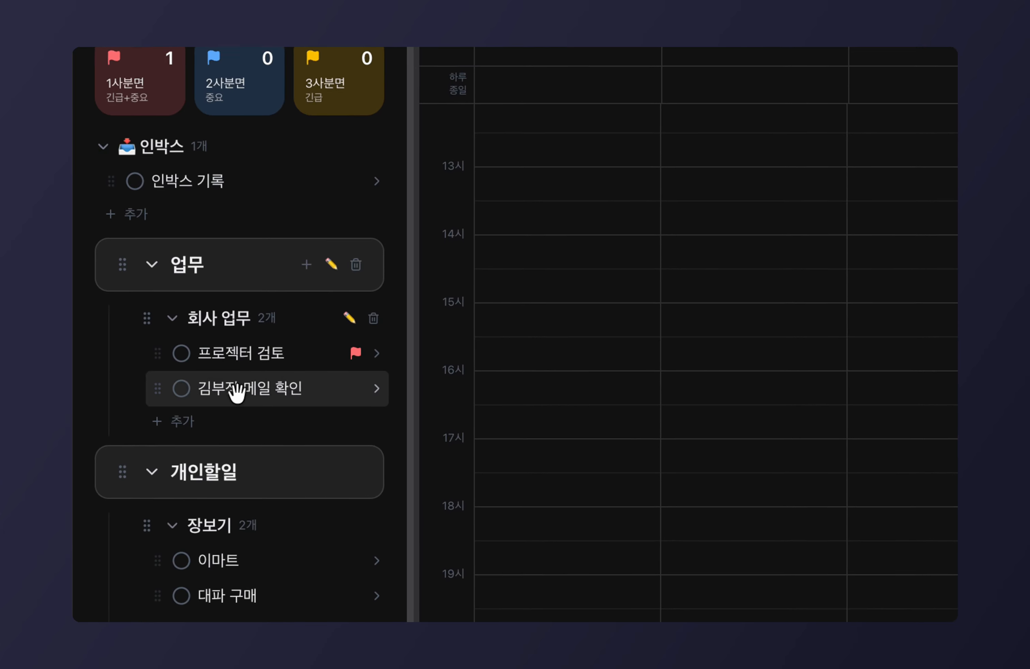
Give the second task in the 회사 업무 section the priority 2사분면 (중요) and return to the task list.
click(237, 391)
click(248, 563)
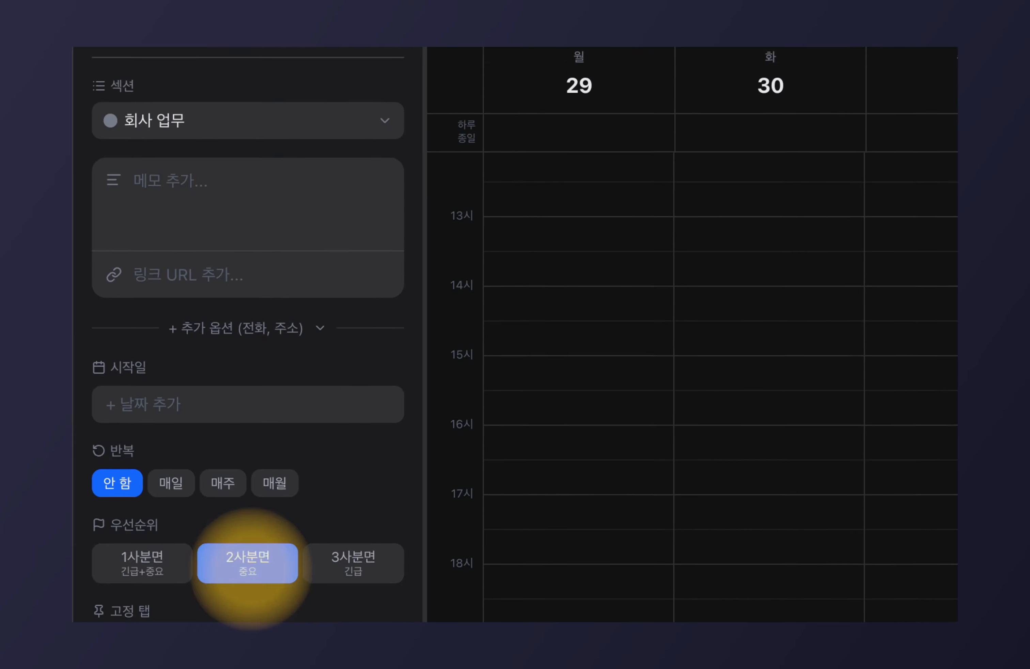
click(119, 200)
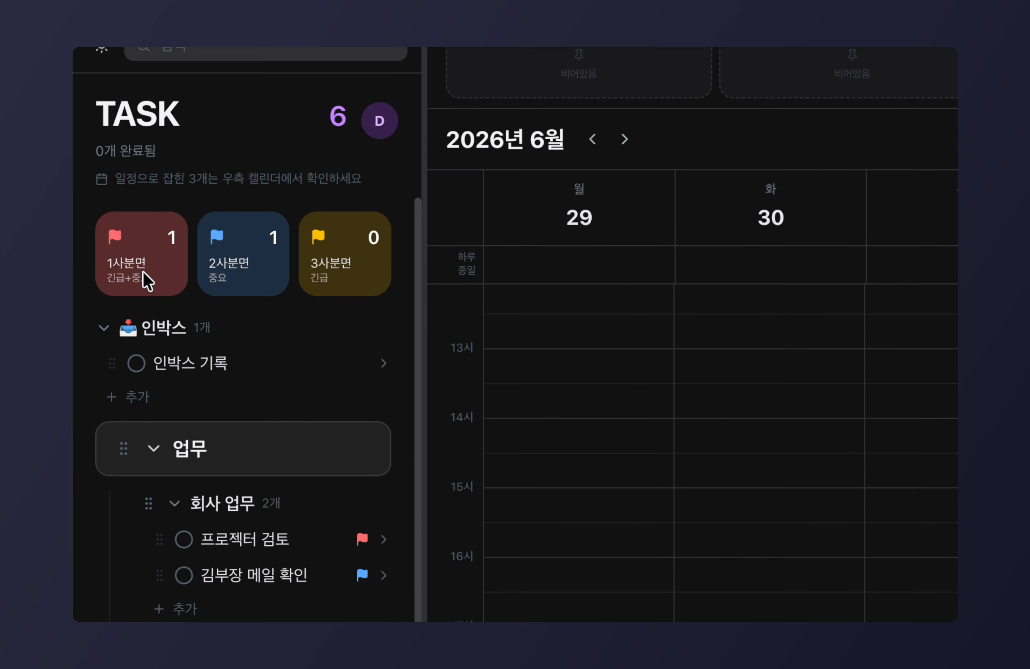
Filter the task list by 1사분면 and by 2사분면, and clear the filter to show all tasks again.
click(147, 280)
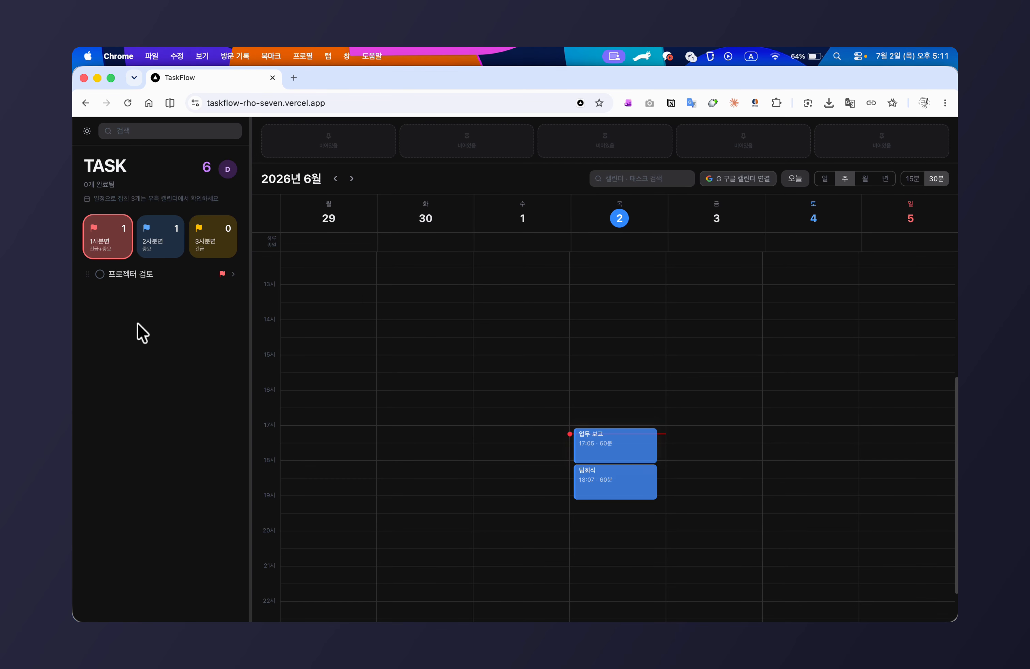
click(165, 243)
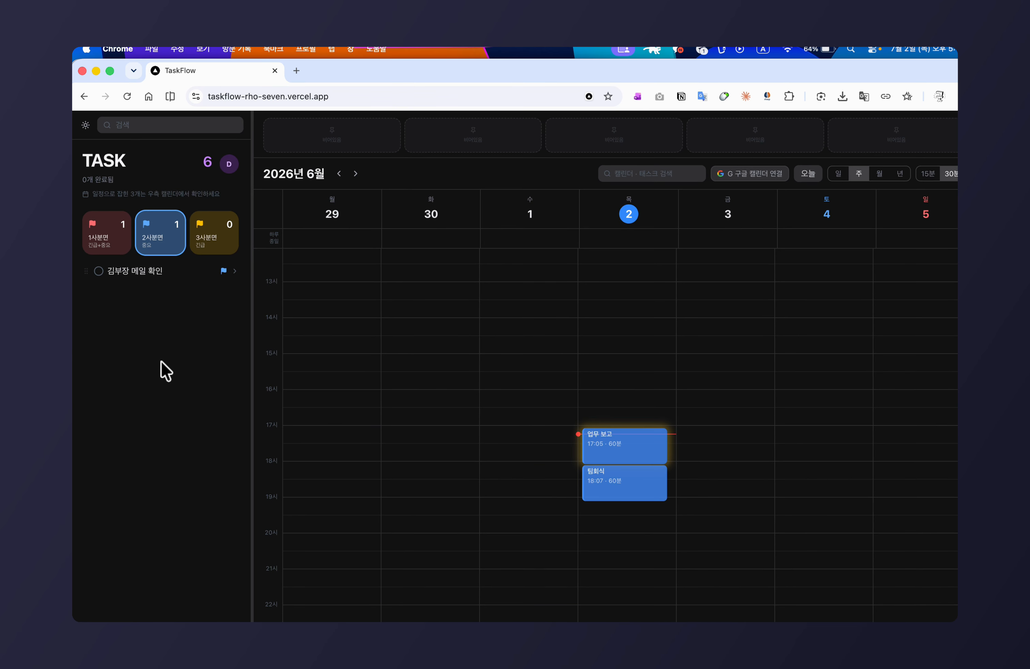
click(172, 254)
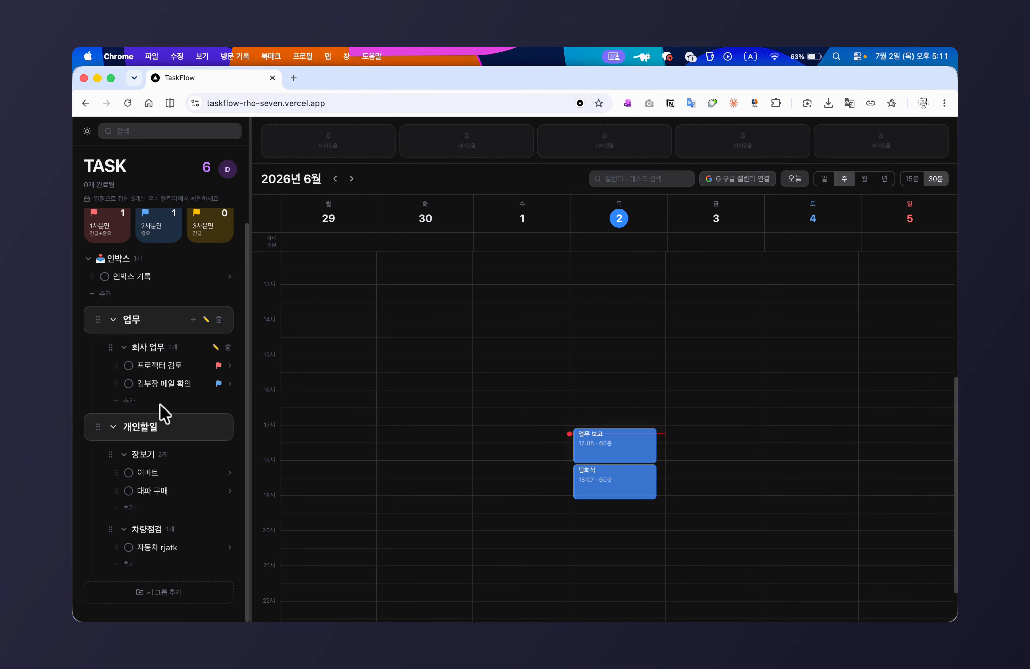
key(ctrl+Up)
click(847, 196)
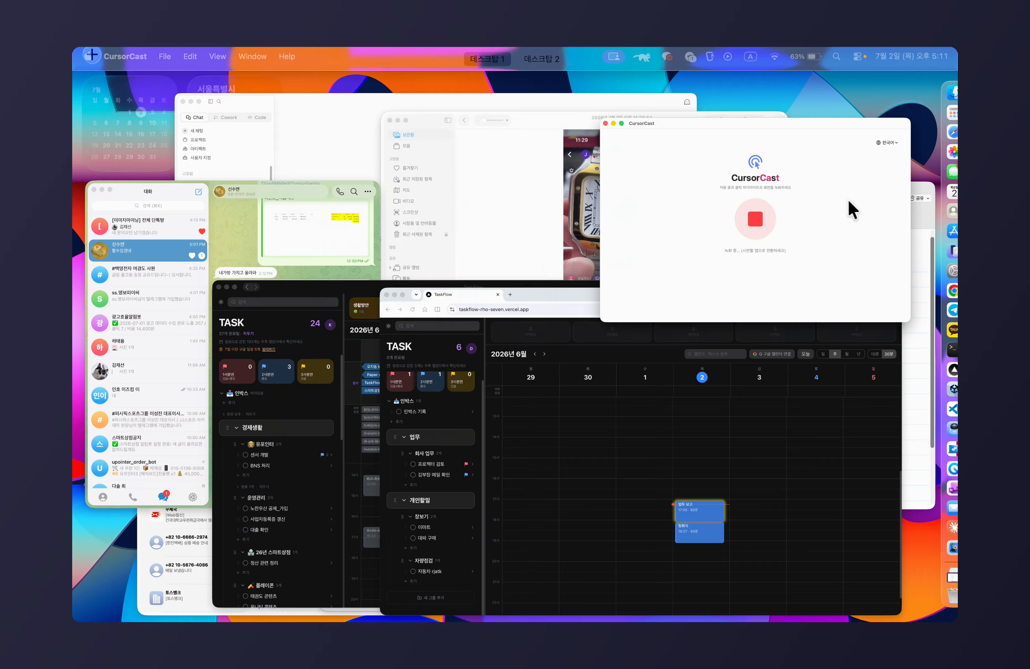